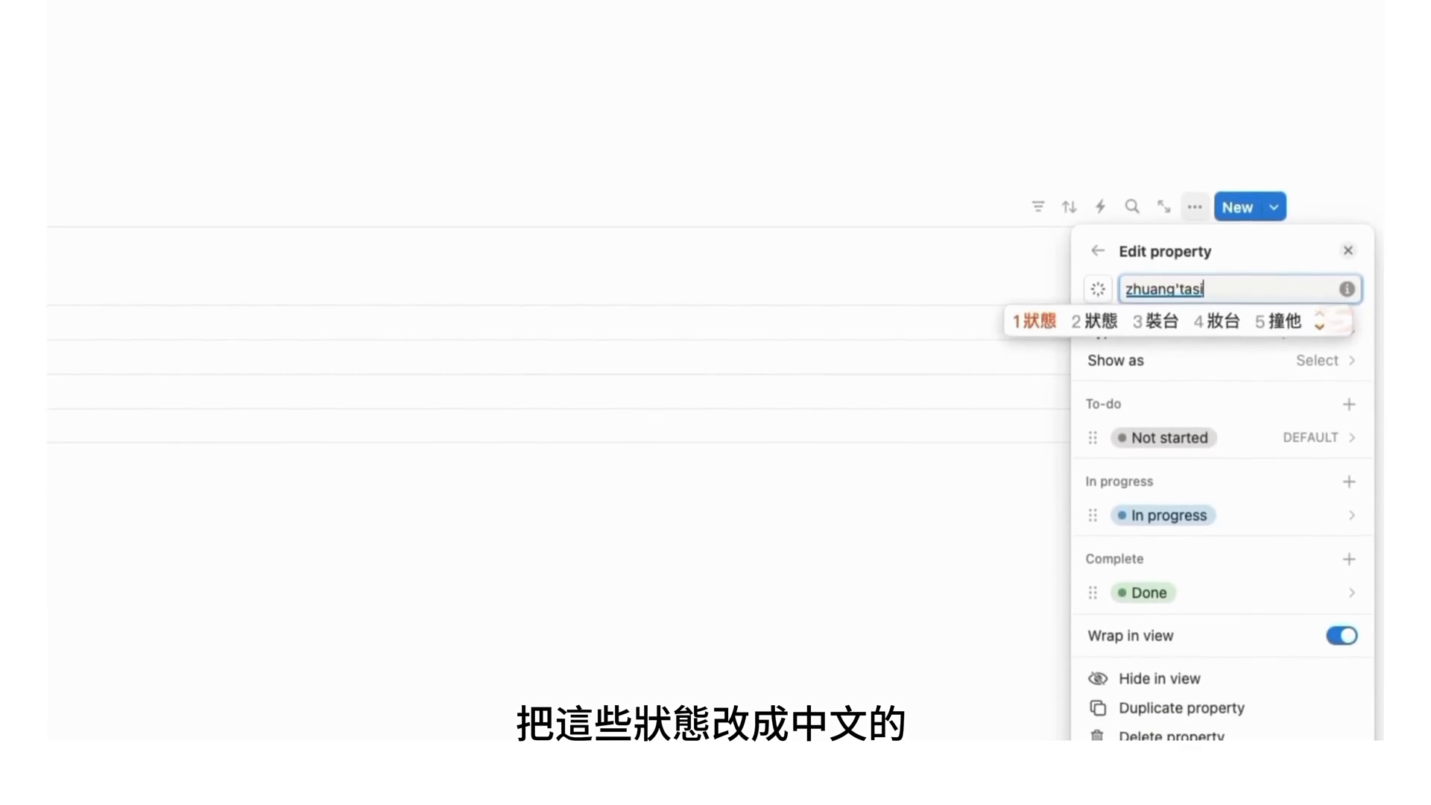
Name the status property 狀態 and rename its Not started option to 未開始.
{"action": "key", "text": "space"}
{"action": "left_click", "coordinate": [1185, 490]}
{"action": "type", "text": "weikaishi"}
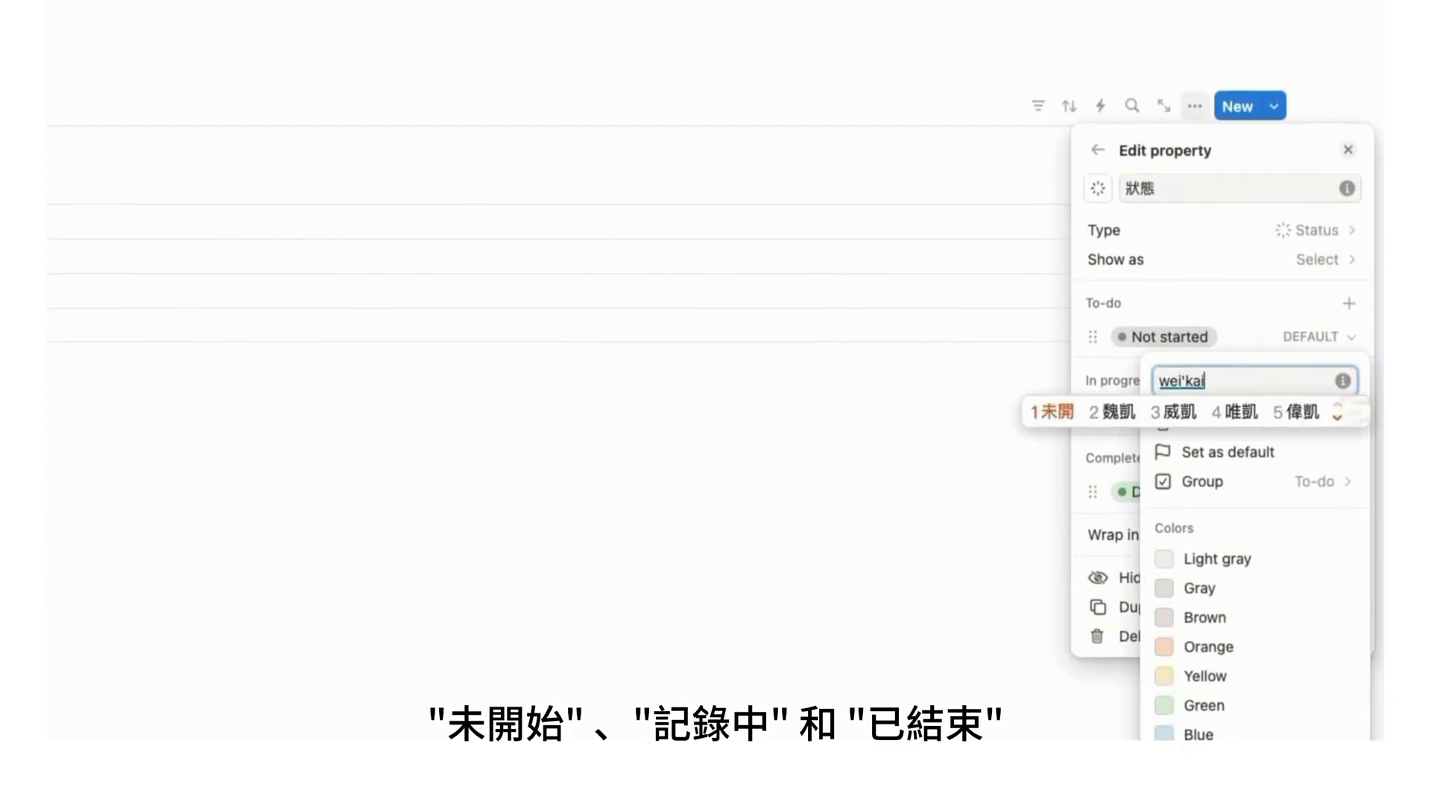
{"action": "key", "text": "space"}
{"action": "key", "text": "Return"}
Rename the In progress option to 記錄中 and the Done option to 已結束.
{"action": "left_click", "coordinate": [1264, 413]}
{"action": "type", "text": "jiluzhong"}
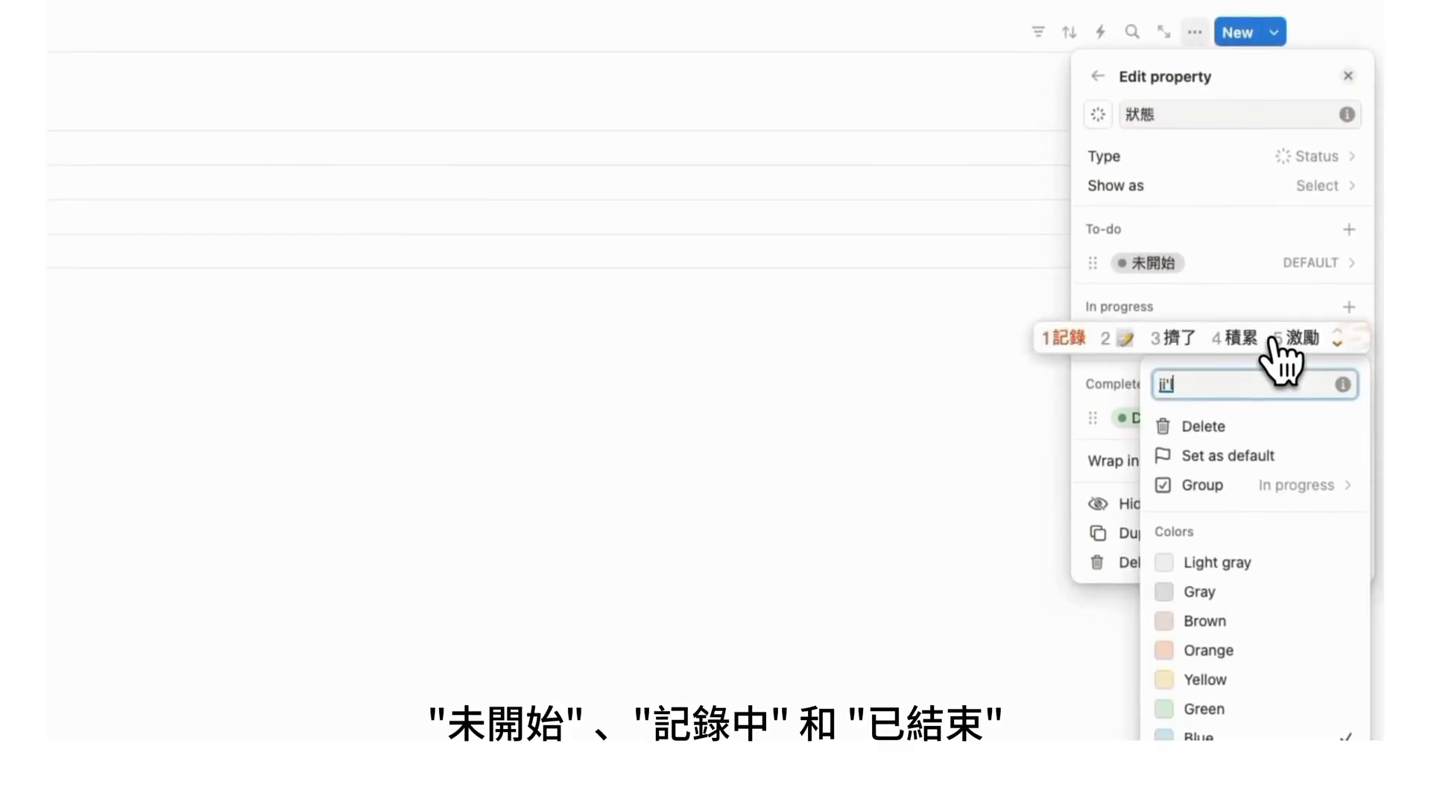
{"action": "key", "text": "space"}
{"action": "key", "text": "Return"}
{"action": "left_click", "coordinate": [1271, 420]}
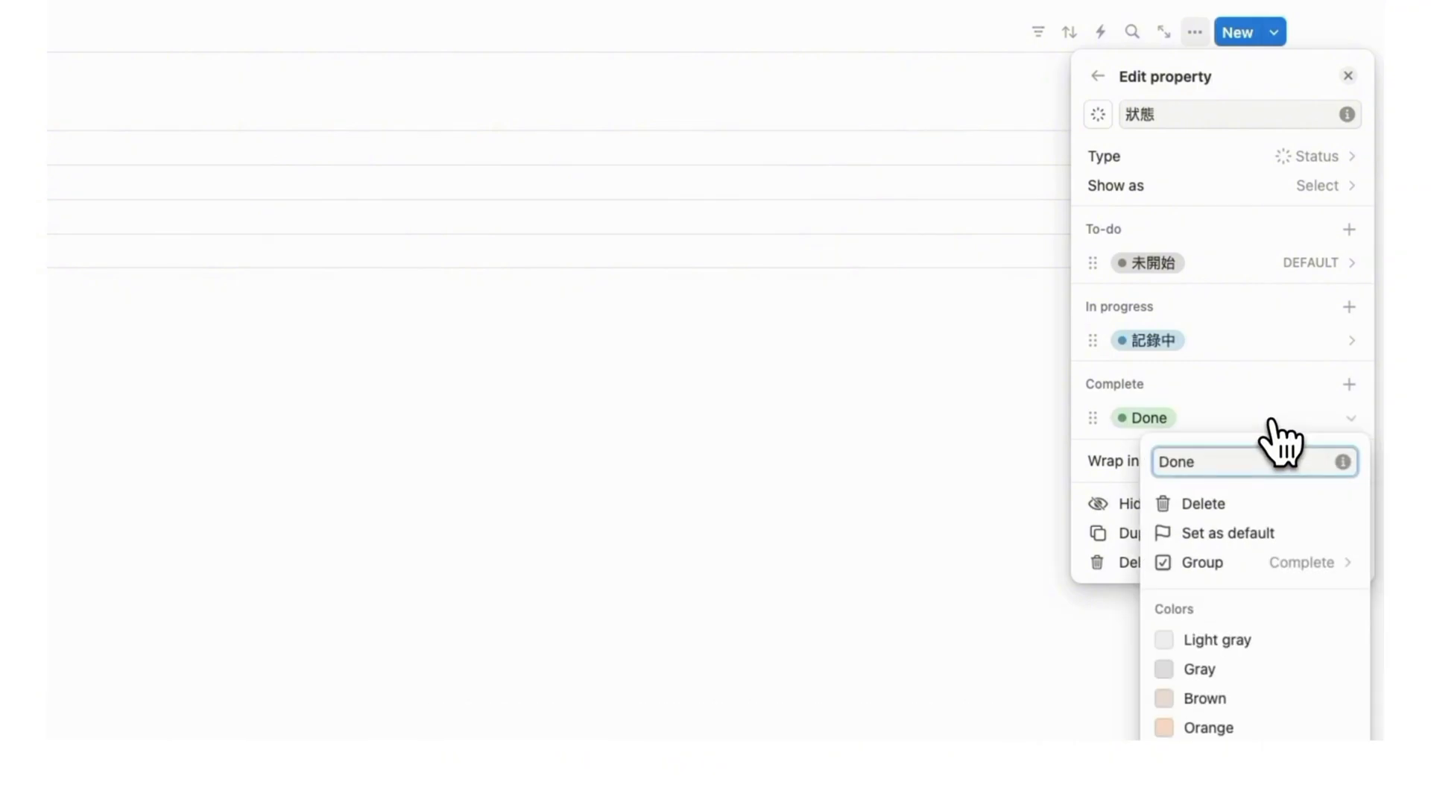
{"action": "type", "text": "已結束"}
{"action": "key", "text": "Return"}
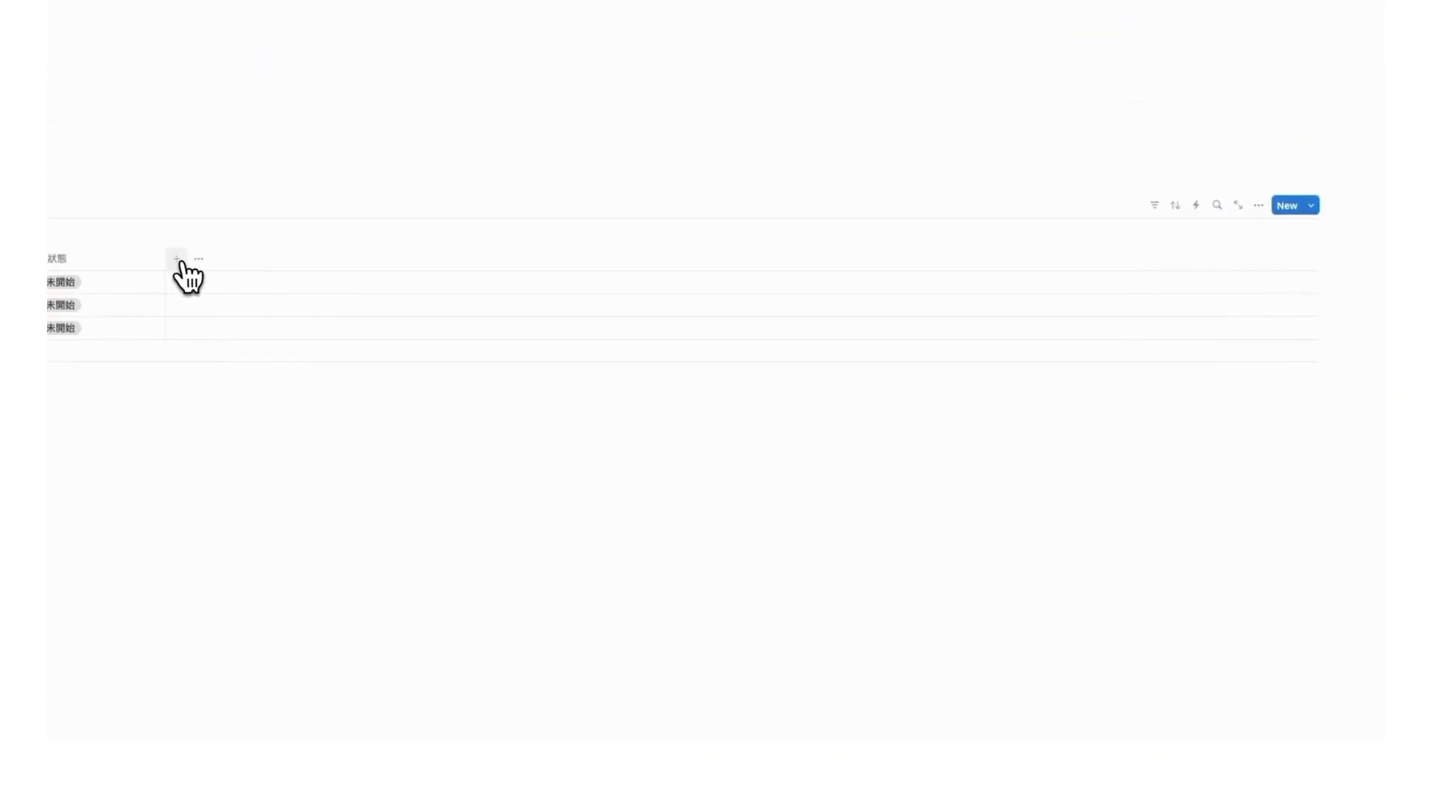
Add a Date property named 開始時間 to the 時間記錄 database.
{"action": "left_click", "coordinate": [180, 261]}
{"action": "type", "text": "date"}
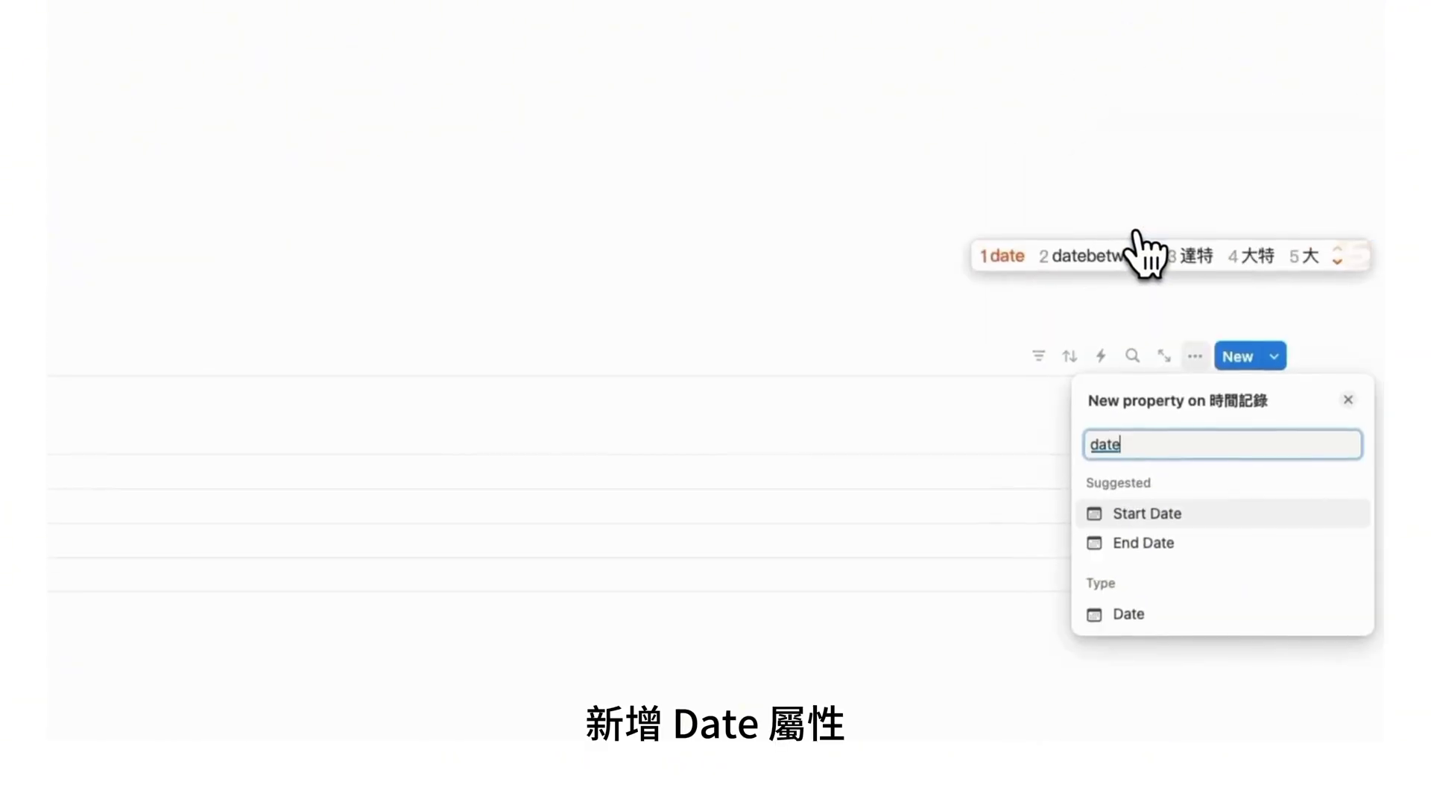
{"action": "key", "text": "Return"}
{"action": "left_click", "coordinate": [1226, 308]}
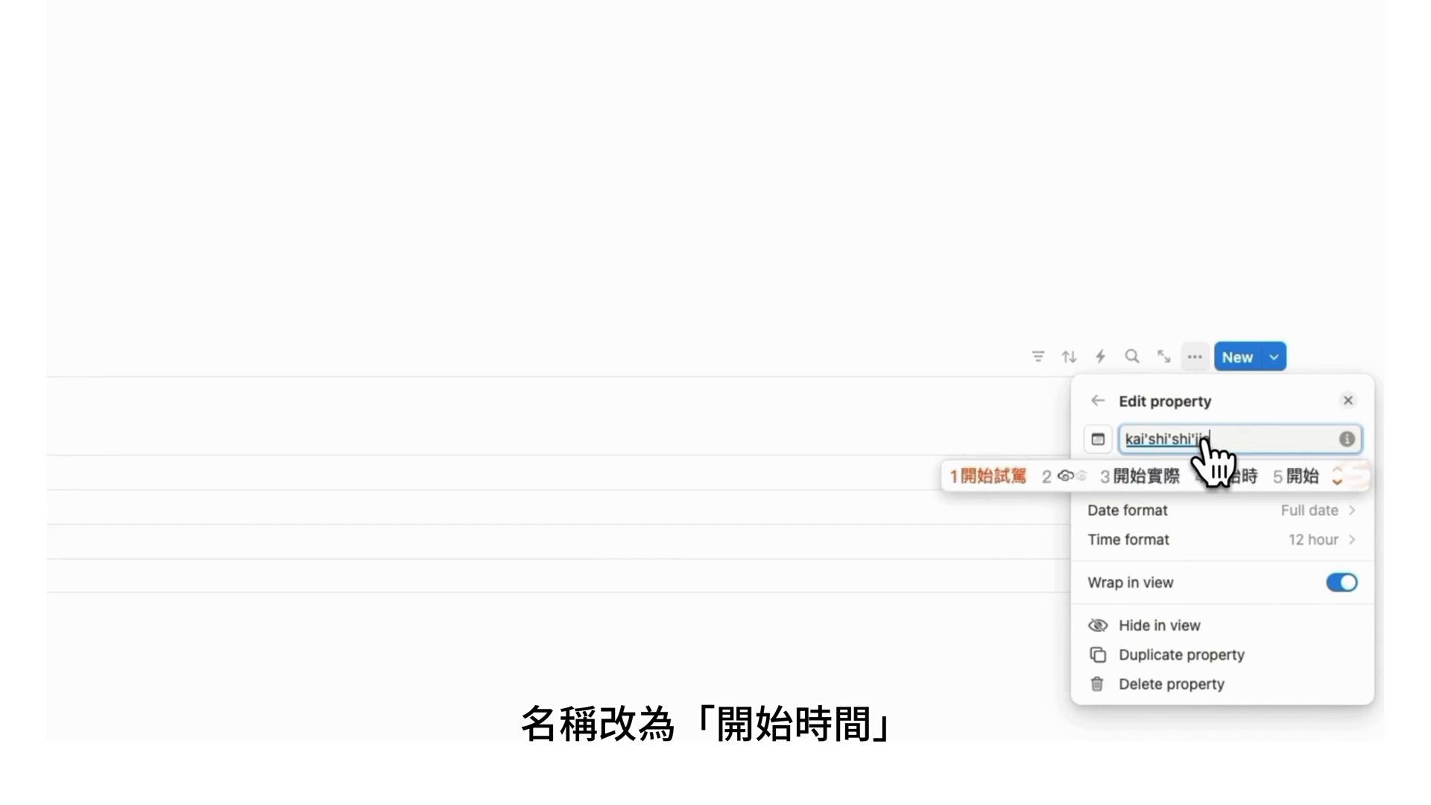
{"action": "type", "text": "開始時間"}
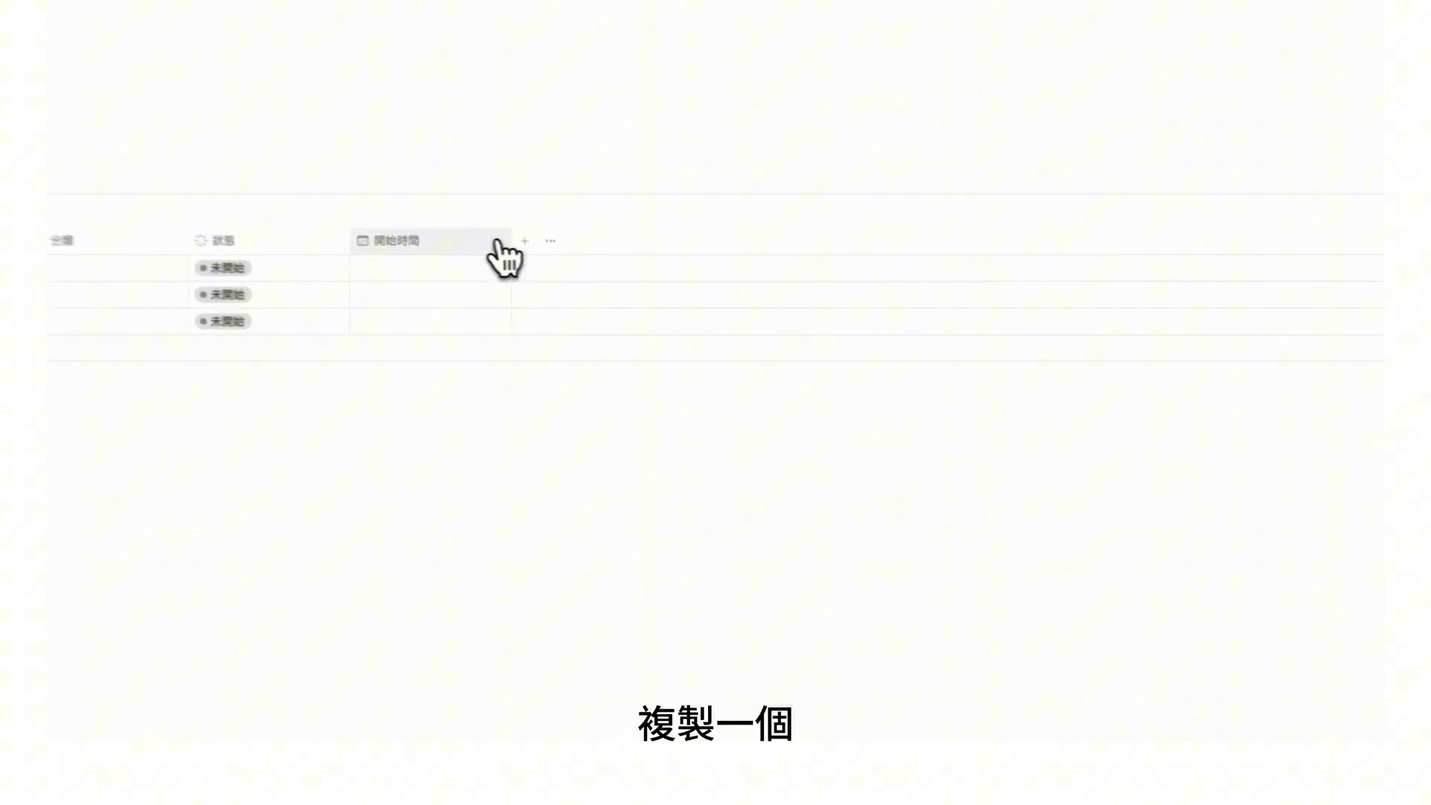
Duplicate the 開始時間 property and rename the copy 結束時間.
{"action": "left_click", "coordinate": [501, 249]}
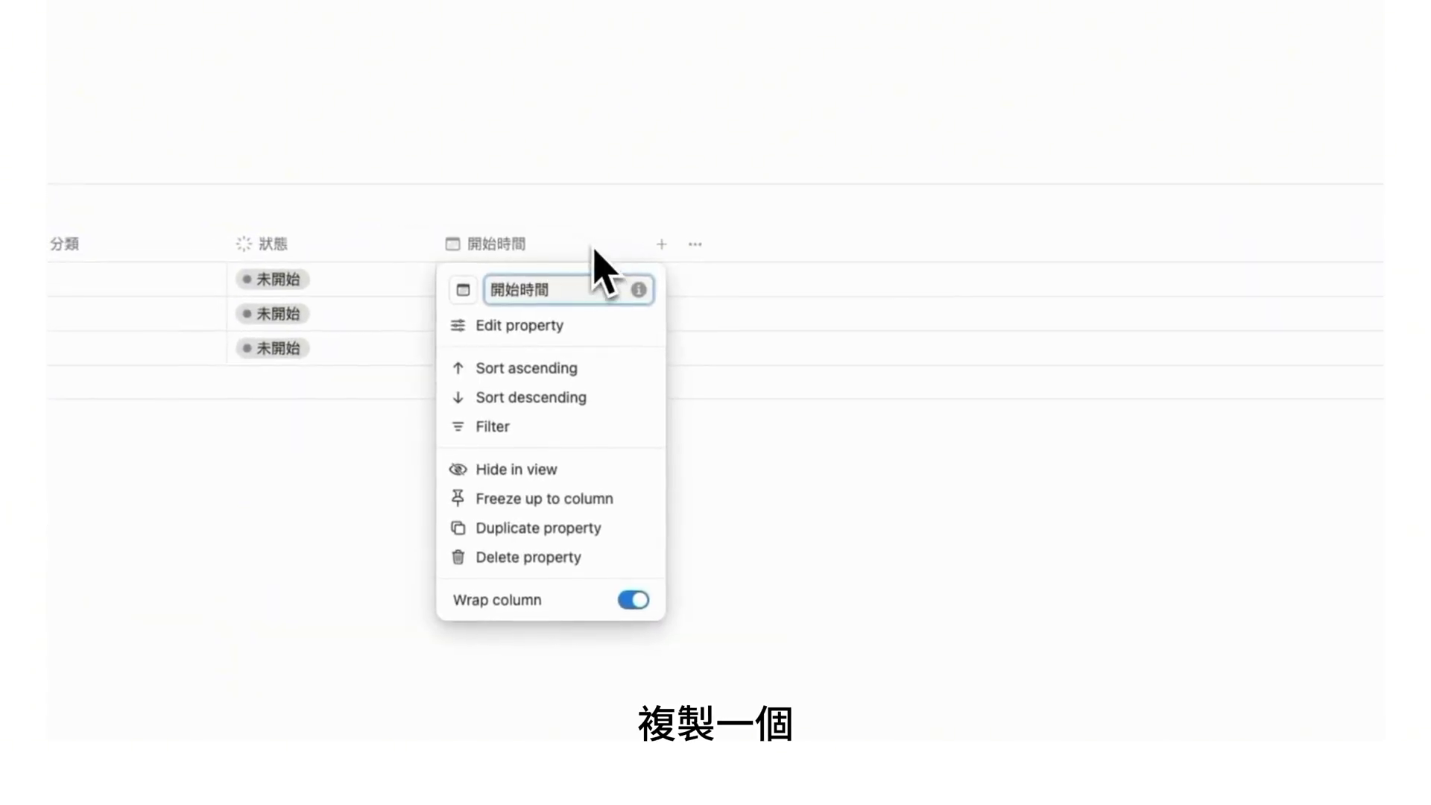
{"action": "left_click", "coordinate": [596, 527]}
{"action": "left_click", "coordinate": [752, 252]}
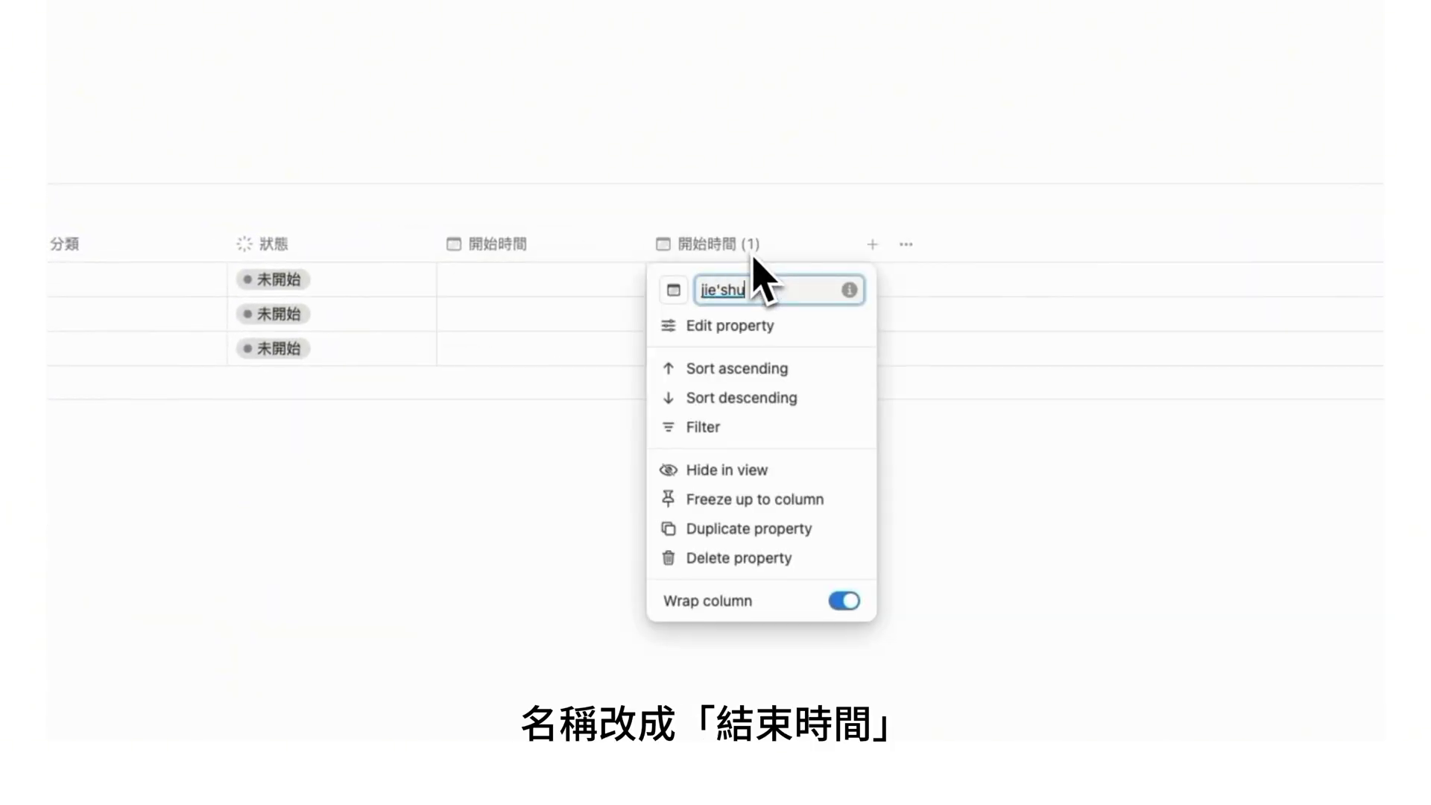
{"action": "left_click", "coordinate": [846, 250]}
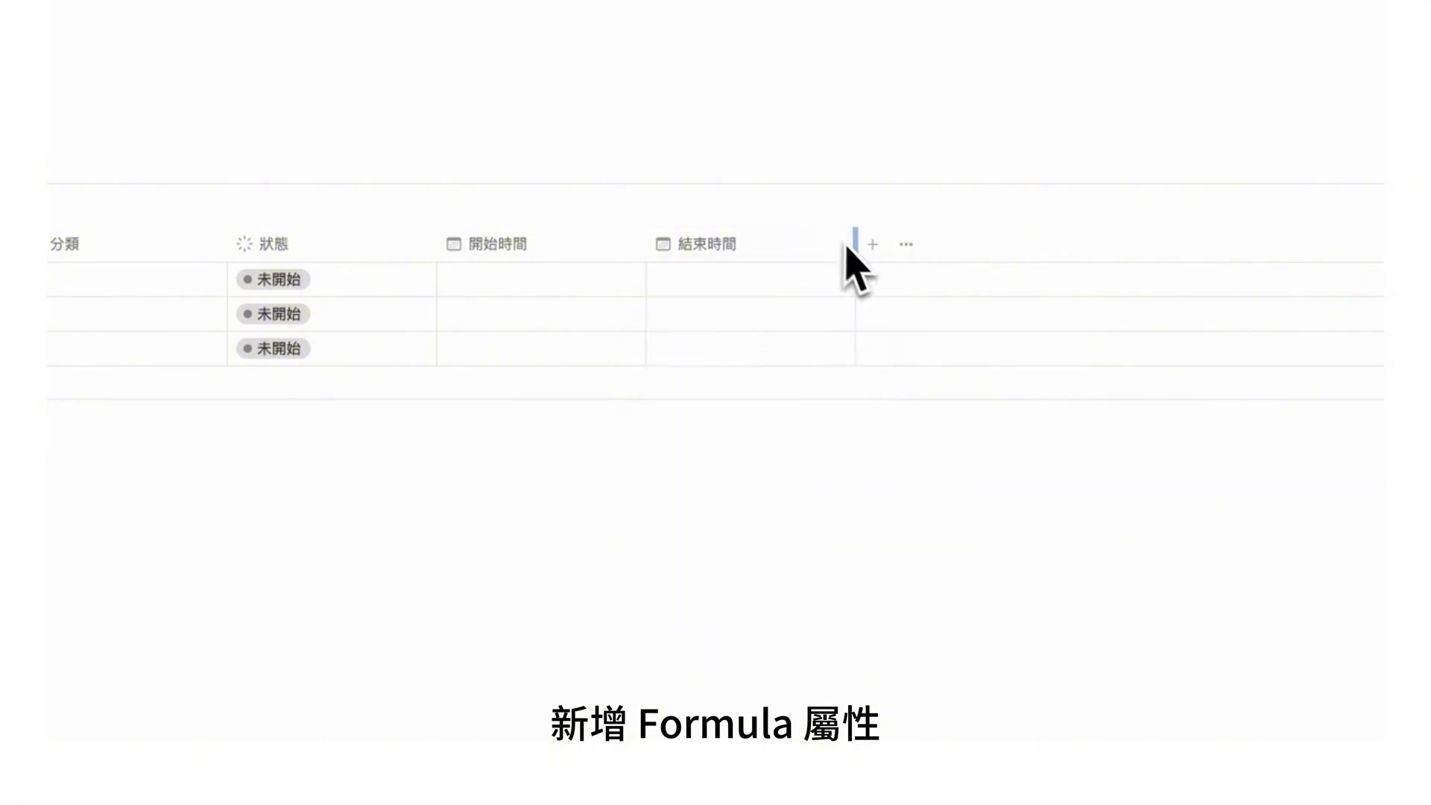
Add a Formula property named 時長(分鐘) to the 時間記錄 database.
{"action": "left_click", "coordinate": [871, 245]}
{"action": "type", "text": "formula"}
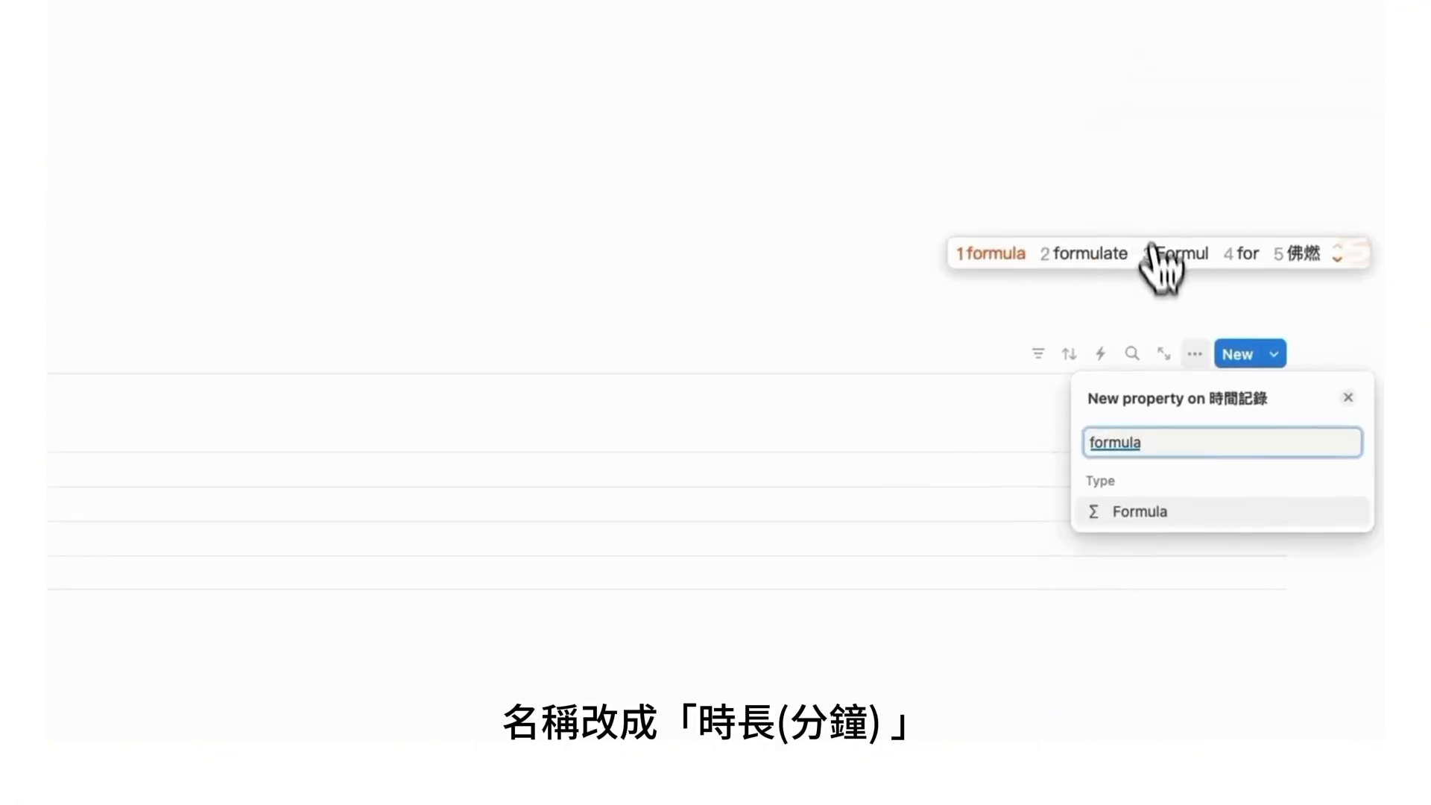
{"action": "left_click", "coordinate": [1151, 518]}
{"action": "type", "text": "shichang"}
{"action": "key", "text": "space"}
{"action": "type", "text": "("}
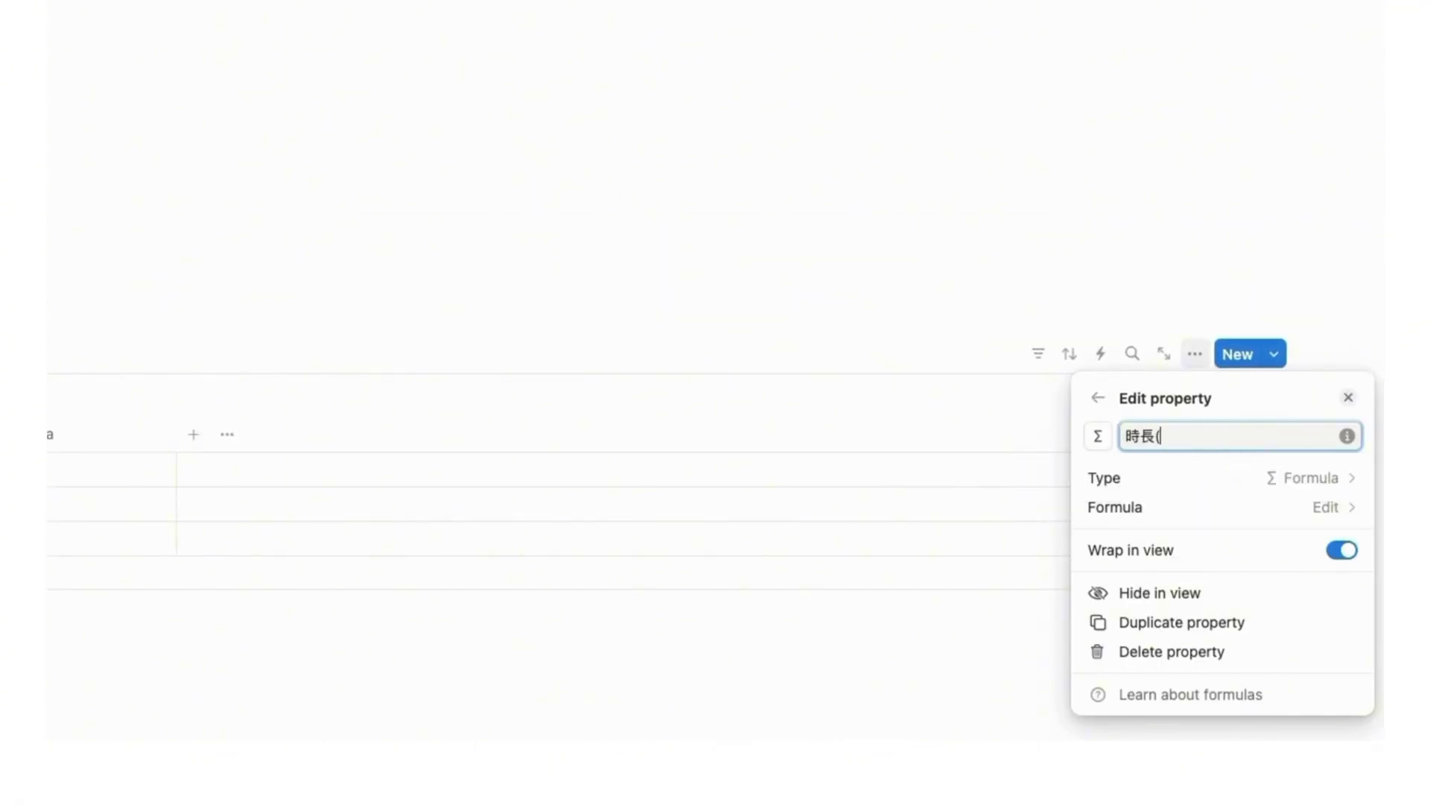
{"action": "type", "text": "fenzhon"}
{"action": "key", "text": "space"}
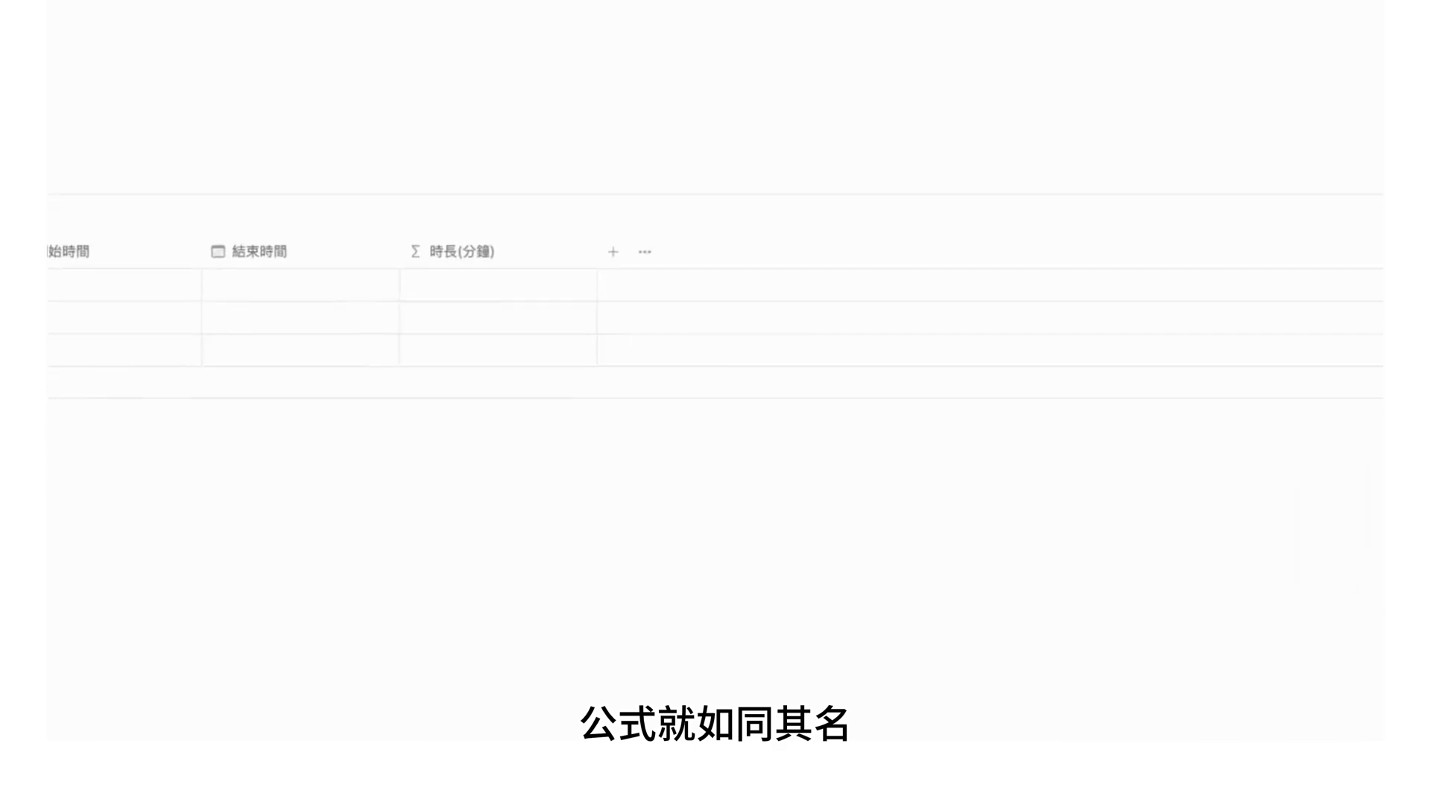
Set the 時長(分鐘) formula to dateBetween(結束時間,開始時間,"minutes") and save it.
{"action": "left_click", "coordinate": [417, 227]}
{"action": "type", "text": "dateB"}
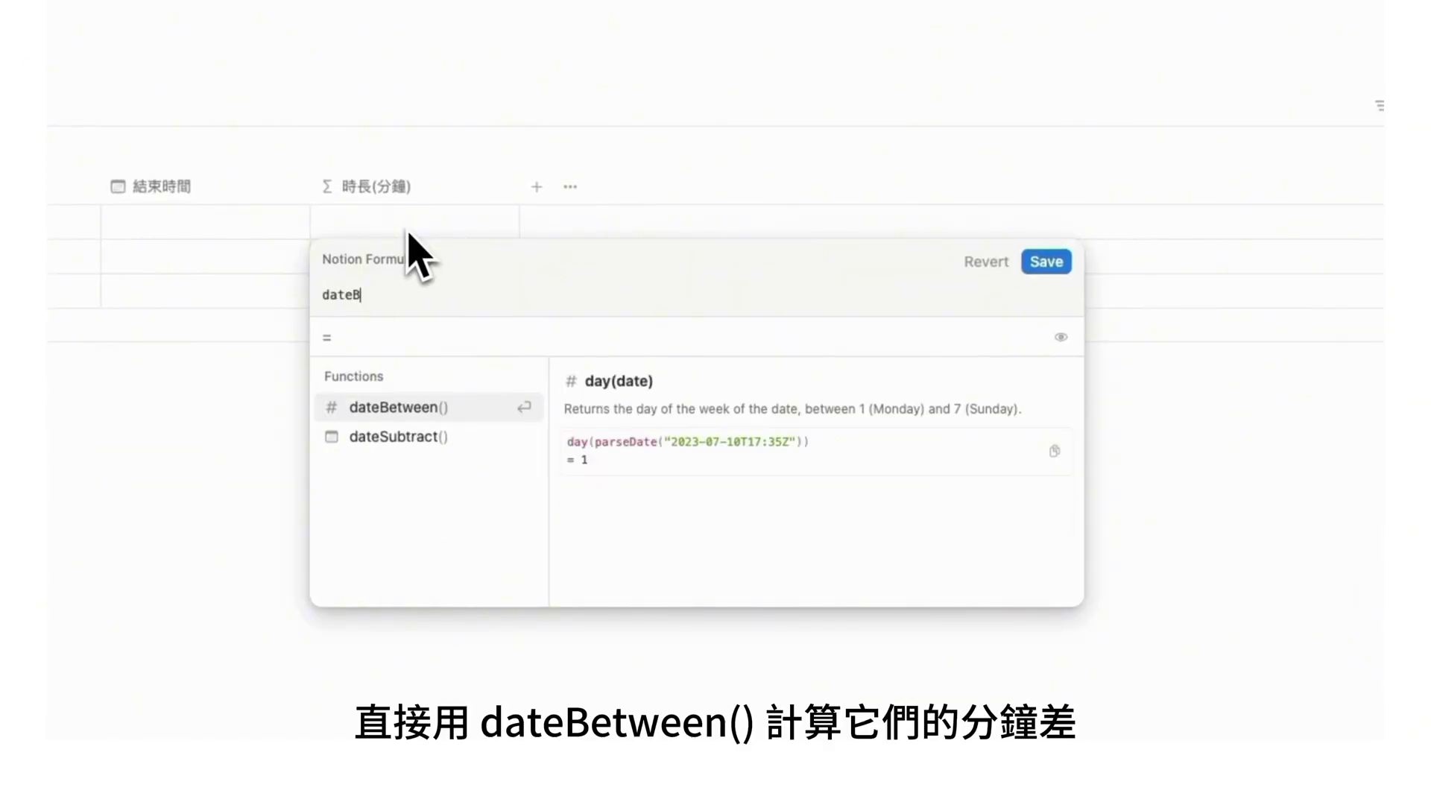
{"action": "left_click", "coordinate": [438, 408]}
{"action": "left_click", "coordinate": [391, 525]}
{"action": "type", "text": ","}
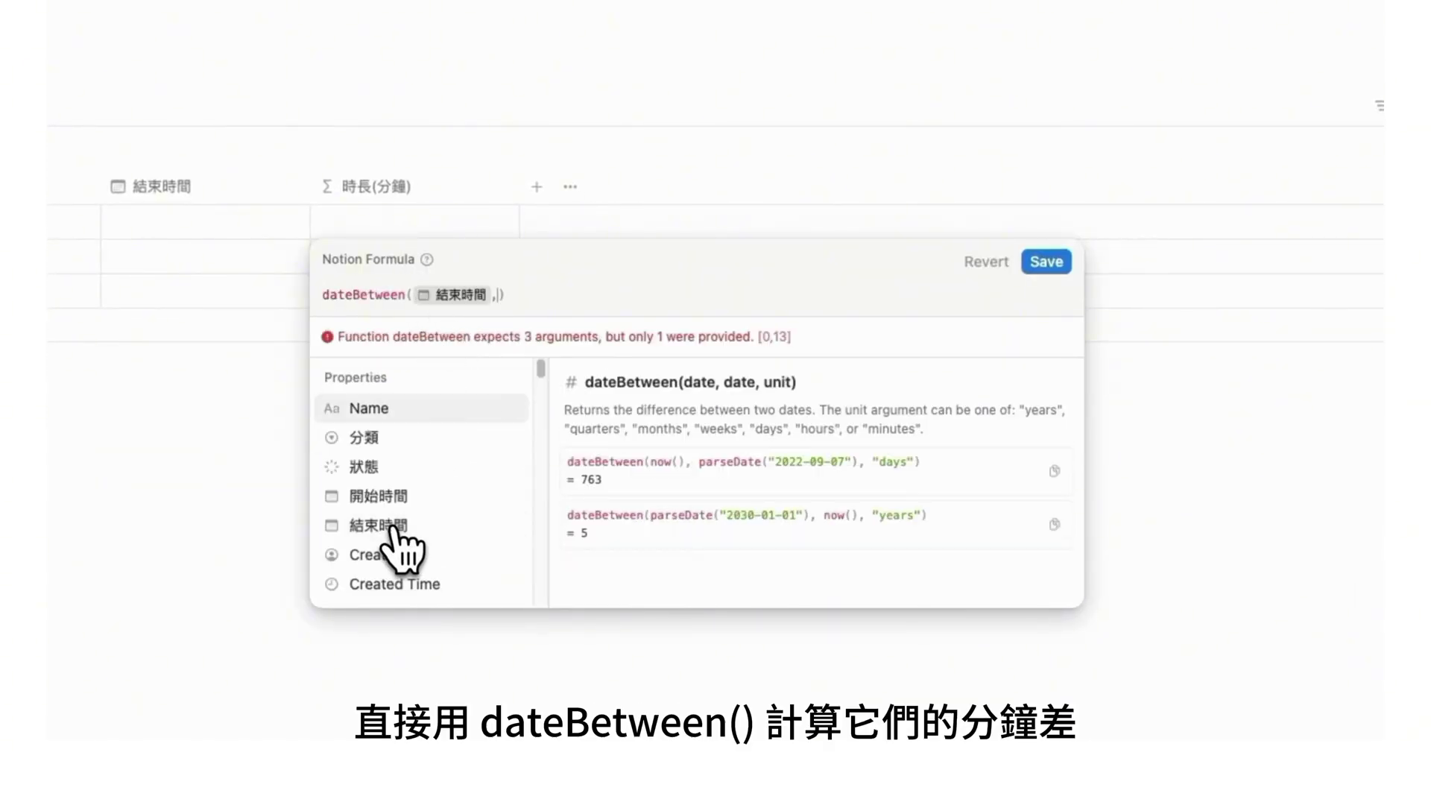
{"action": "left_click", "coordinate": [402, 496]}
{"action": "type", "text": ",\"minutes"}
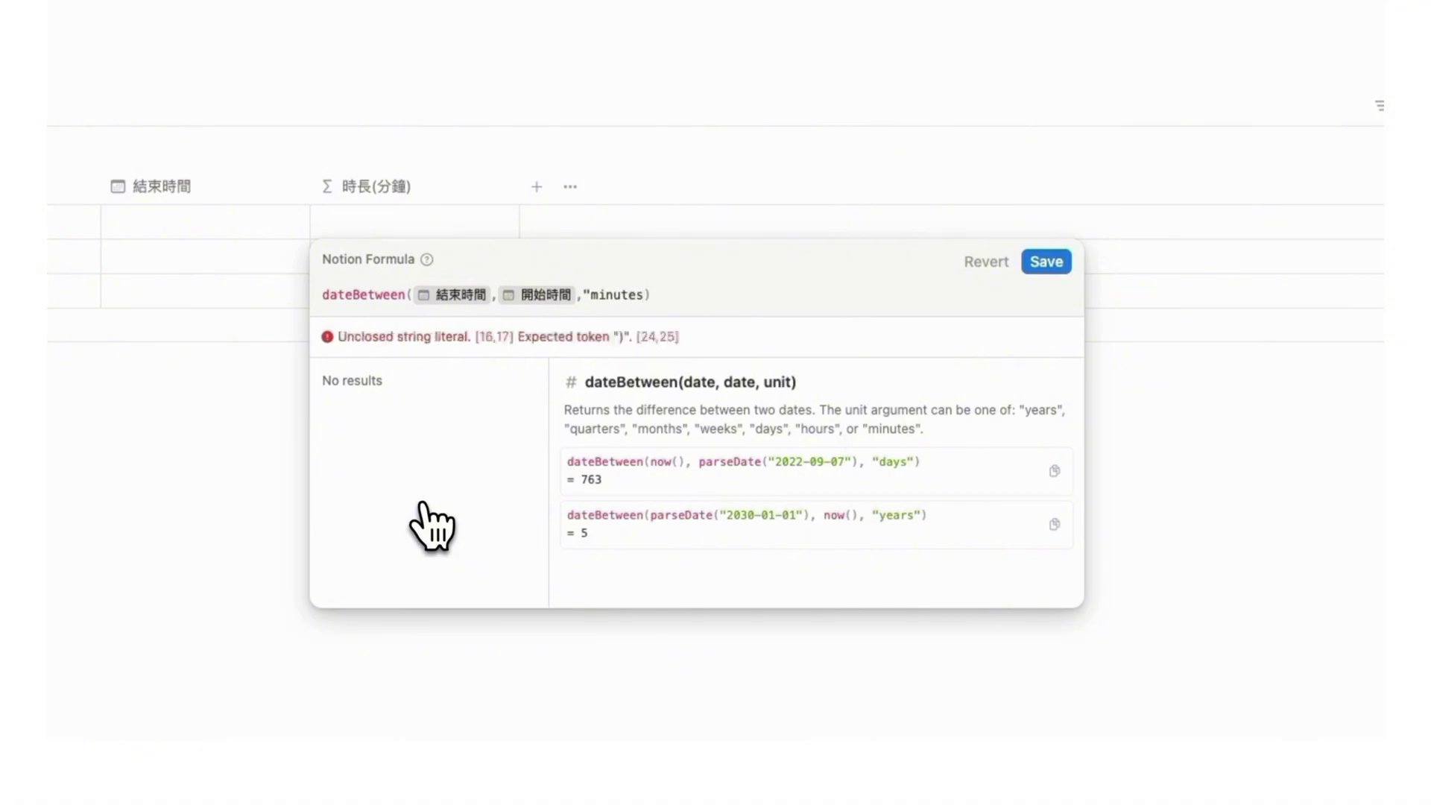
{"action": "type", "text": "\""}
{"action": "left_click", "coordinate": [1045, 262]}
Add a Relation property linked to the existing 每日記錄 database, with Show on 每日記錄 enabled.
{"action": "left_click", "coordinate": [537, 186]}
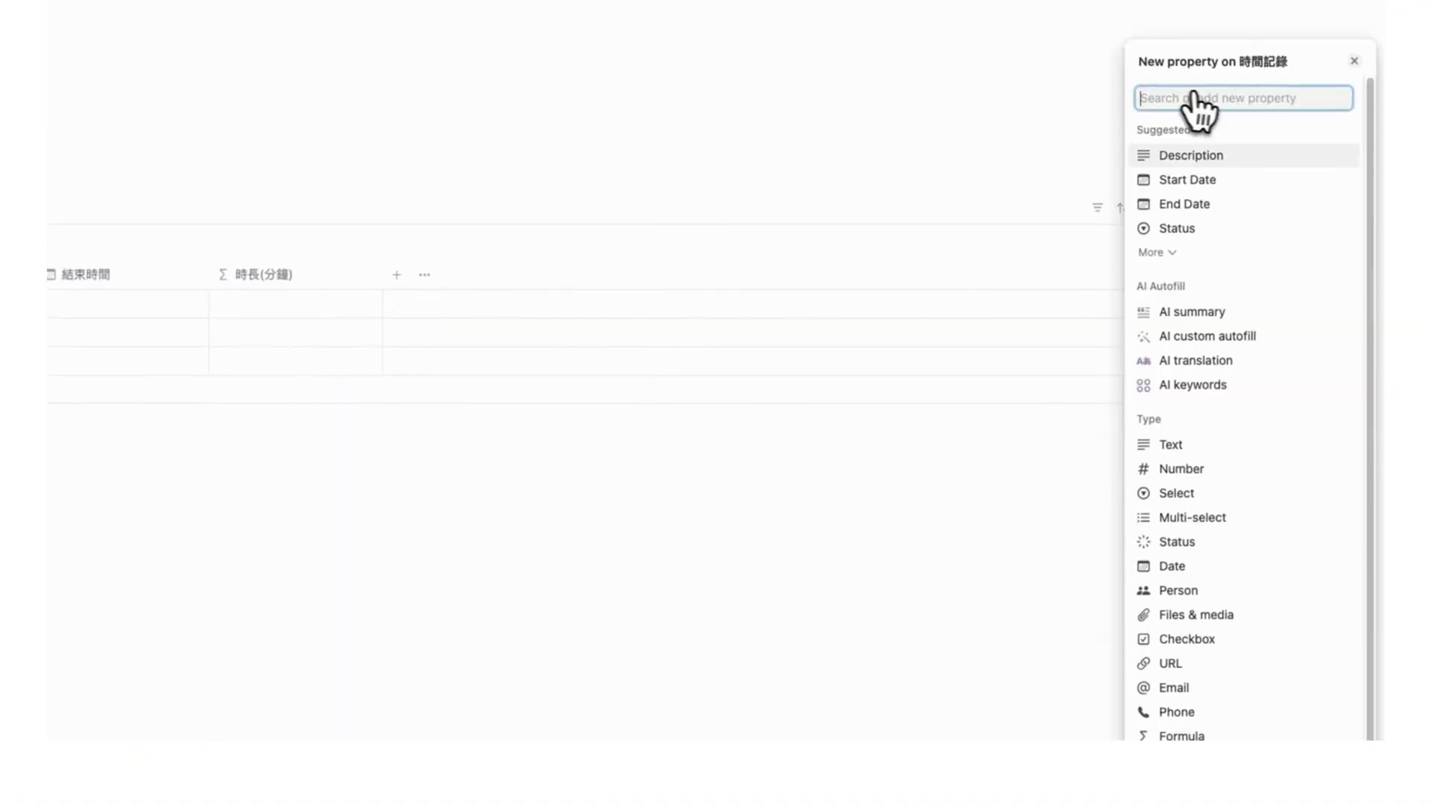
{"action": "type", "text": "relation"}
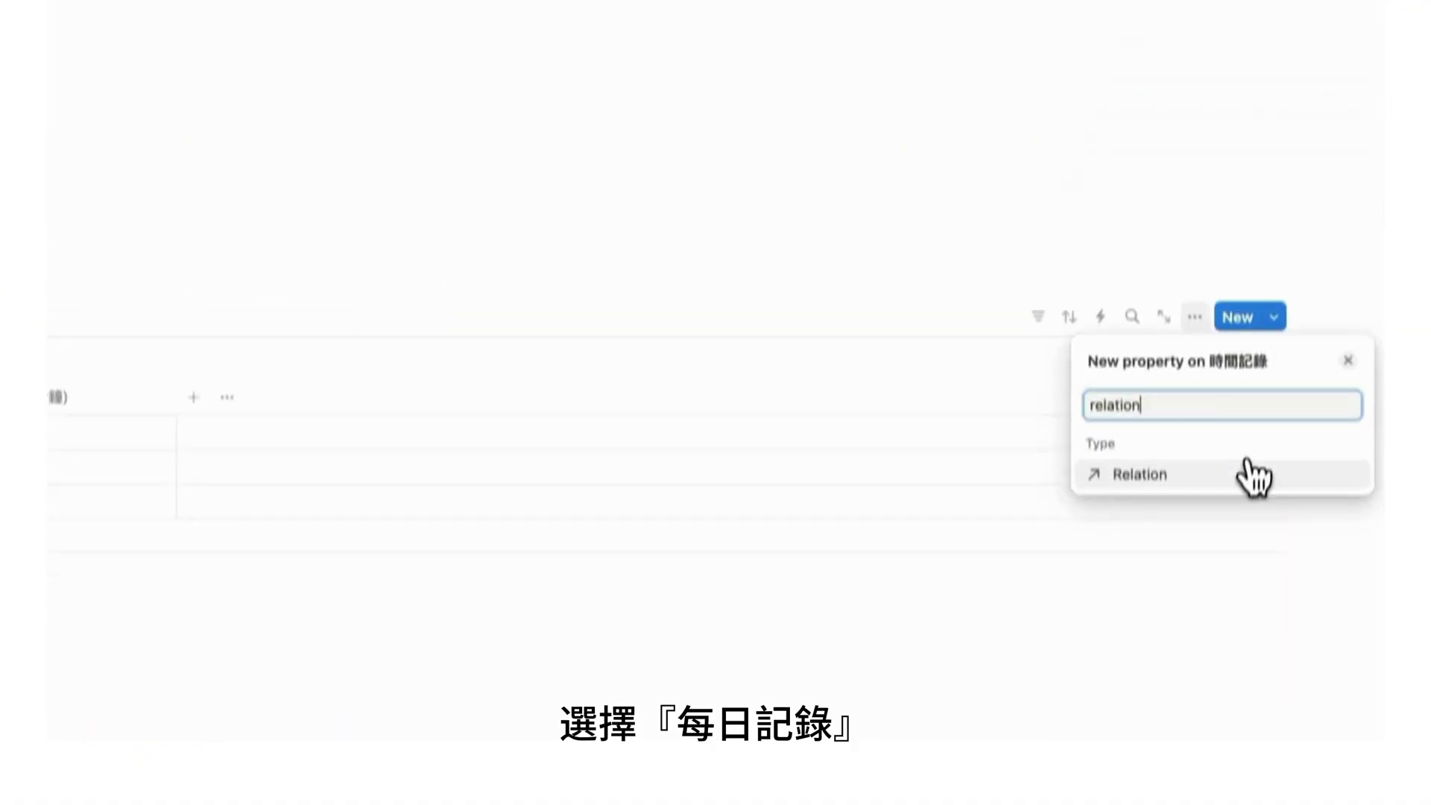
{"action": "left_click", "coordinate": [1140, 561]}
{"action": "type", "text": "每日記錄"}
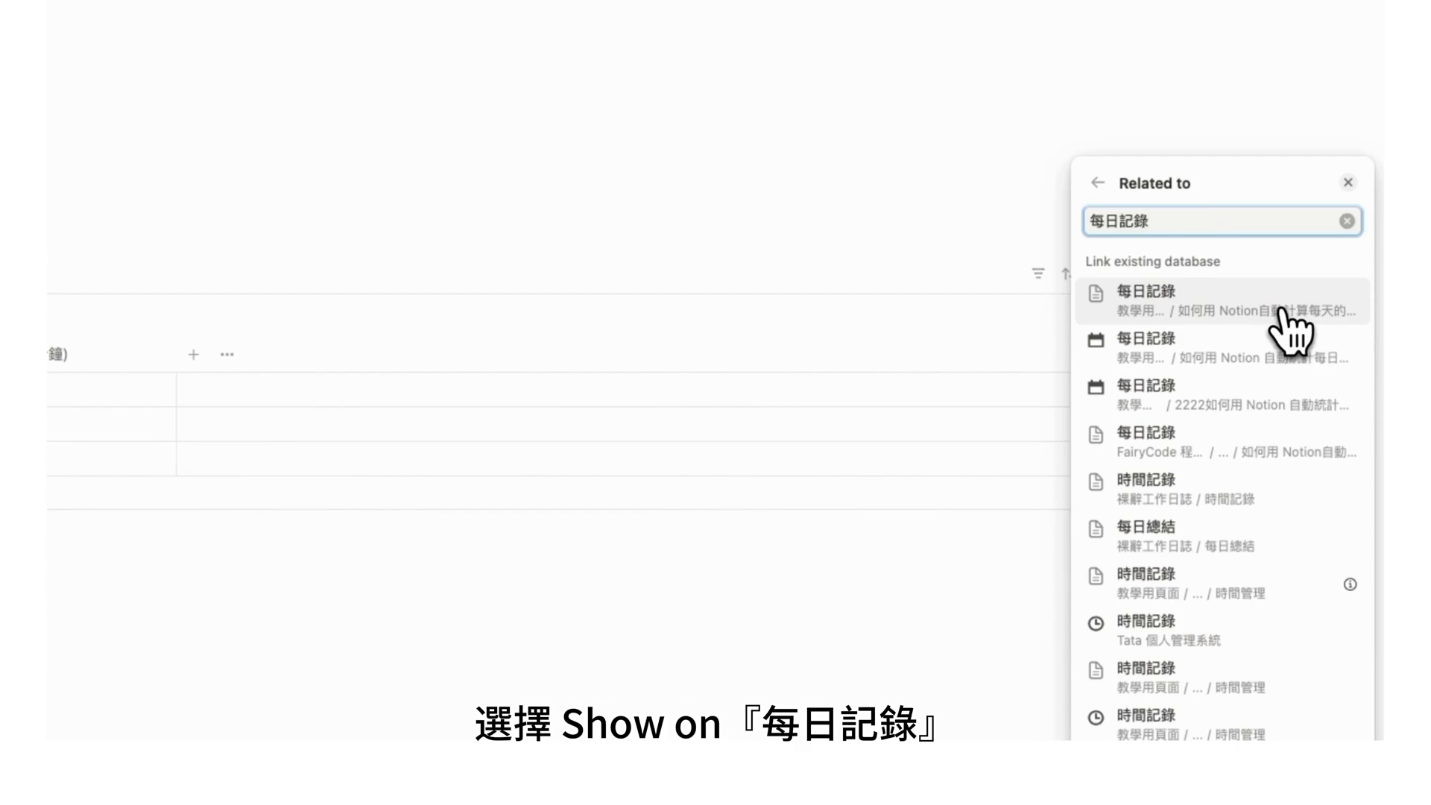
{"action": "left_click", "coordinate": [1282, 315]}
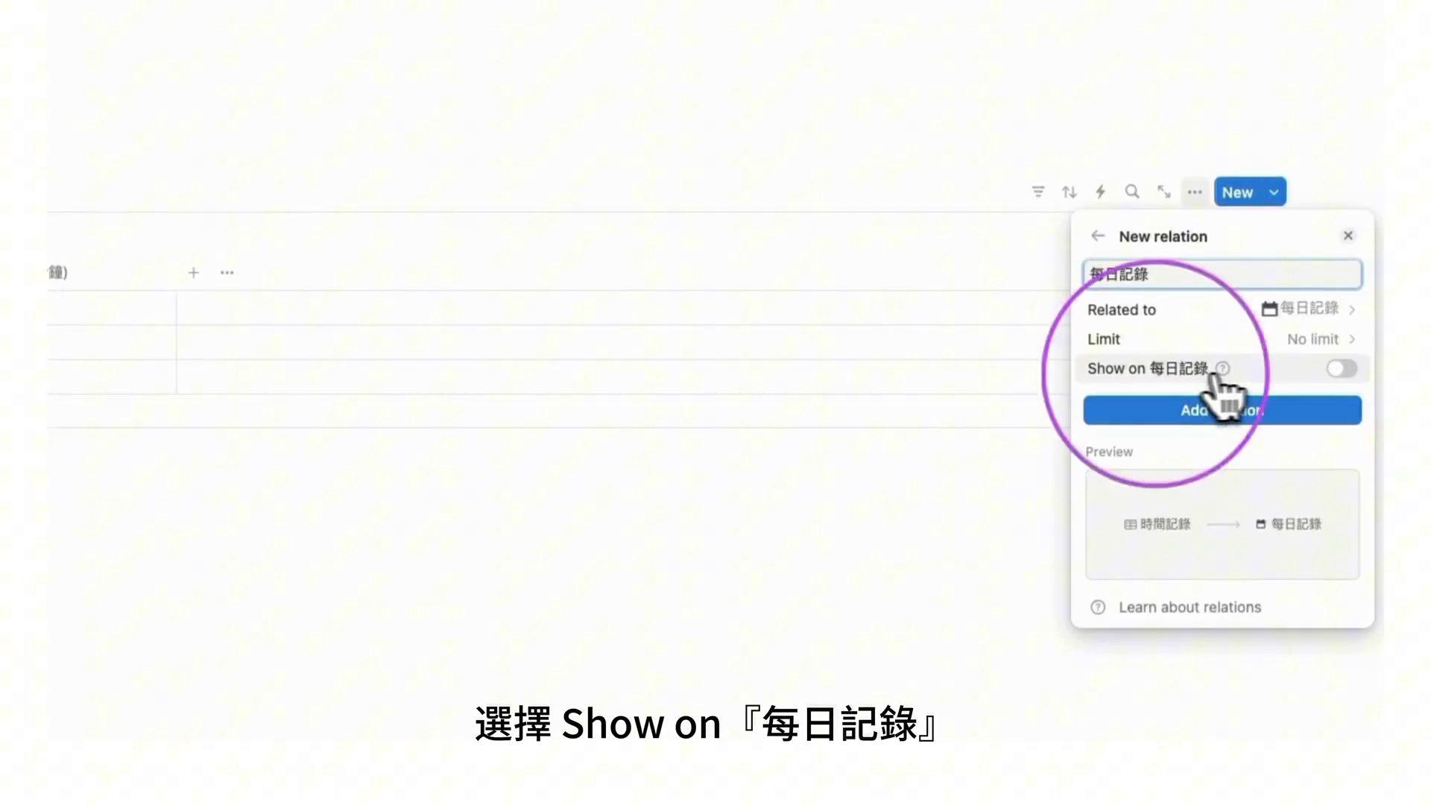
{"action": "left_click", "coordinate": [1341, 368]}
{"action": "left_click", "coordinate": [1192, 484]}
{"action": "left_click", "coordinate": [743, 535]}
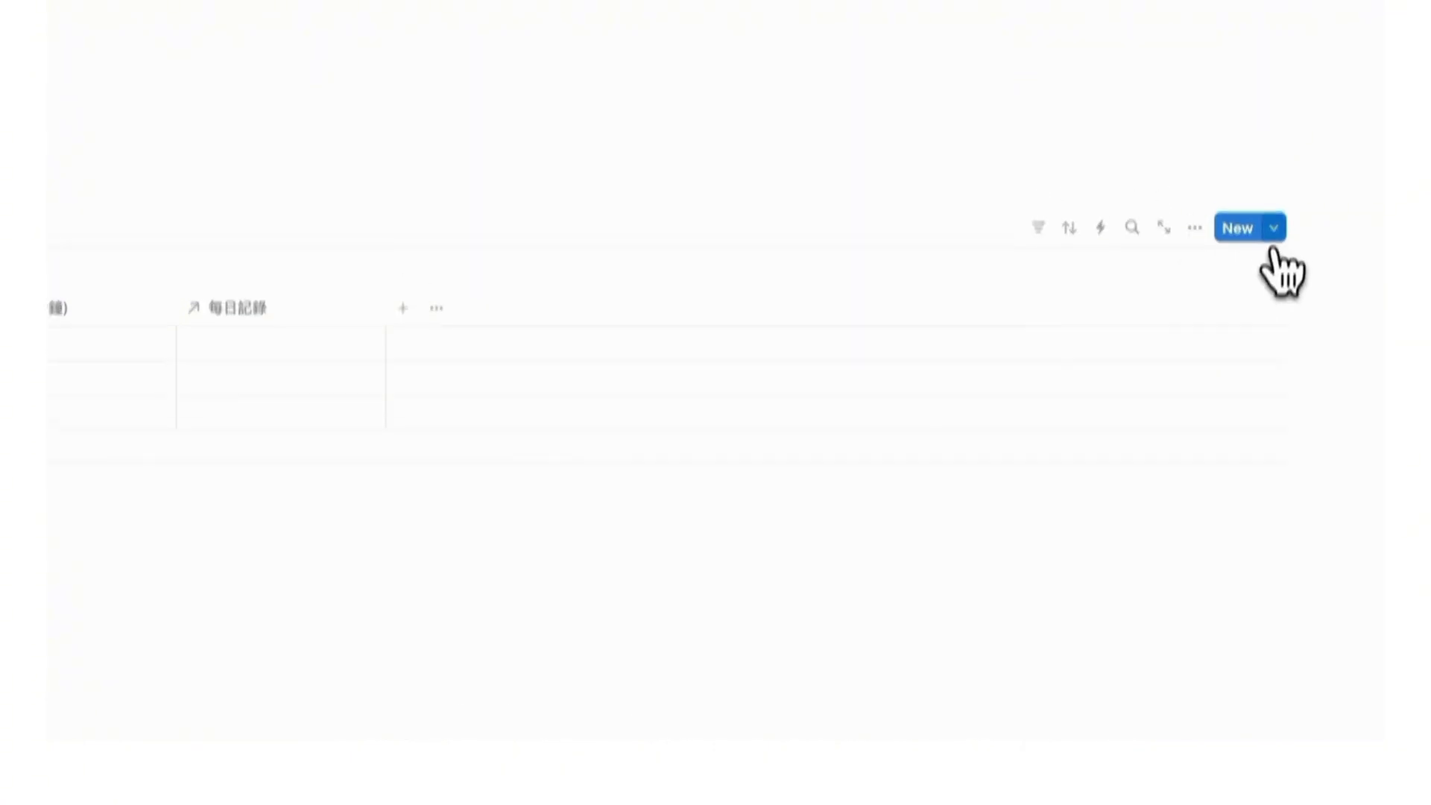
{"action": "left_click", "coordinate": [1273, 193]}
{"action": "left_click", "coordinate": [1133, 331]}
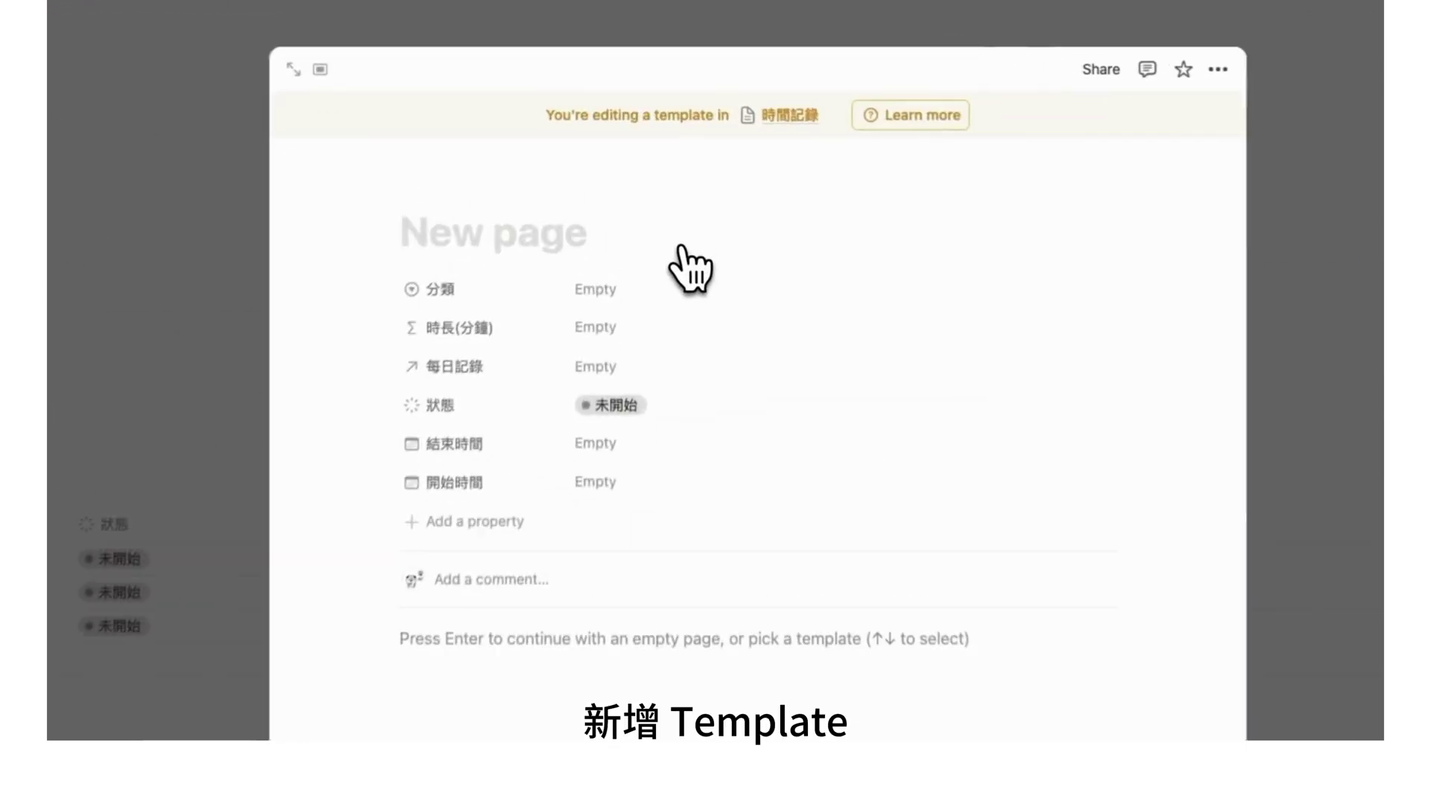
{"action": "type", "text": "@Now"}
{"action": "left_click", "coordinate": [653, 173]}
{"action": "left_click_drag", "start_coordinate": [458, 414], "coordinate": [436, 339]}
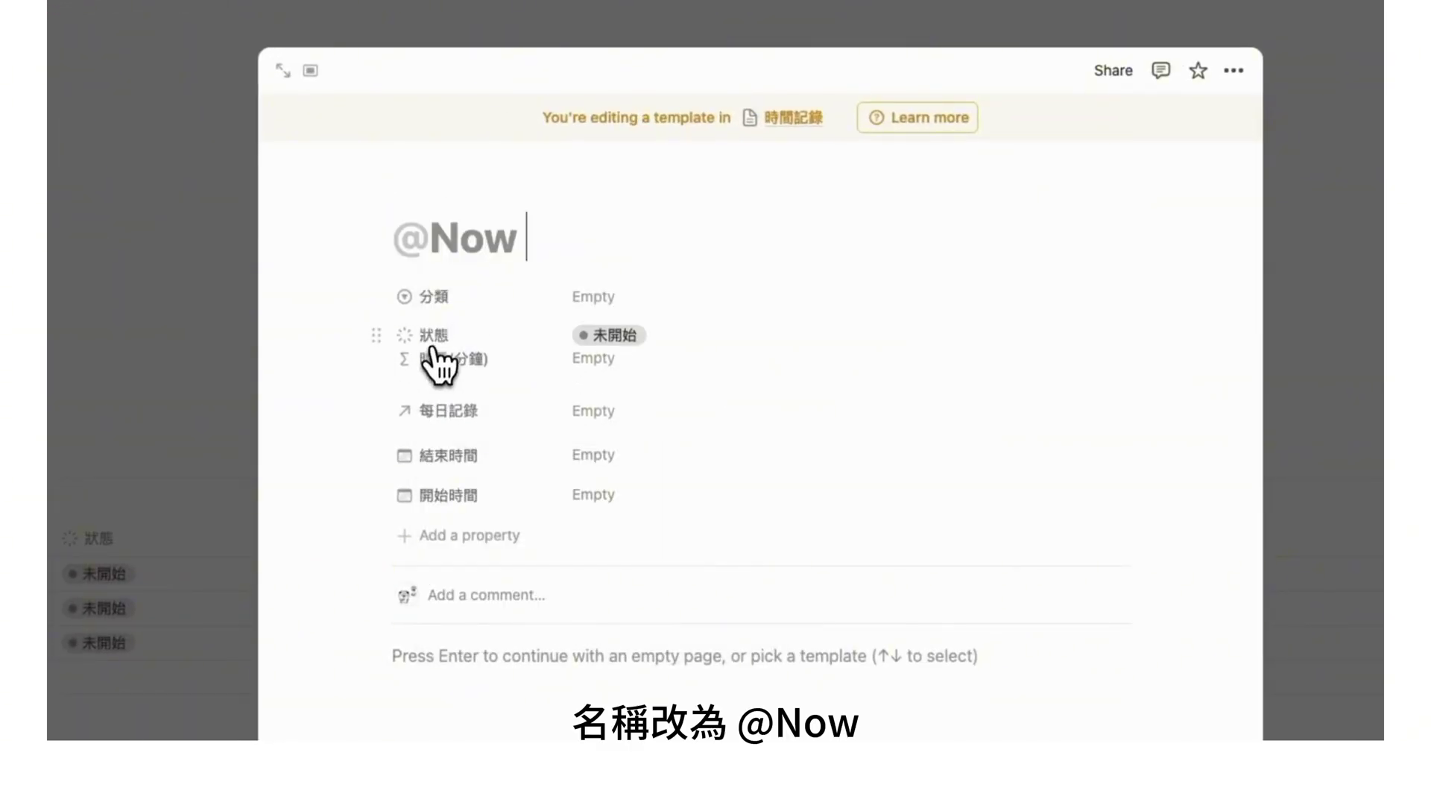
{"action": "left_click_drag", "start_coordinate": [457, 495], "coordinate": [450, 384]}
Set the template's 狀態 to 記錄中 and 開始時間 to Now, and place 結束時間 directly below 開始時間.
{"action": "left_click", "coordinate": [607, 336]}
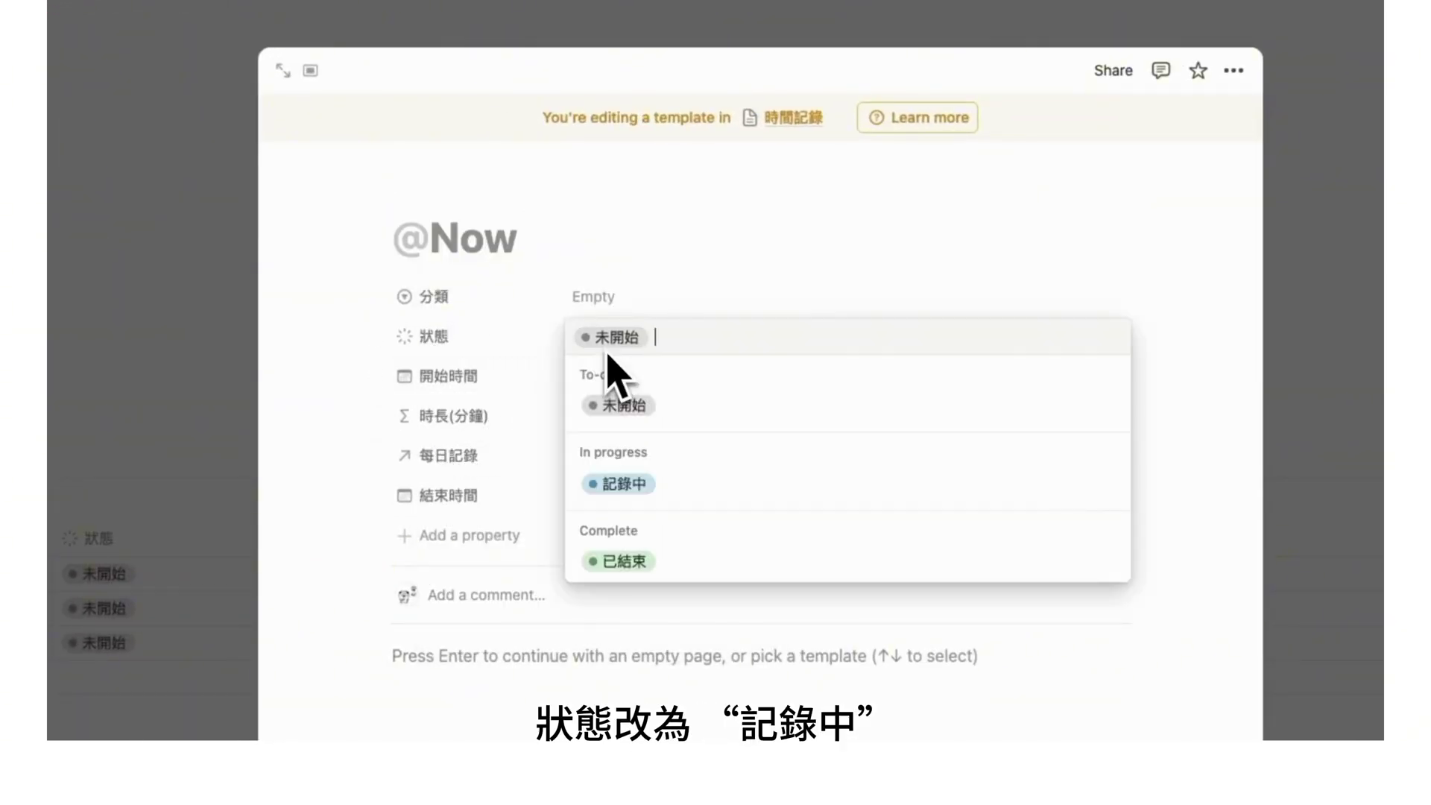
{"action": "left_click", "coordinate": [606, 479]}
{"action": "left_click", "coordinate": [592, 375]}
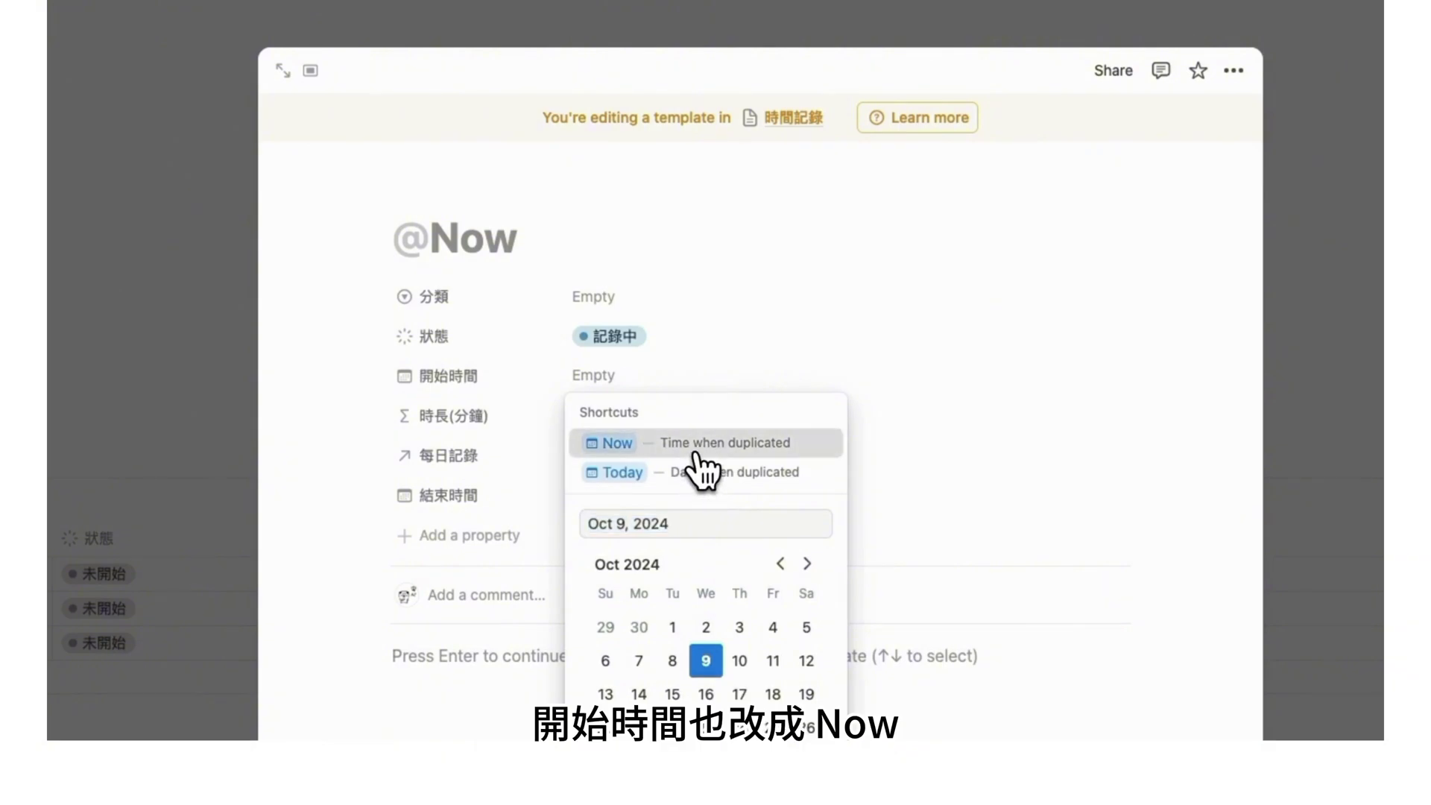
{"action": "left_click", "coordinate": [692, 445]}
{"action": "left_click_drag", "start_coordinate": [511, 489], "coordinate": [669, 429]}
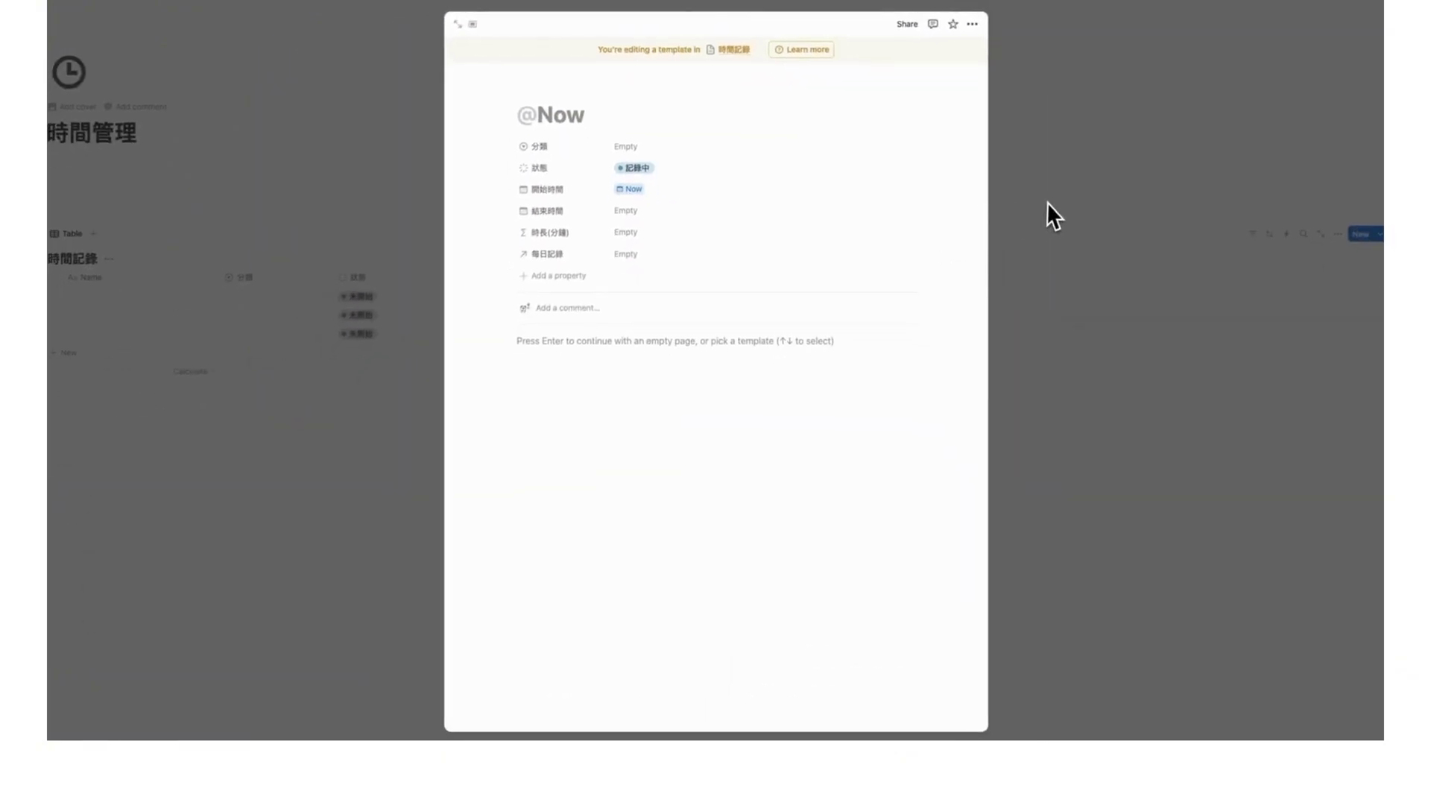
{"action": "left_click", "coordinate": [1146, 274]}
{"action": "left_click", "coordinate": [1274, 365]}
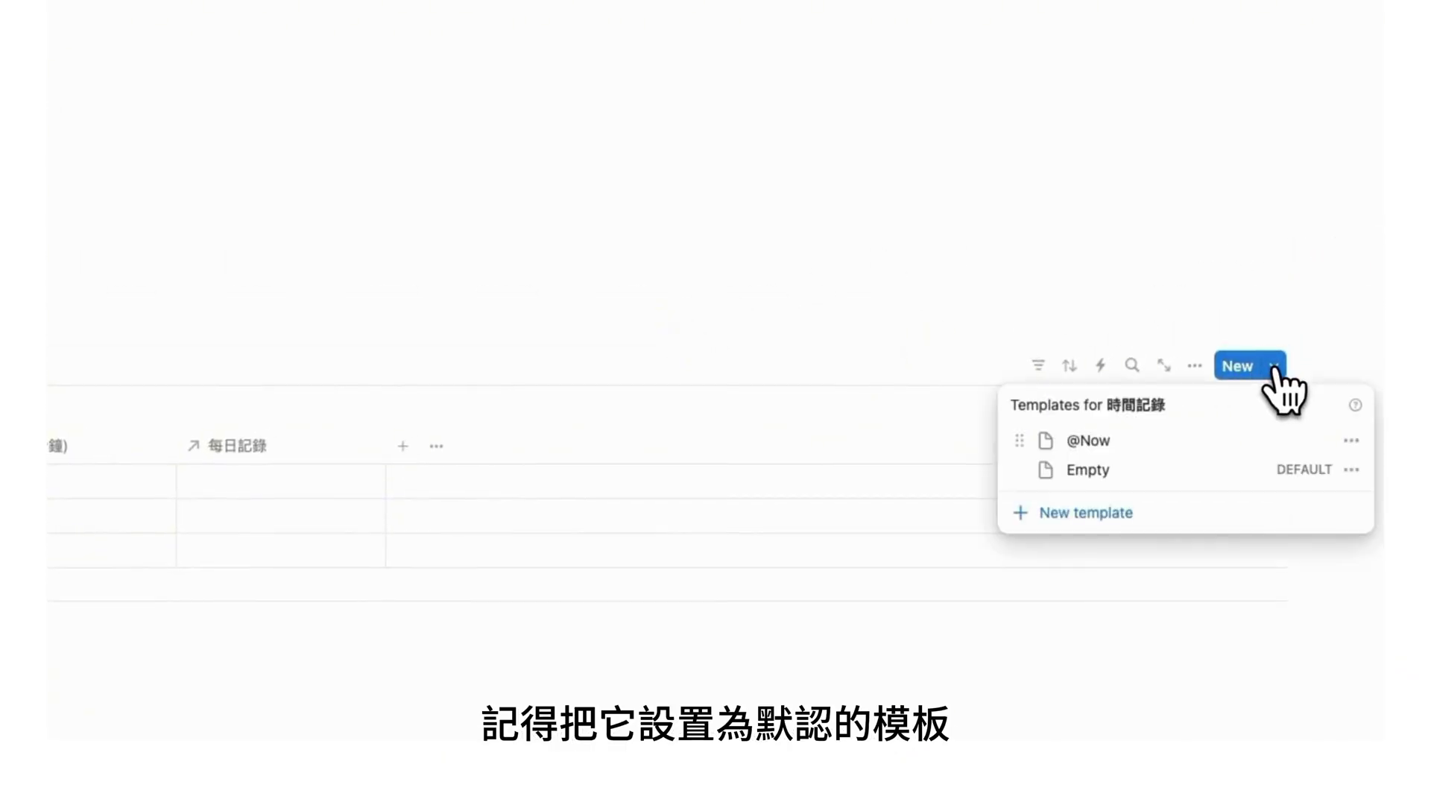
{"action": "left_click", "coordinate": [1351, 438]}
{"action": "left_click", "coordinate": [1174, 312]}
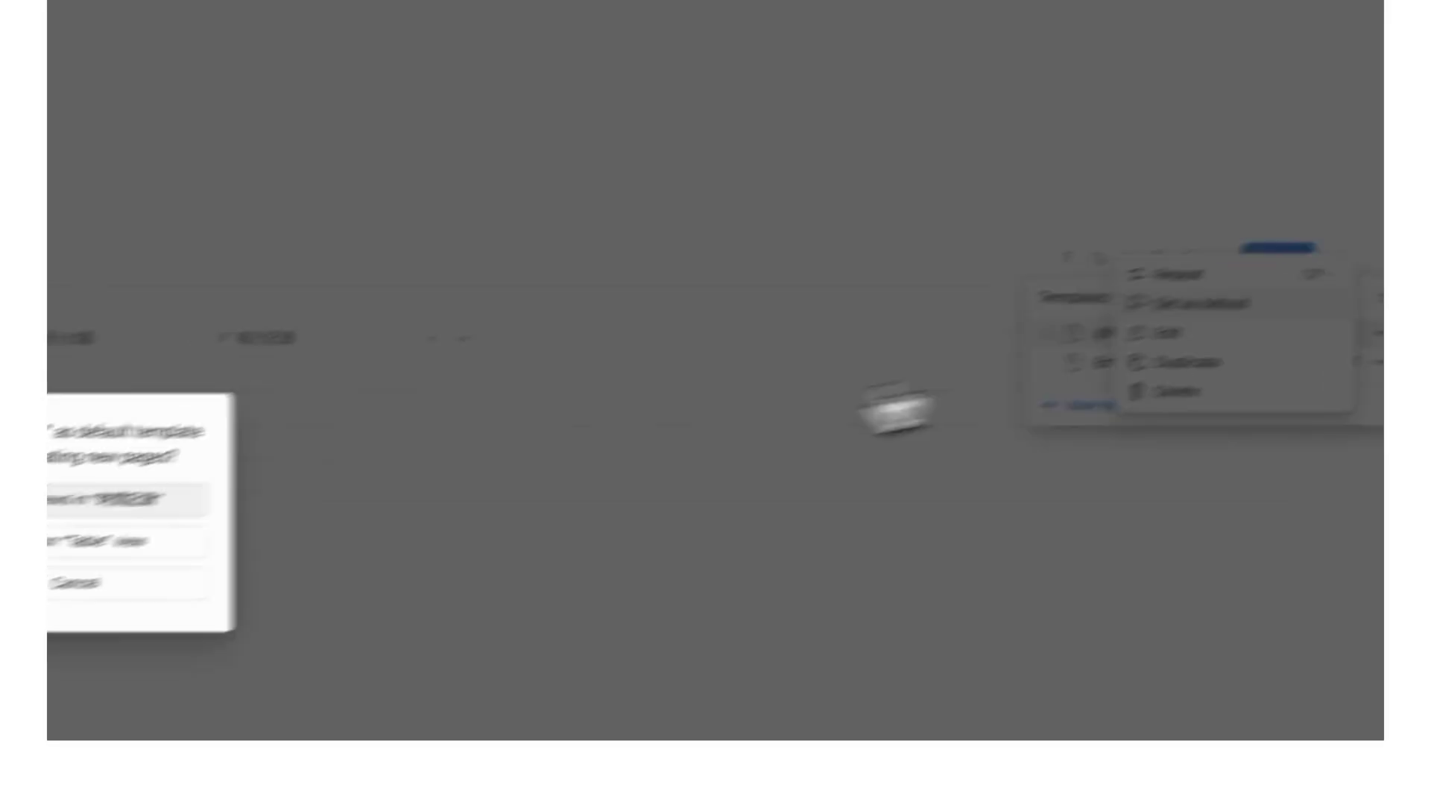
{"action": "left_click", "coordinate": [112, 498]}
Go to the 每日記錄 page and add a Formula property named 吃飯時長 to its database.
{"action": "left_click", "coordinate": [335, 16]}
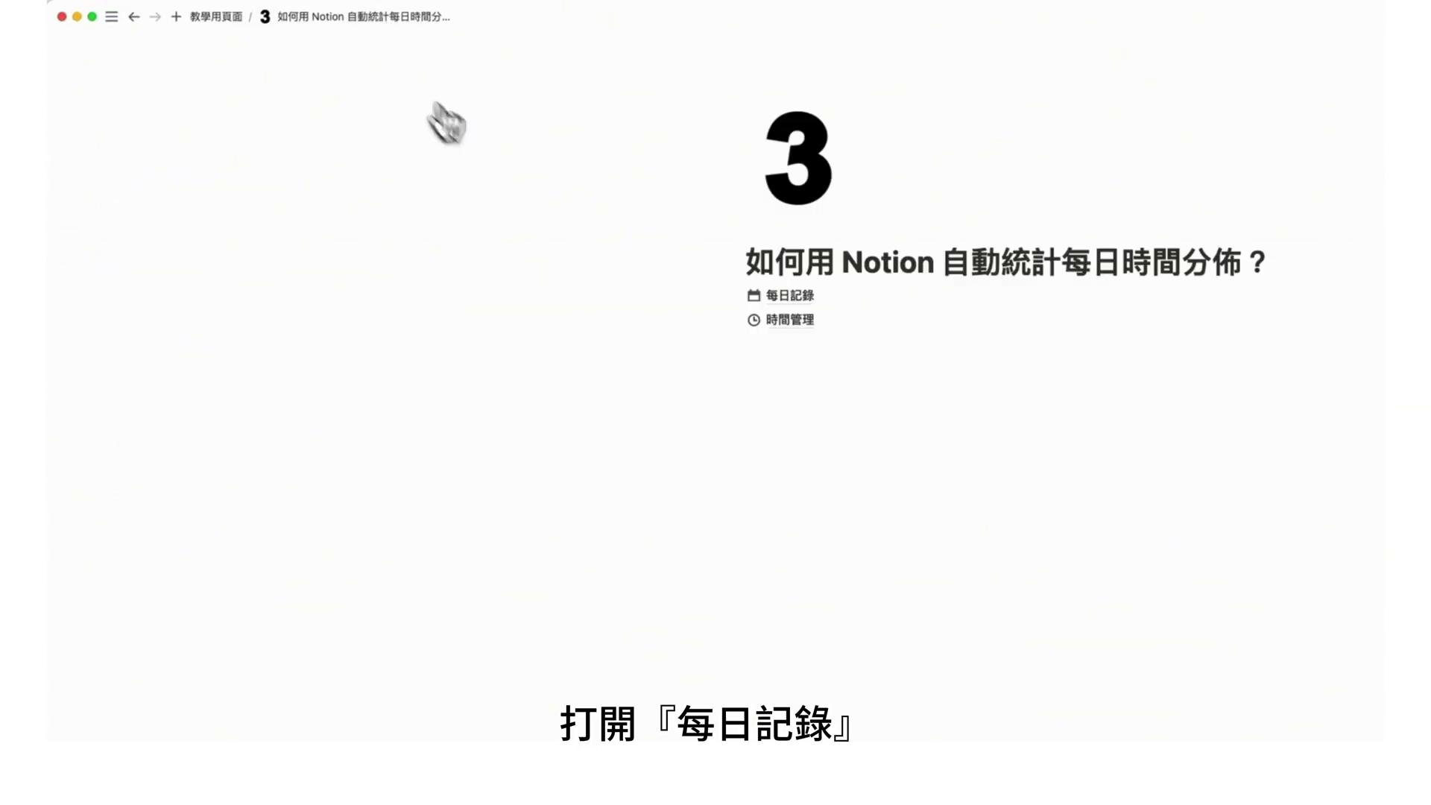
{"action": "left_click", "coordinate": [778, 291]}
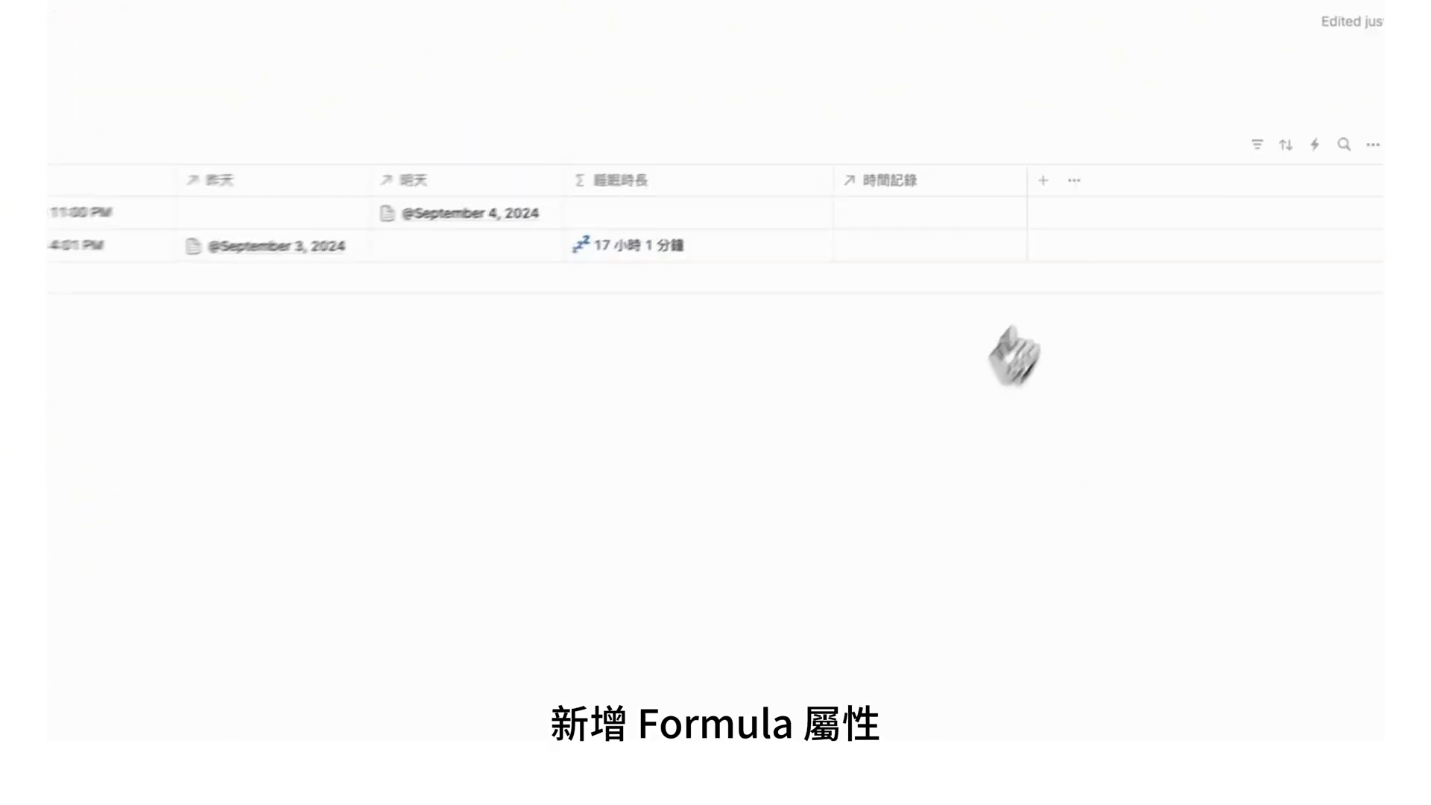
{"action": "left_click", "coordinate": [1043, 179]}
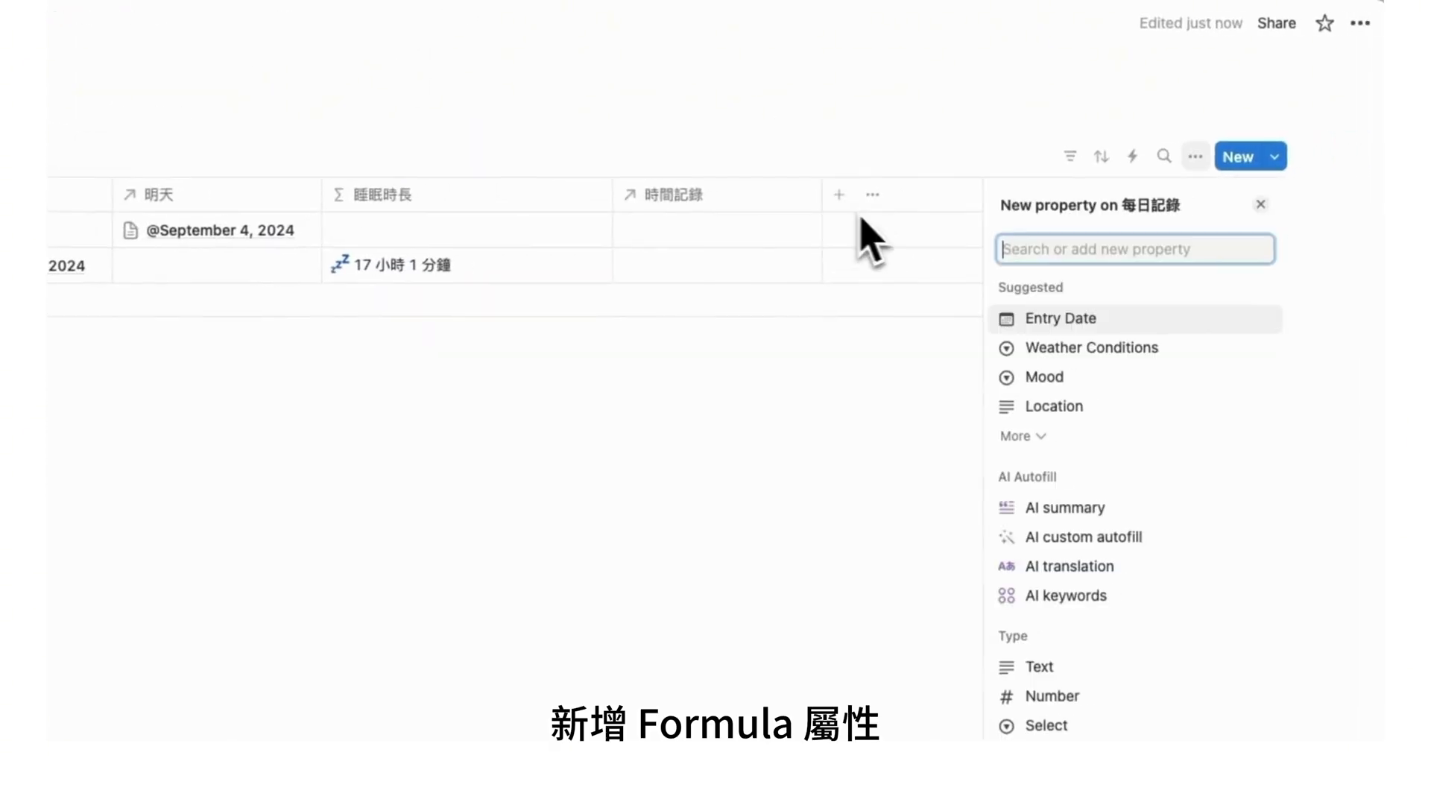
{"action": "type", "text": "formula"}
{"action": "key", "text": "Return"}
{"action": "left_click", "coordinate": [1301, 296]}
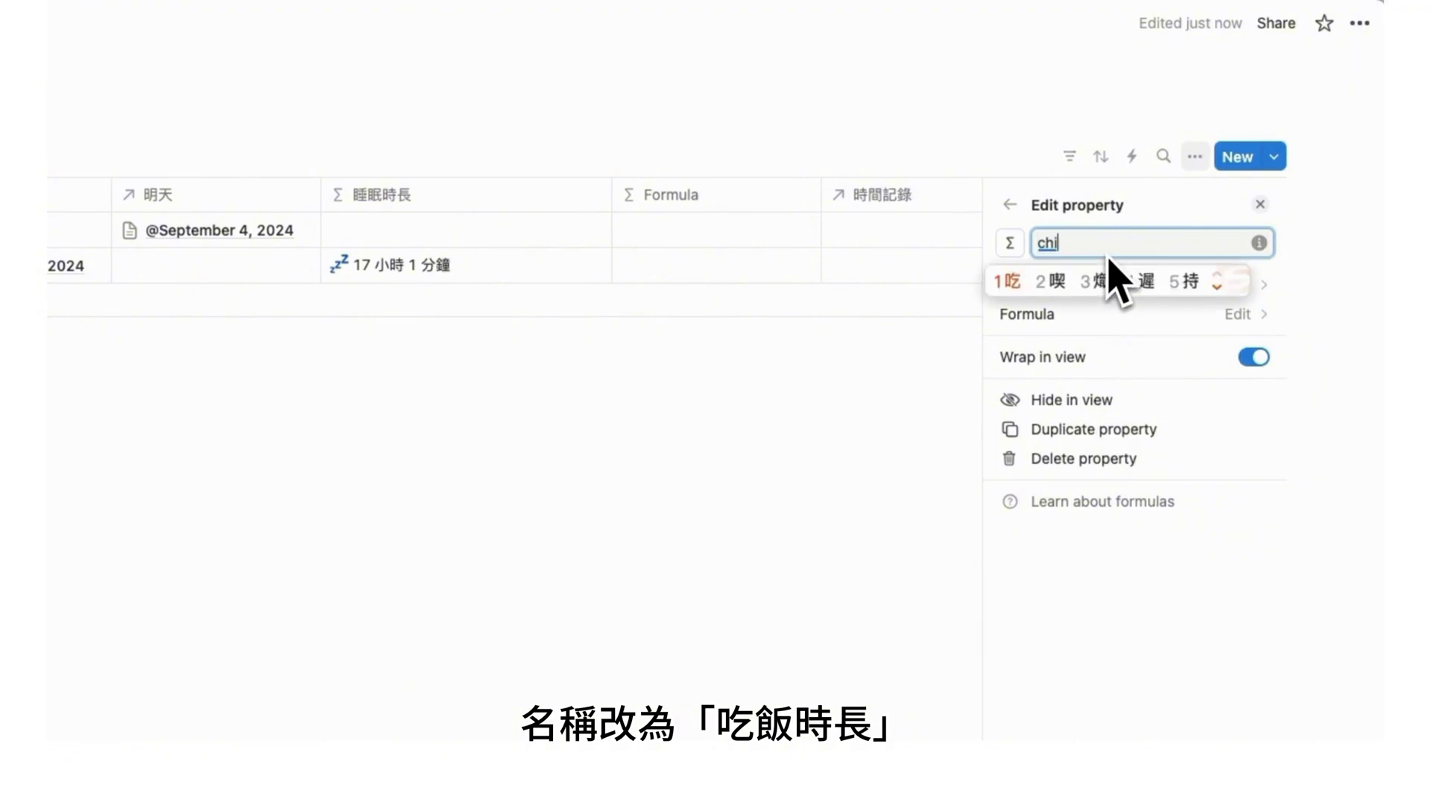
{"action": "type", "text": "吃飯時長"}
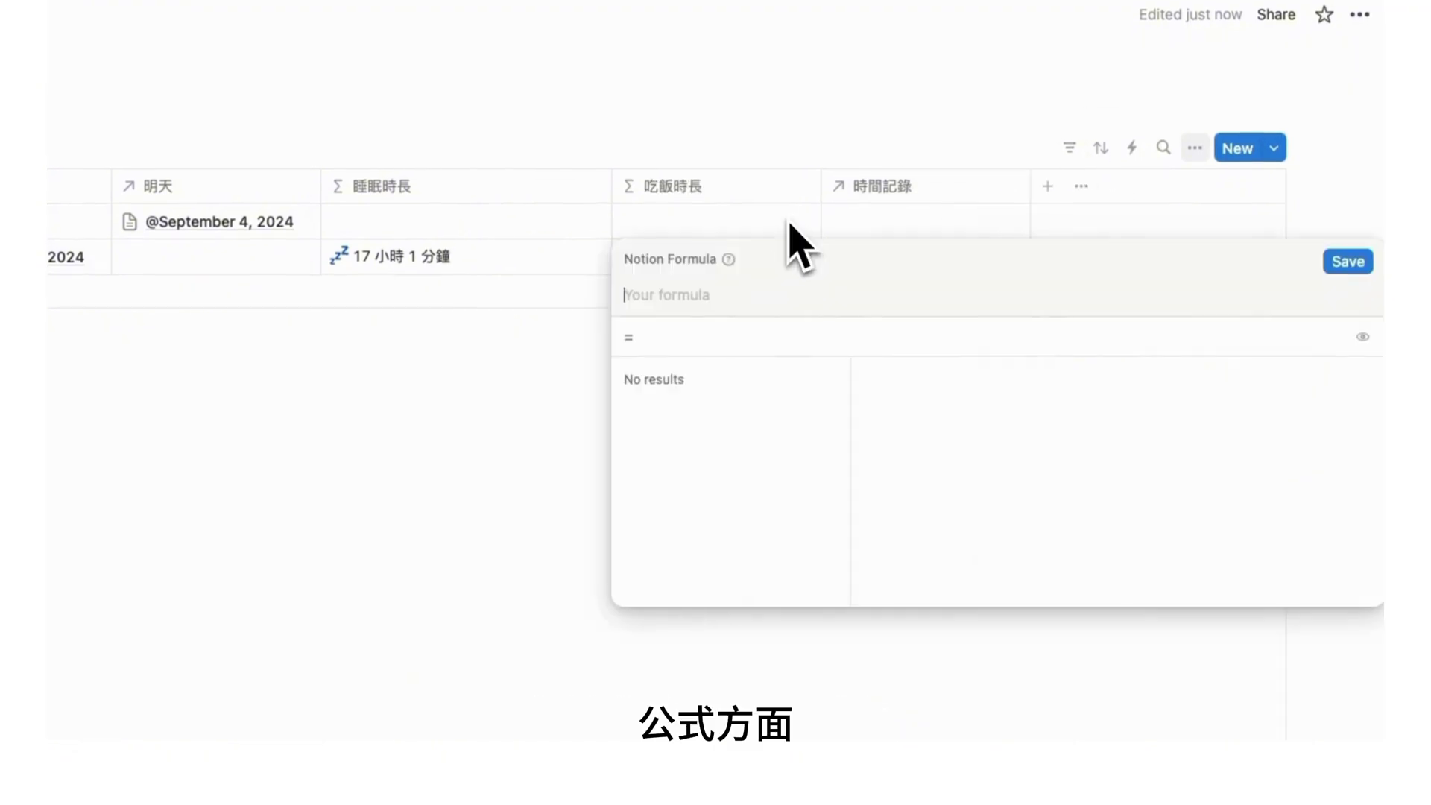
Begin the 吃飯時長 formula with let(min,sum(, filtering the 時間記錄 relation by each current record's 分類.
{"action": "key", "text": "Caps_Lock"}
{"action": "type", "text": "let("}
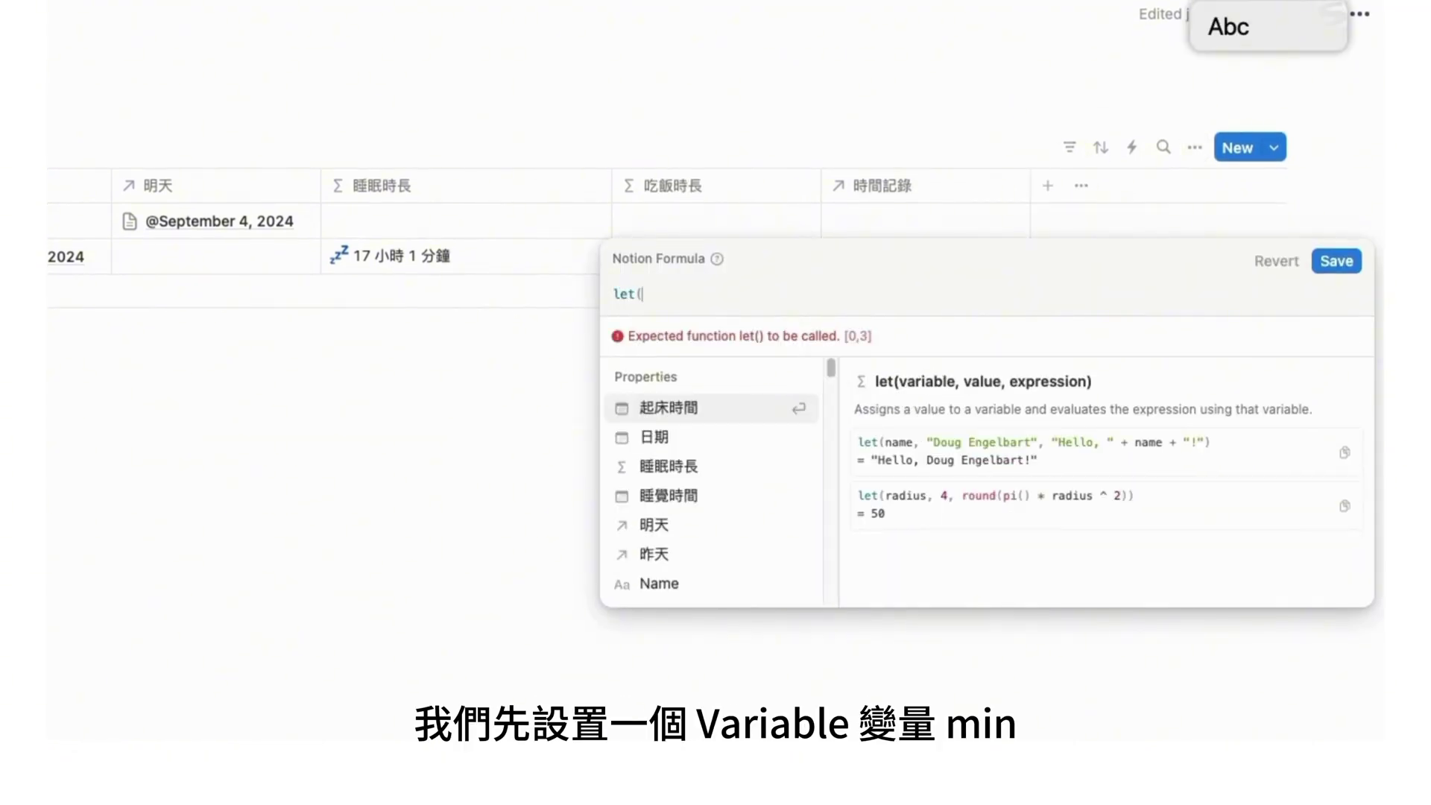
{"action": "type", "text": "min,sum("}
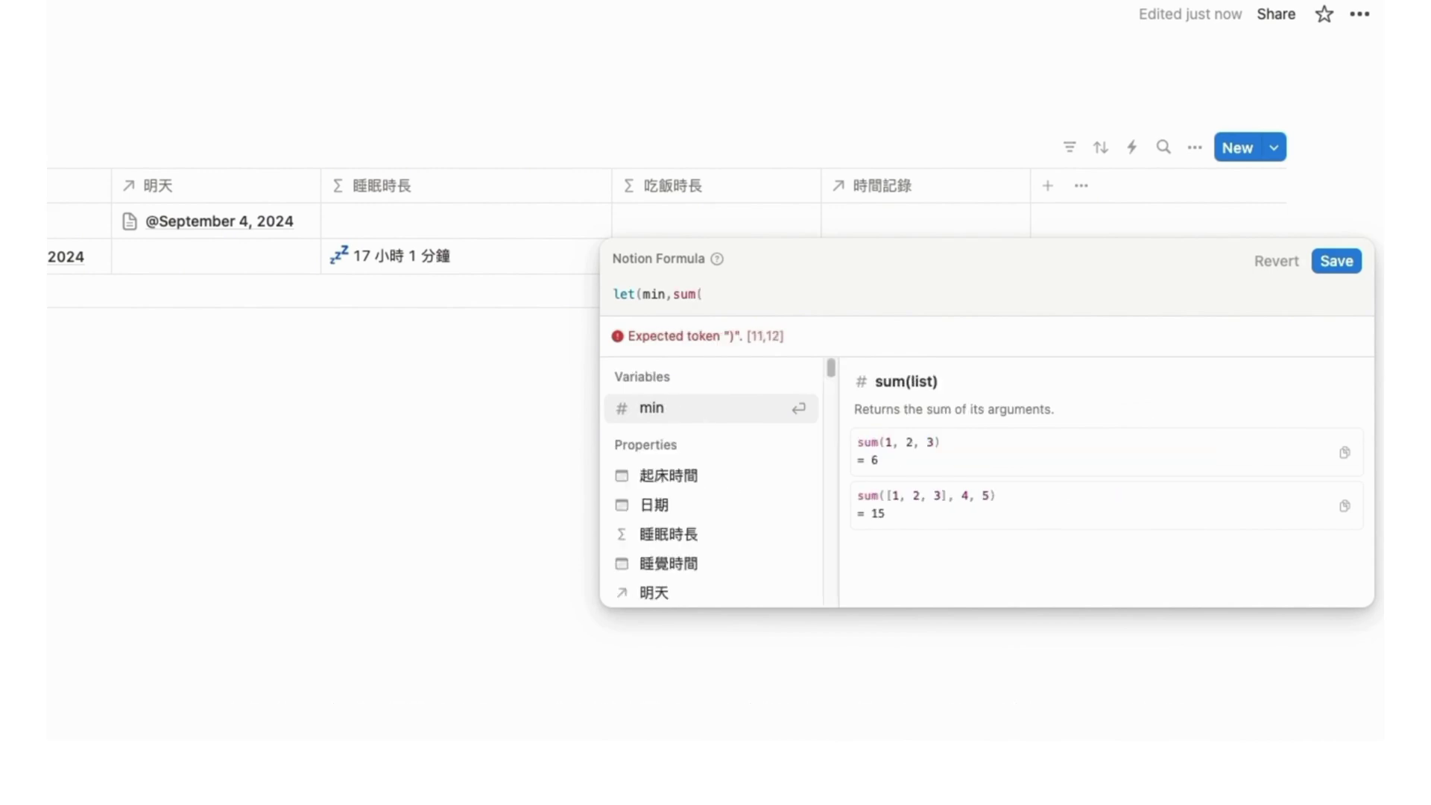
{"action": "key", "text": "Caps_Lock"}
{"action": "type", "text": "時間"}
{"action": "left_click", "coordinate": [734, 408]}
{"action": "key", "text": "Caps_Lock"}
{"action": "type", "text": "."}
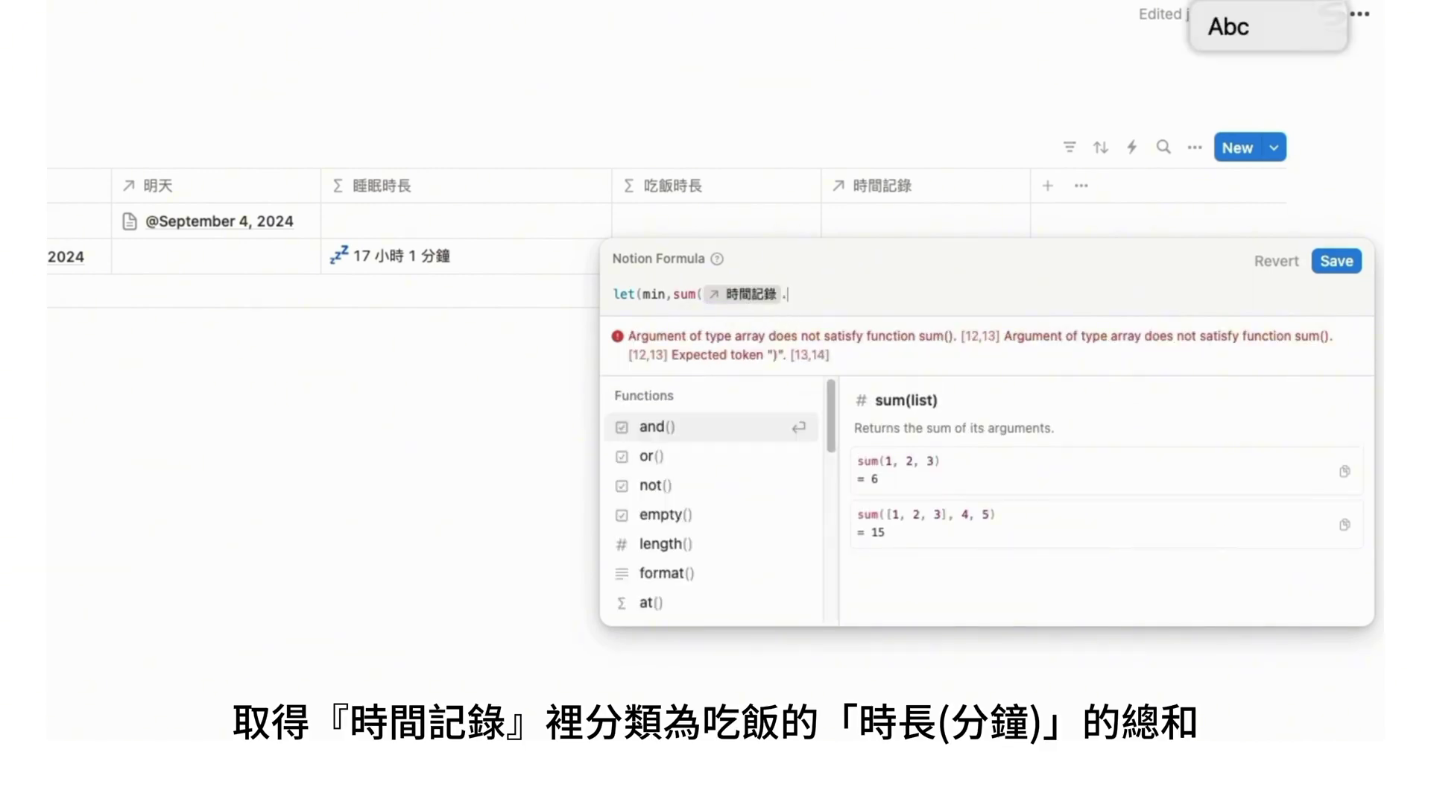
{"action": "type", "text": "filter(current."}
{"action": "left_click", "coordinate": [718, 460]}
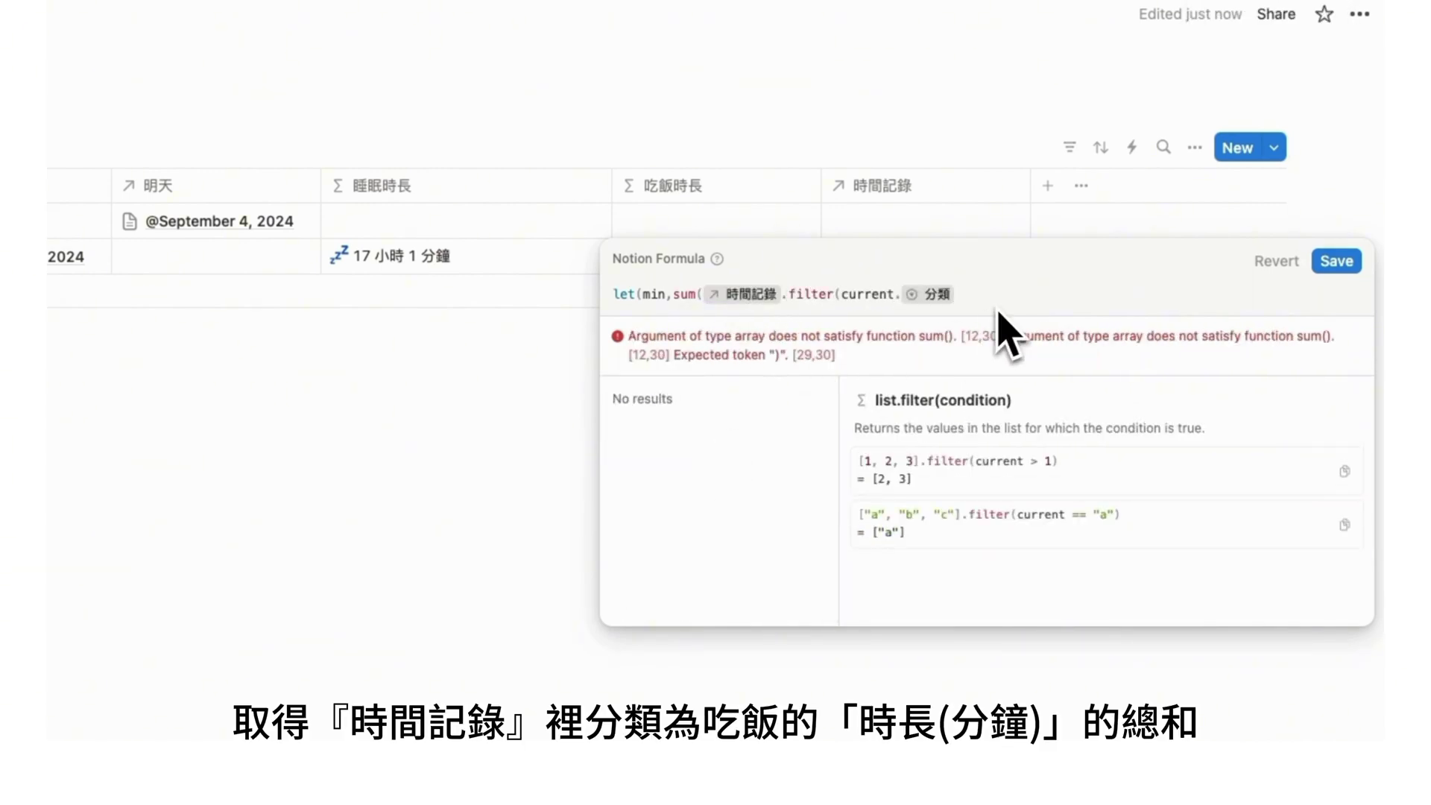
Match the filter to "吃飯" and map the filtered records to 時長(分鐘), closing the sum as the value of min.
{"action": "type", "text": "==\"\""}
{"action": "key", "text": "Caps_Lock"}
{"action": "type", "text": "吃飯\").map(current."}
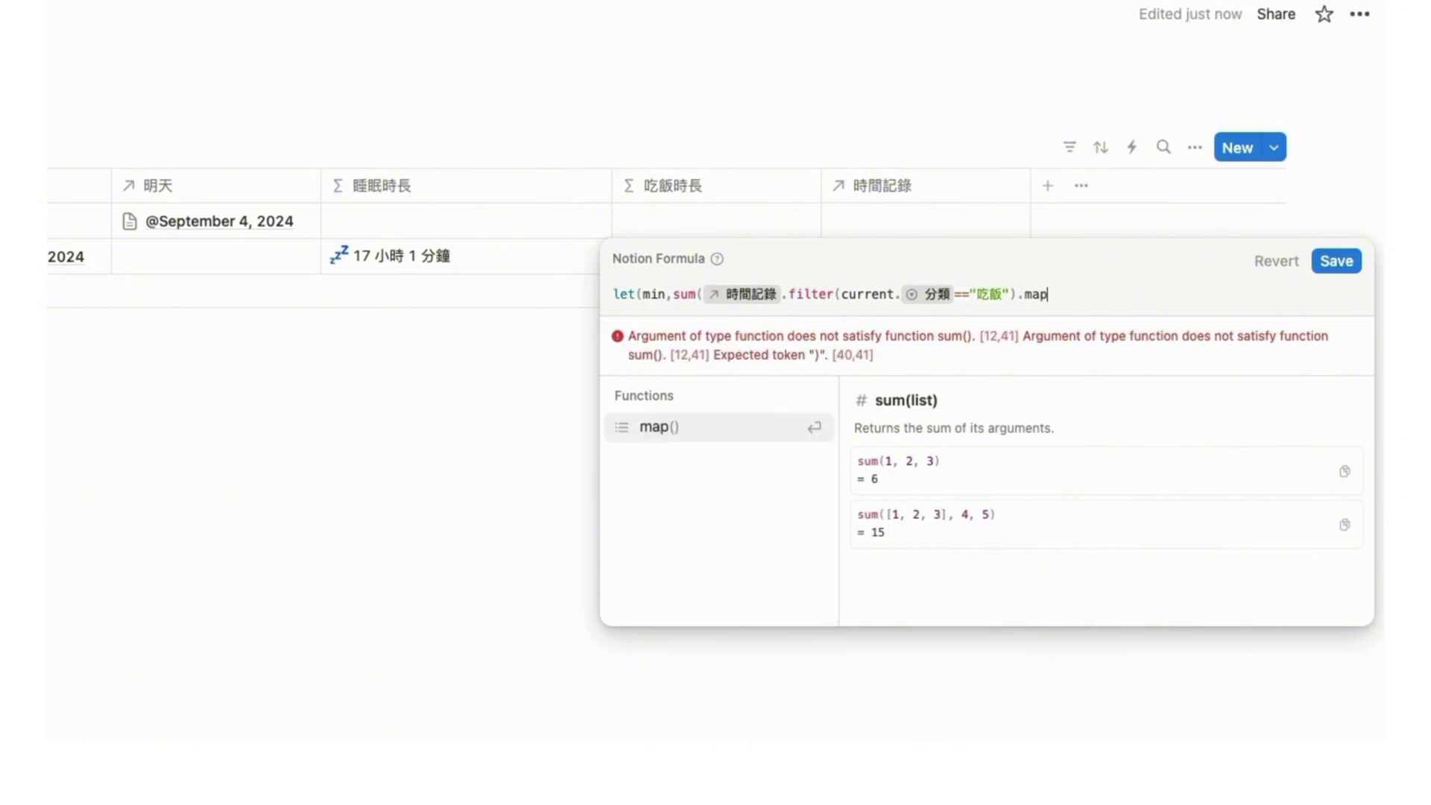
{"action": "key", "text": "Down"}
{"action": "key", "text": "Down"}
{"action": "key", "text": "Down"}
{"action": "key", "text": "Down"}
{"action": "key", "text": "Down"}
{"action": "key", "text": "Return"}
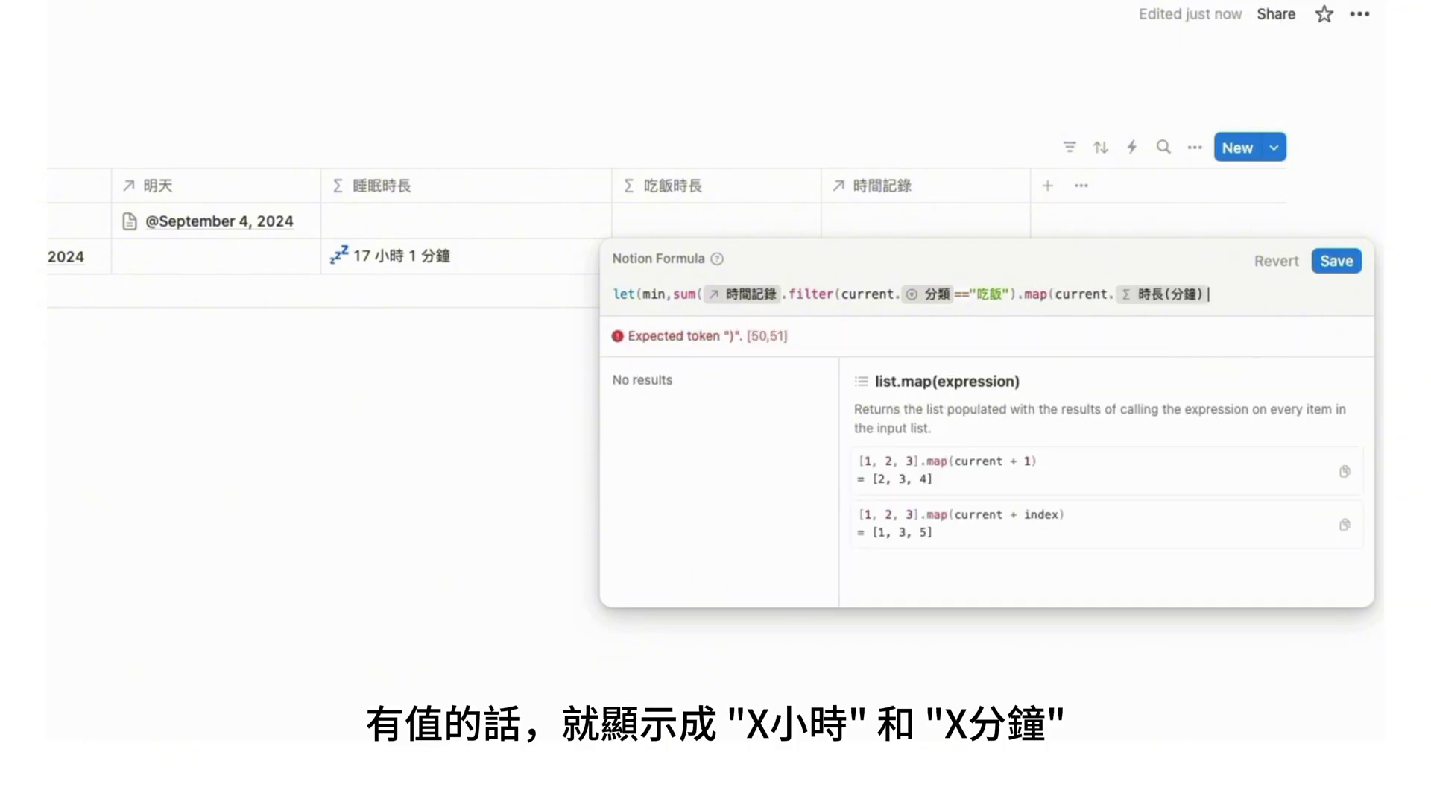
{"action": "type", "text": ")),   "}
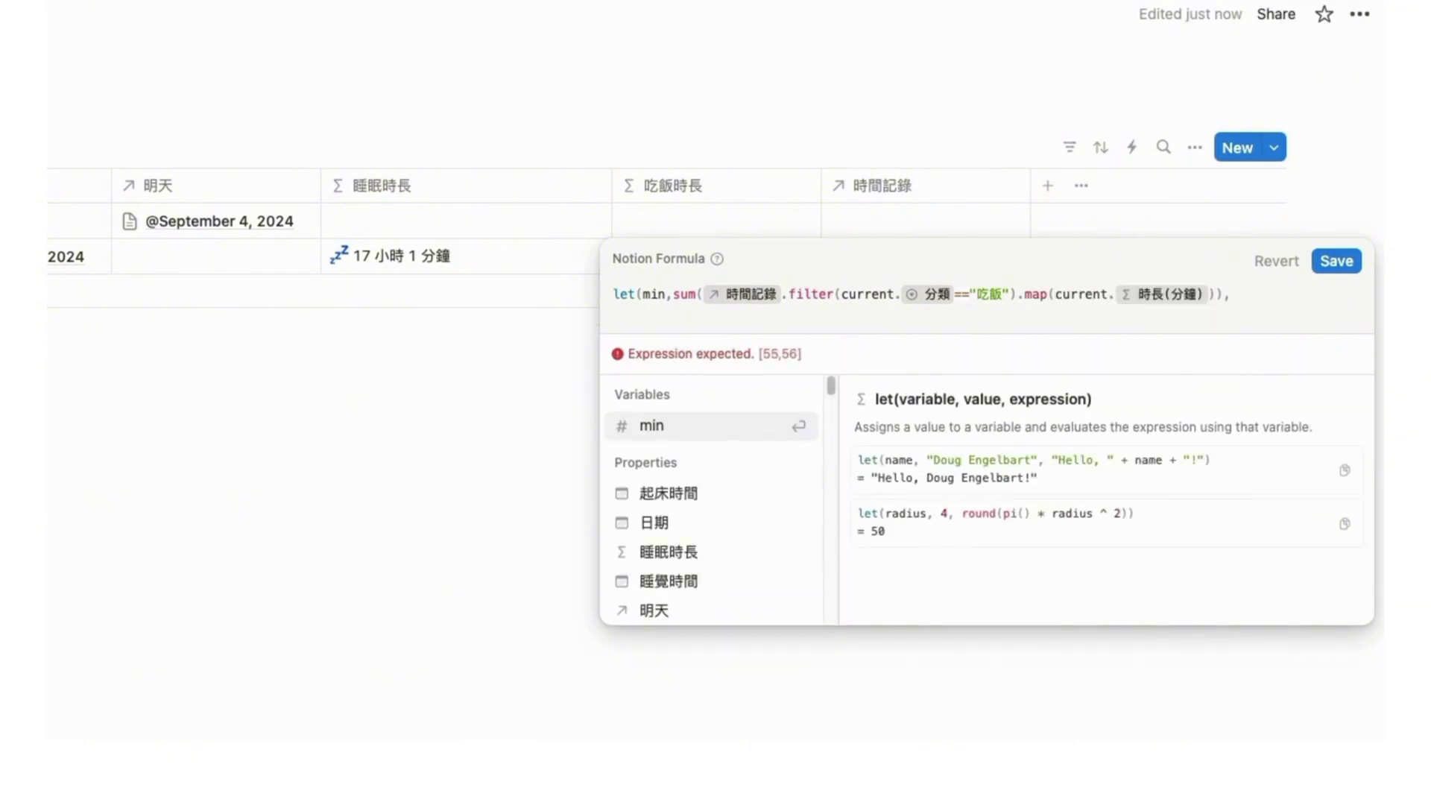
Add the min? condition to the formula, outputting a rice bowl emoji, floor(min/60) and " 小時 ".
{"action": "type", "text": "min?\"⚪"}
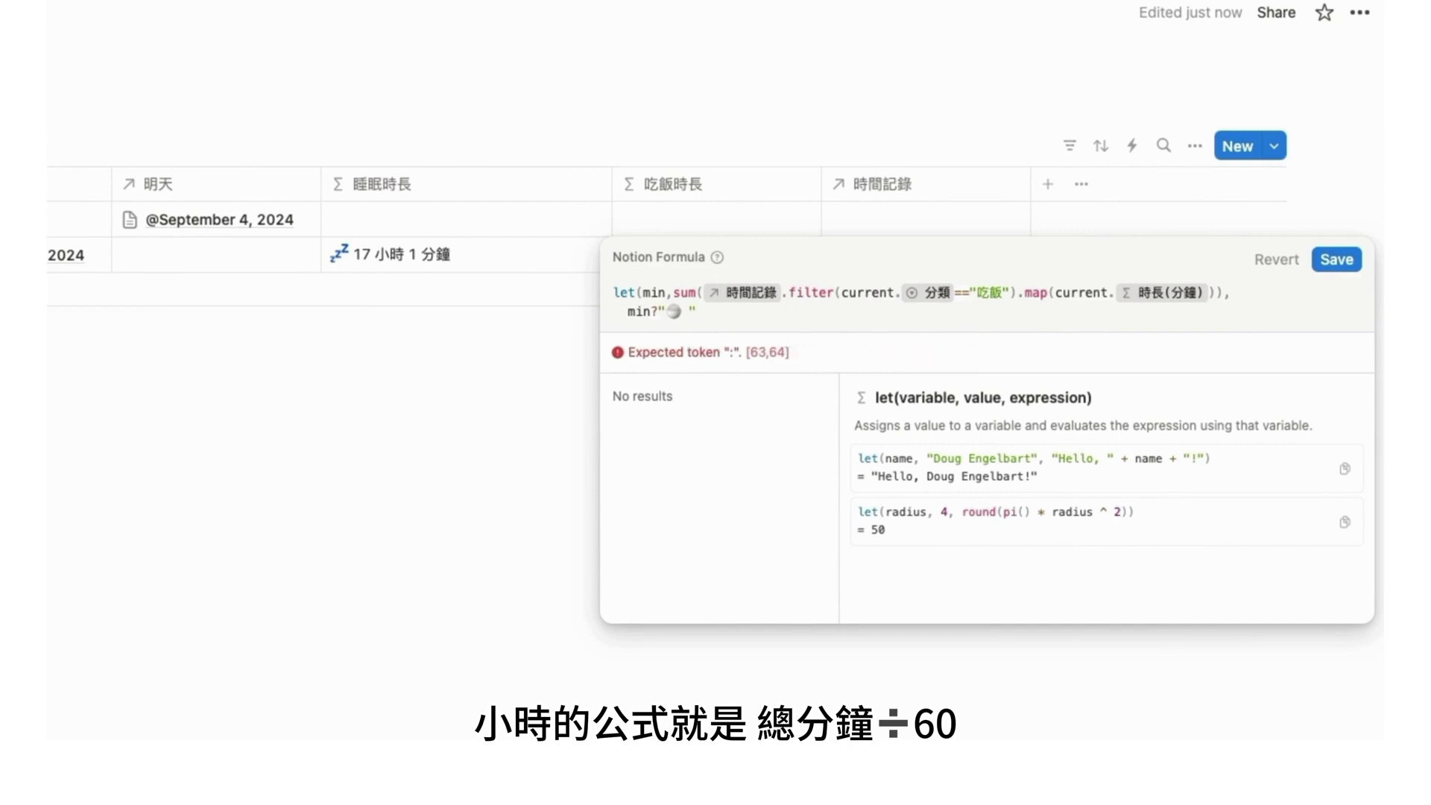
{"action": "type", "text": " \" + floor(min/60"}
{"action": "left_click", "coordinate": [719, 310]}
{"action": "type", "text": "floor(min/60"}
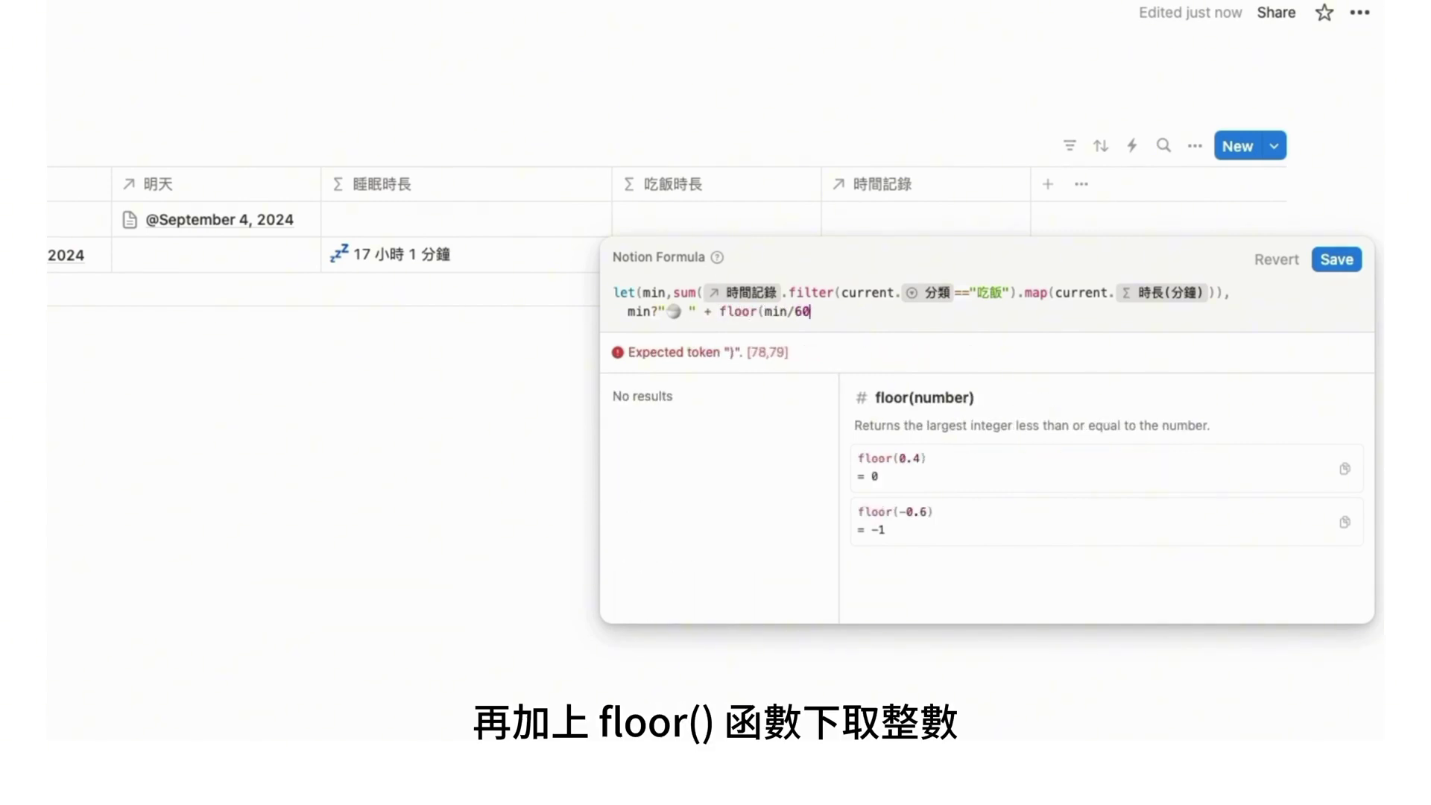
{"action": "type", "text": ") + \"\""}
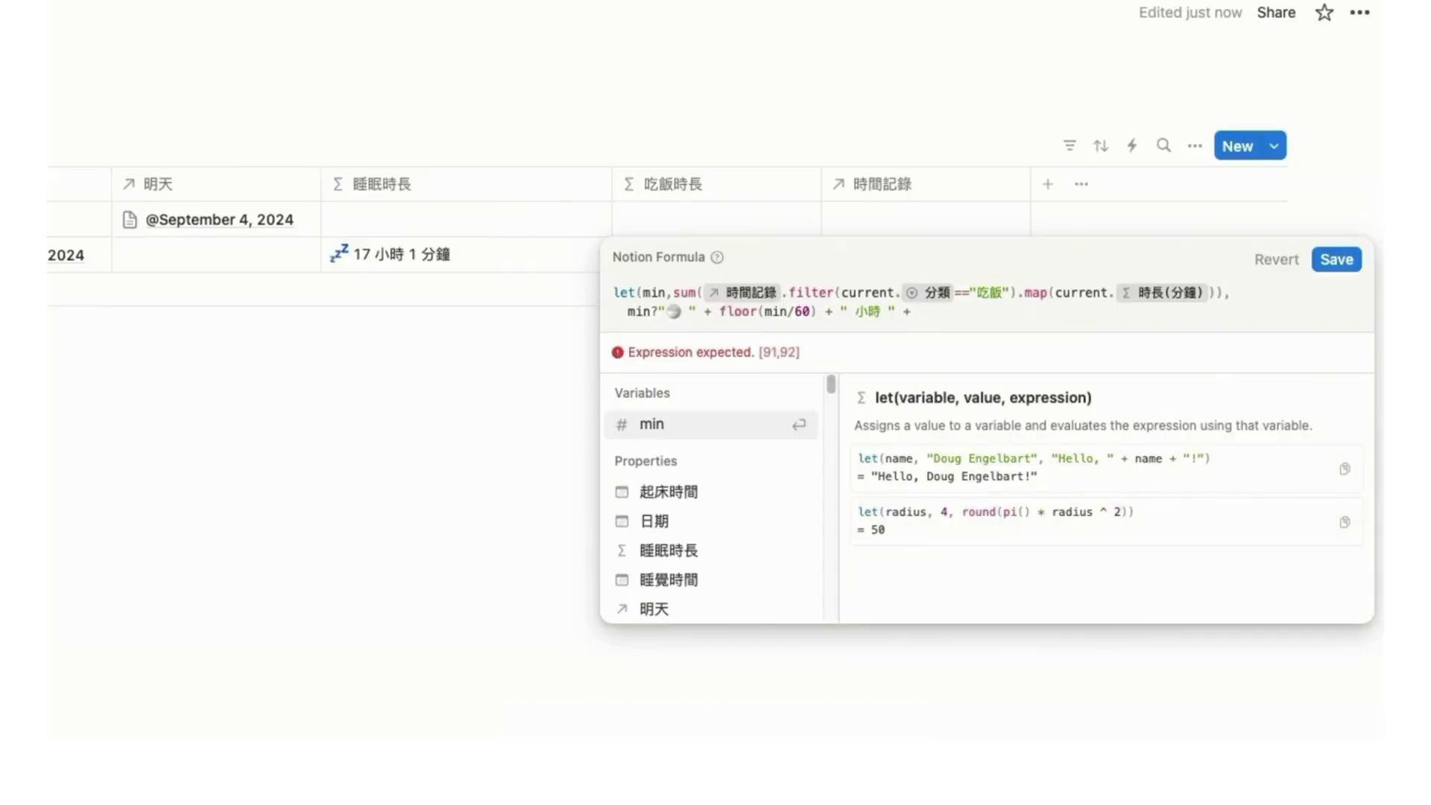
Append min%60 + "分鐘" with "" as the else result, then close and save the 吃飯時長 formula.
{"action": "type", "text": "min%60 + \""}
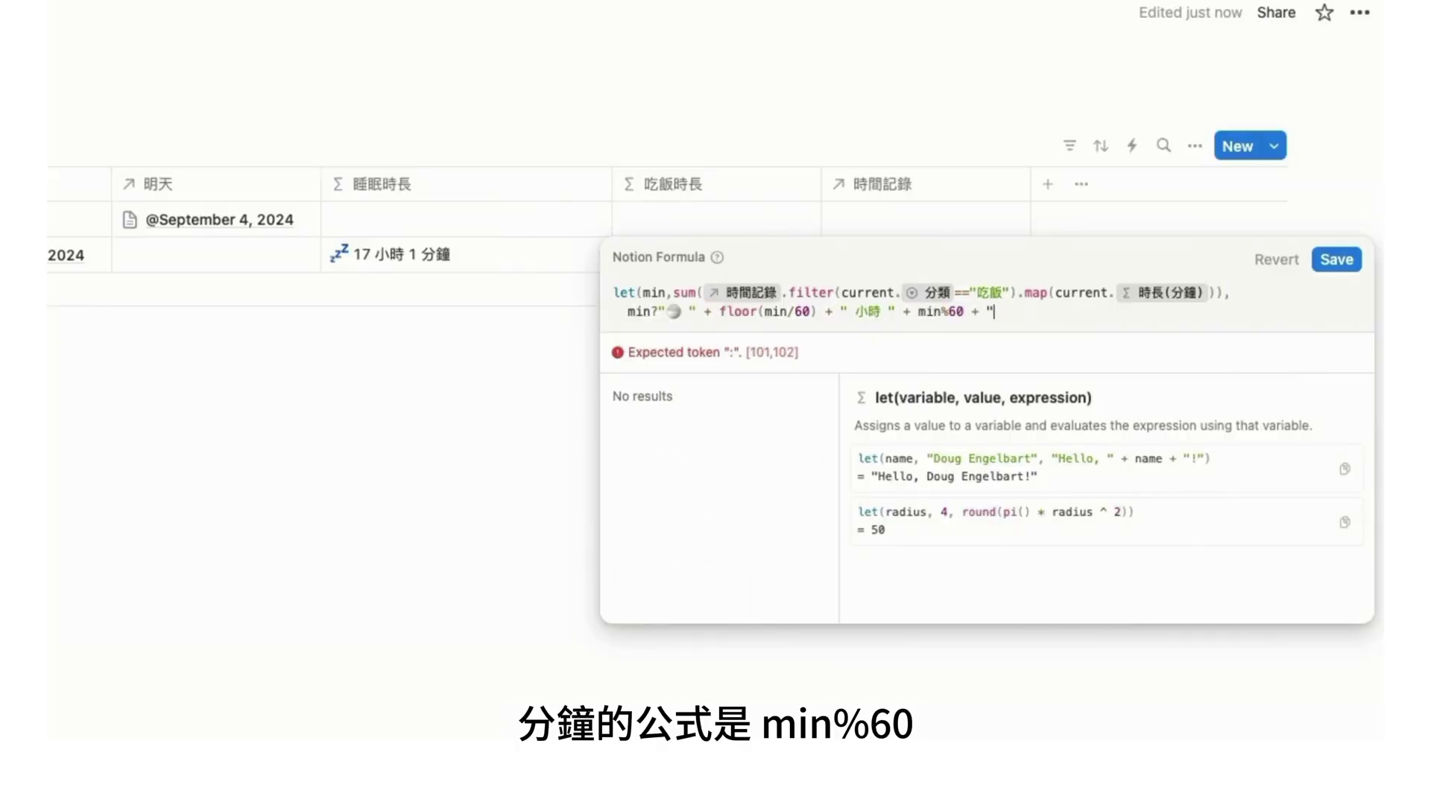
{"action": "key", "text": "ctrl+space"}
{"action": "type", "text": "分鐘"}
{"action": "key", "text": "ctrl+space"}
{"action": "type", "text": "\" "}
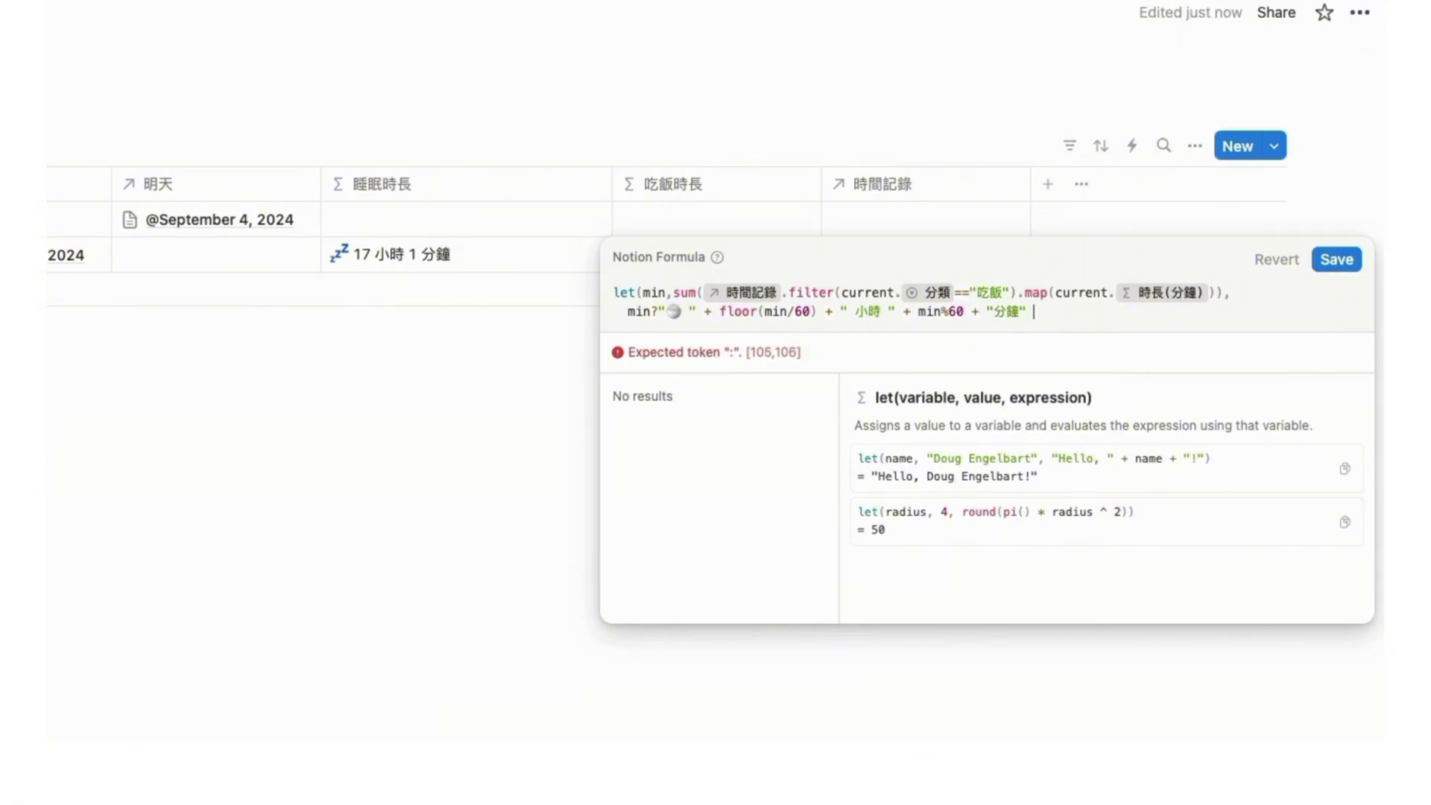
{"action": "type", "text": ": \"\" "}
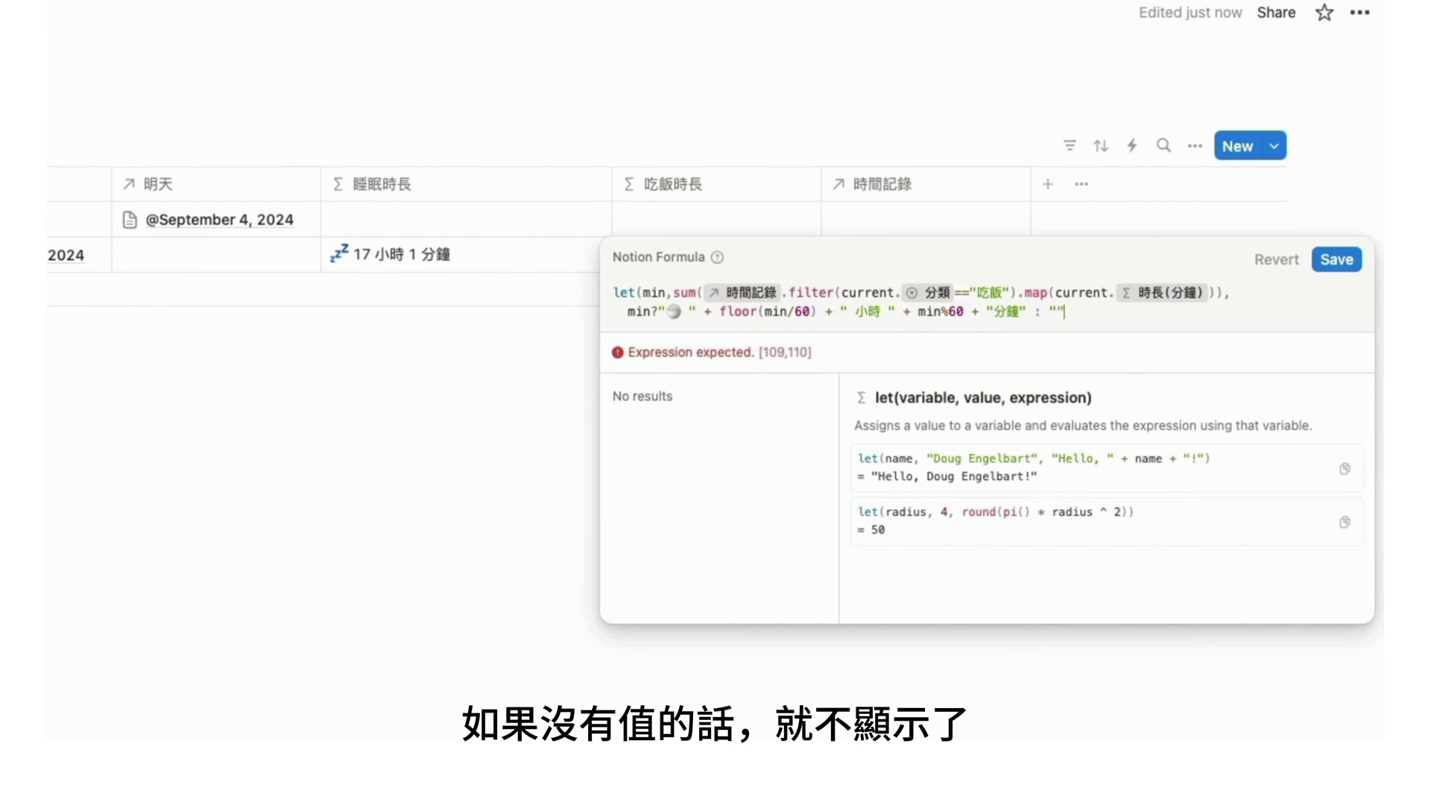
{"action": "type", "text": ")"}
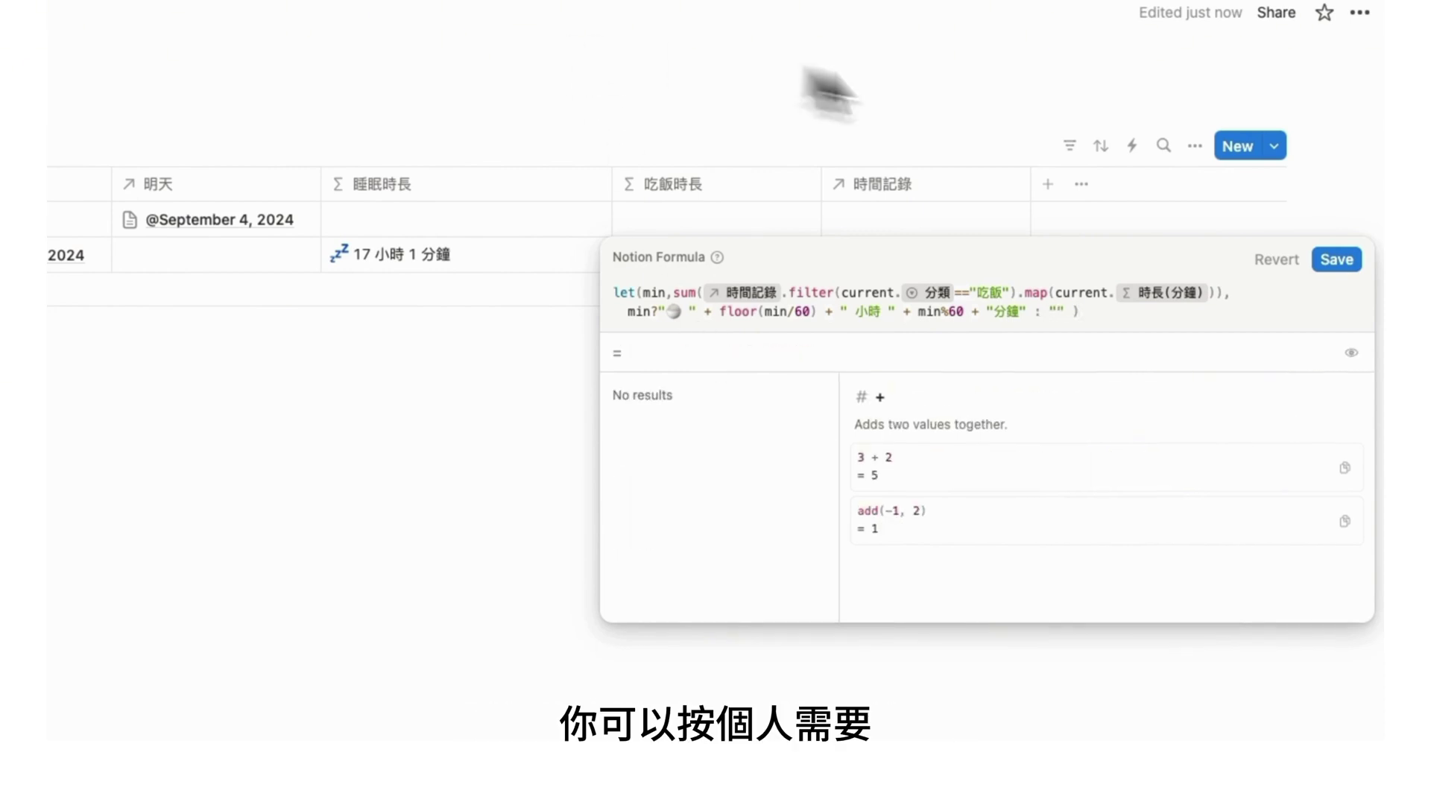
{"action": "left_click", "coordinate": [1349, 268]}
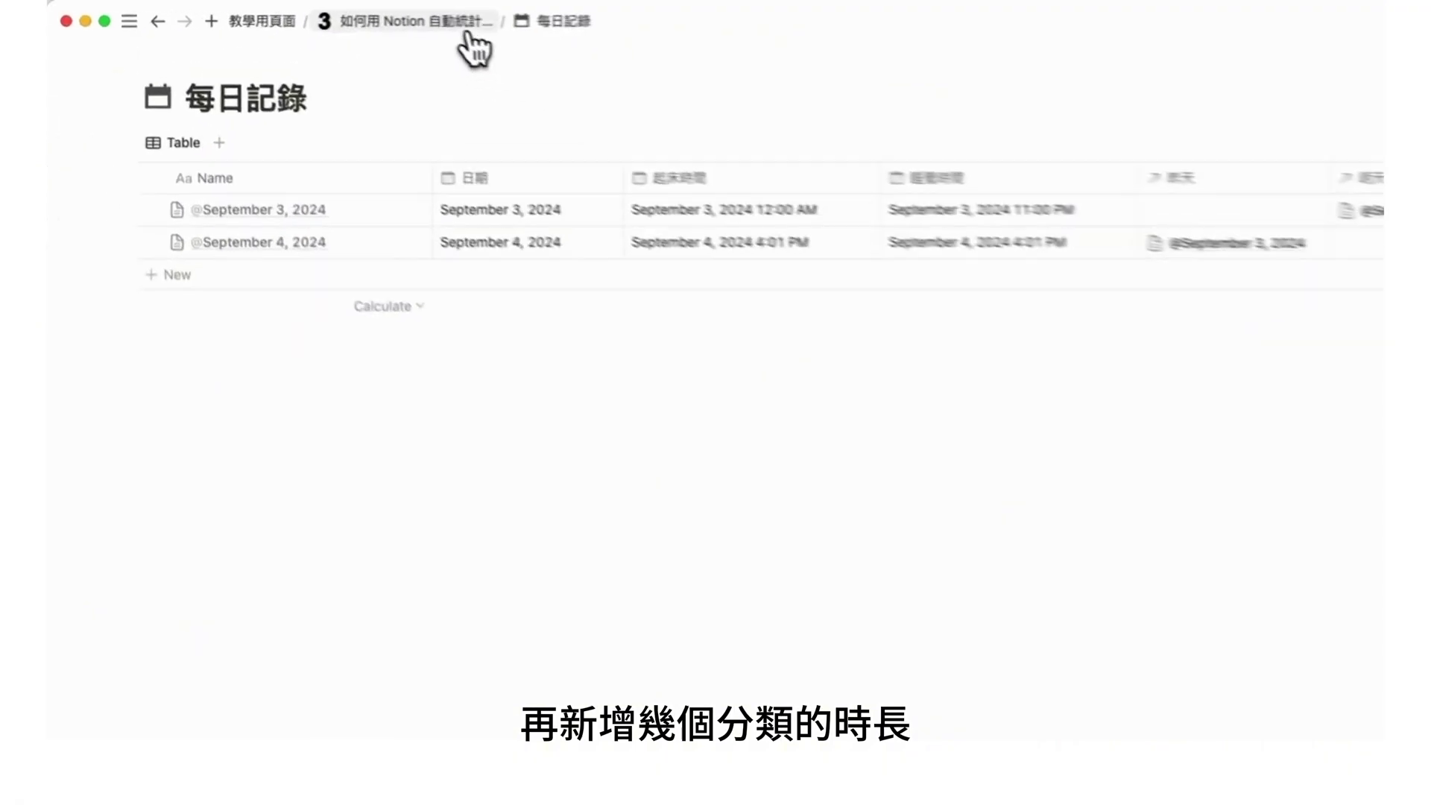
Go to the 時間管理 page and insert a Button block named 吃飯計時 with the rice bowl emoji above the table.
{"action": "left_click", "coordinate": [467, 33]}
{"action": "left_click", "coordinate": [796, 318]}
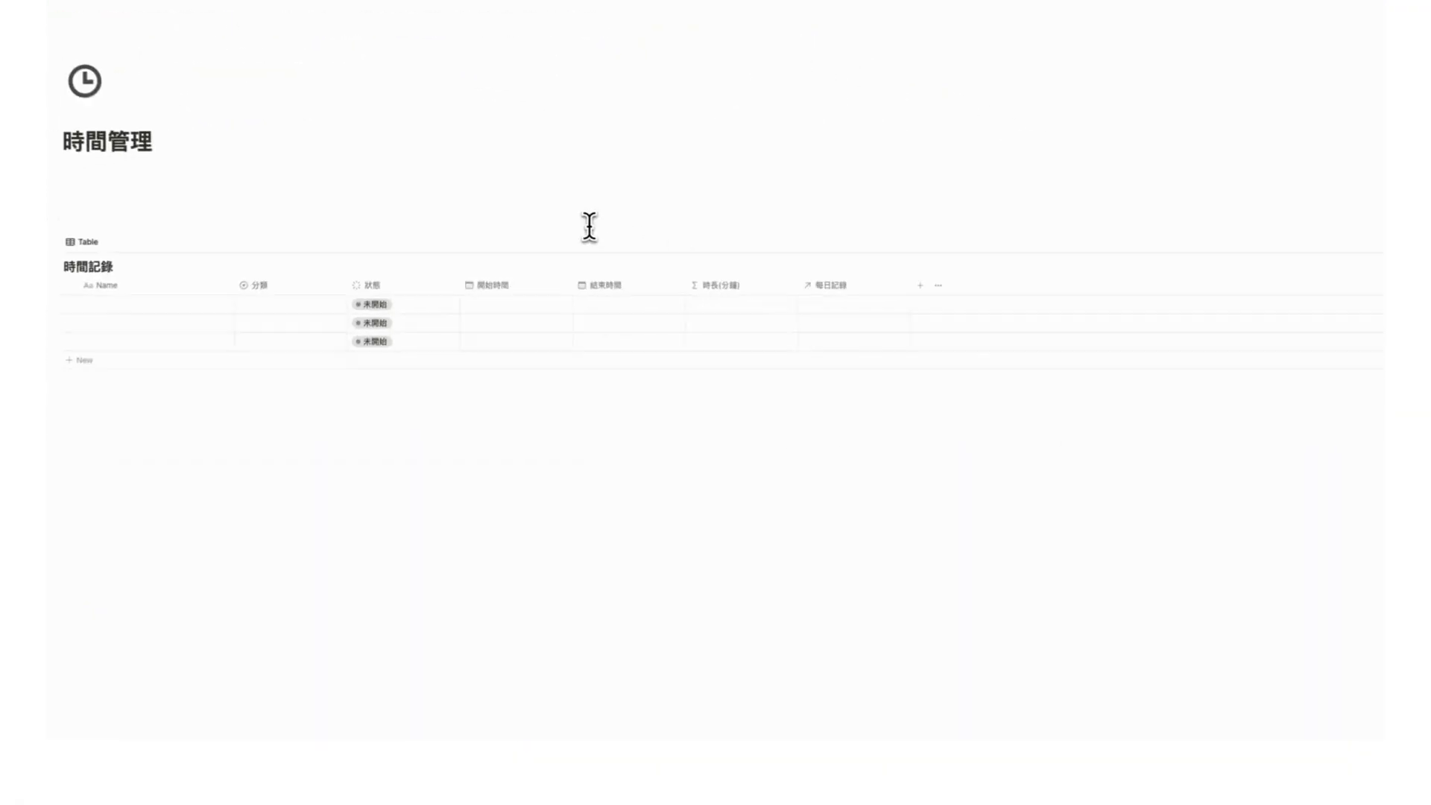
{"action": "type", "text": "/button"}
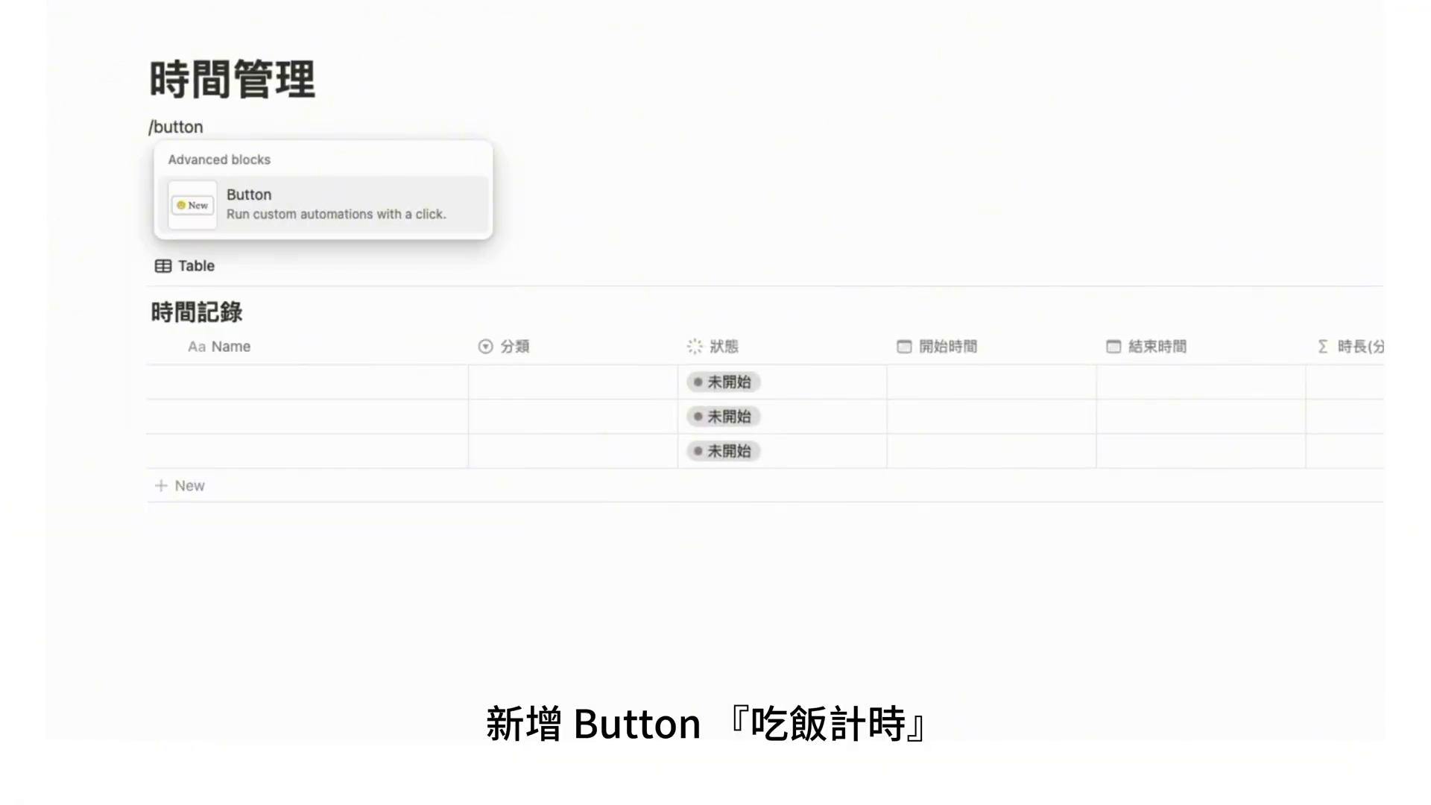
{"action": "key", "text": "Return"}
{"action": "type", "text": "吃飯計時"}
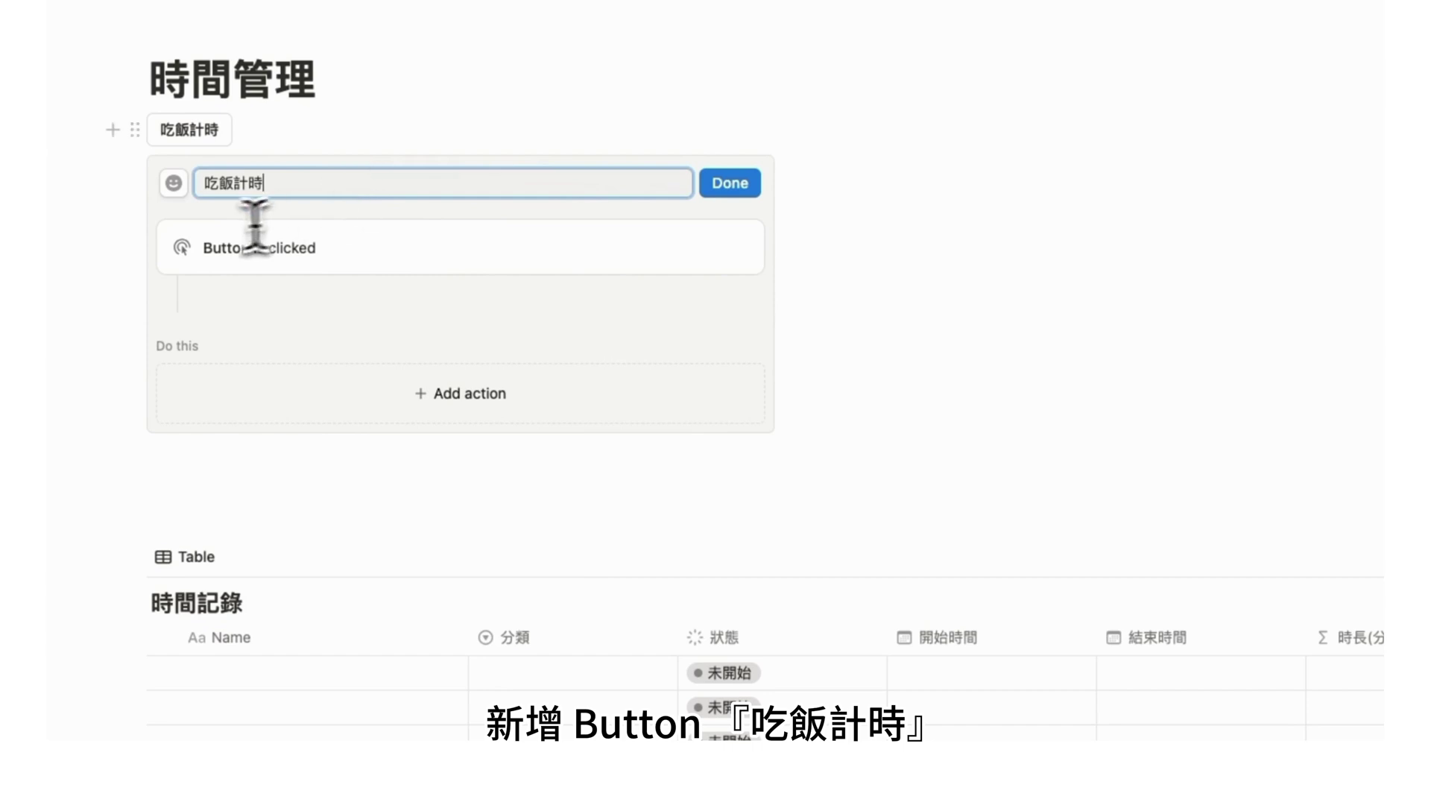
{"action": "left_click", "coordinate": [174, 183]}
{"action": "left_click", "coordinate": [134, 93]}
{"action": "left_click", "coordinate": [117, 348]}
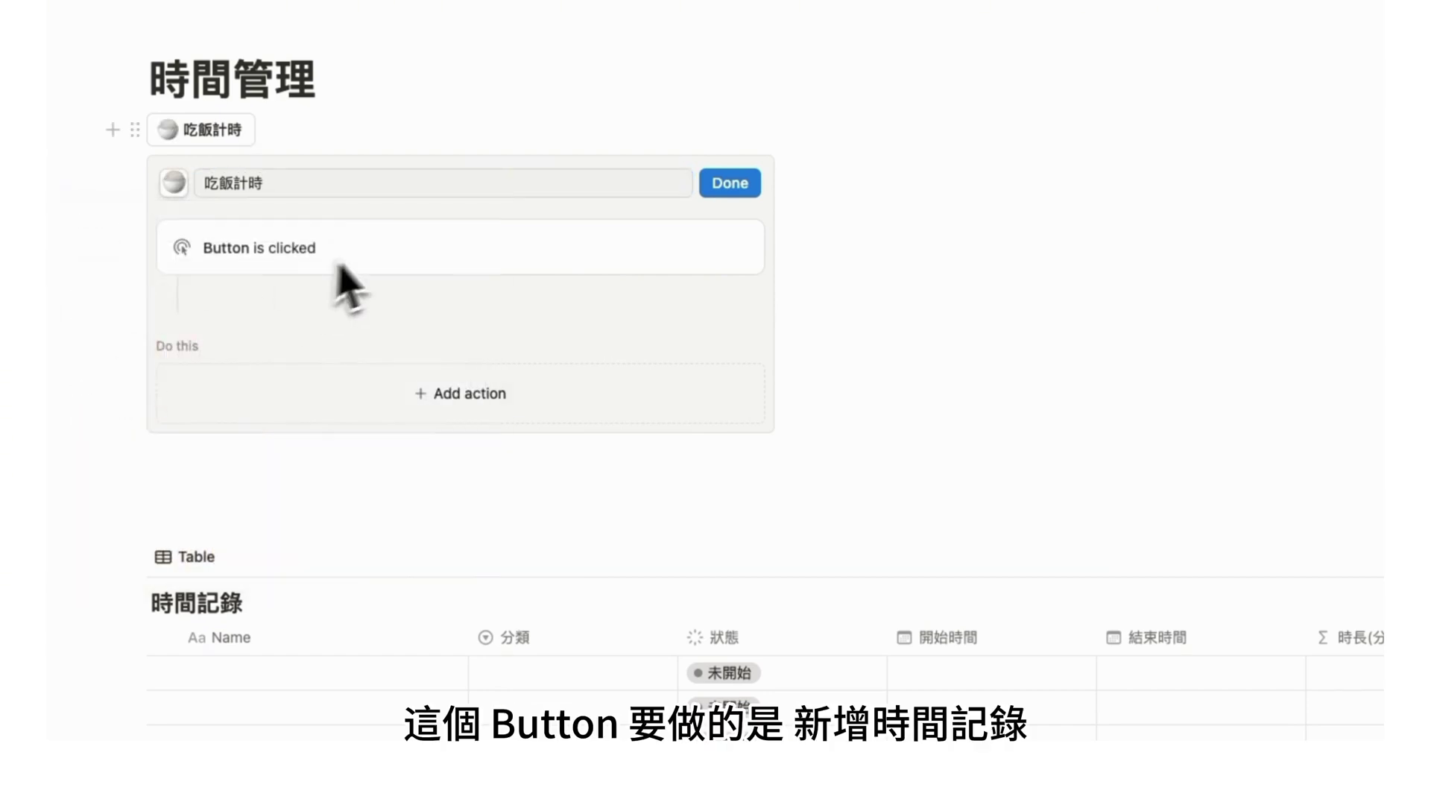
{"action": "left_click", "coordinate": [472, 416]}
{"action": "left_click", "coordinate": [344, 521]}
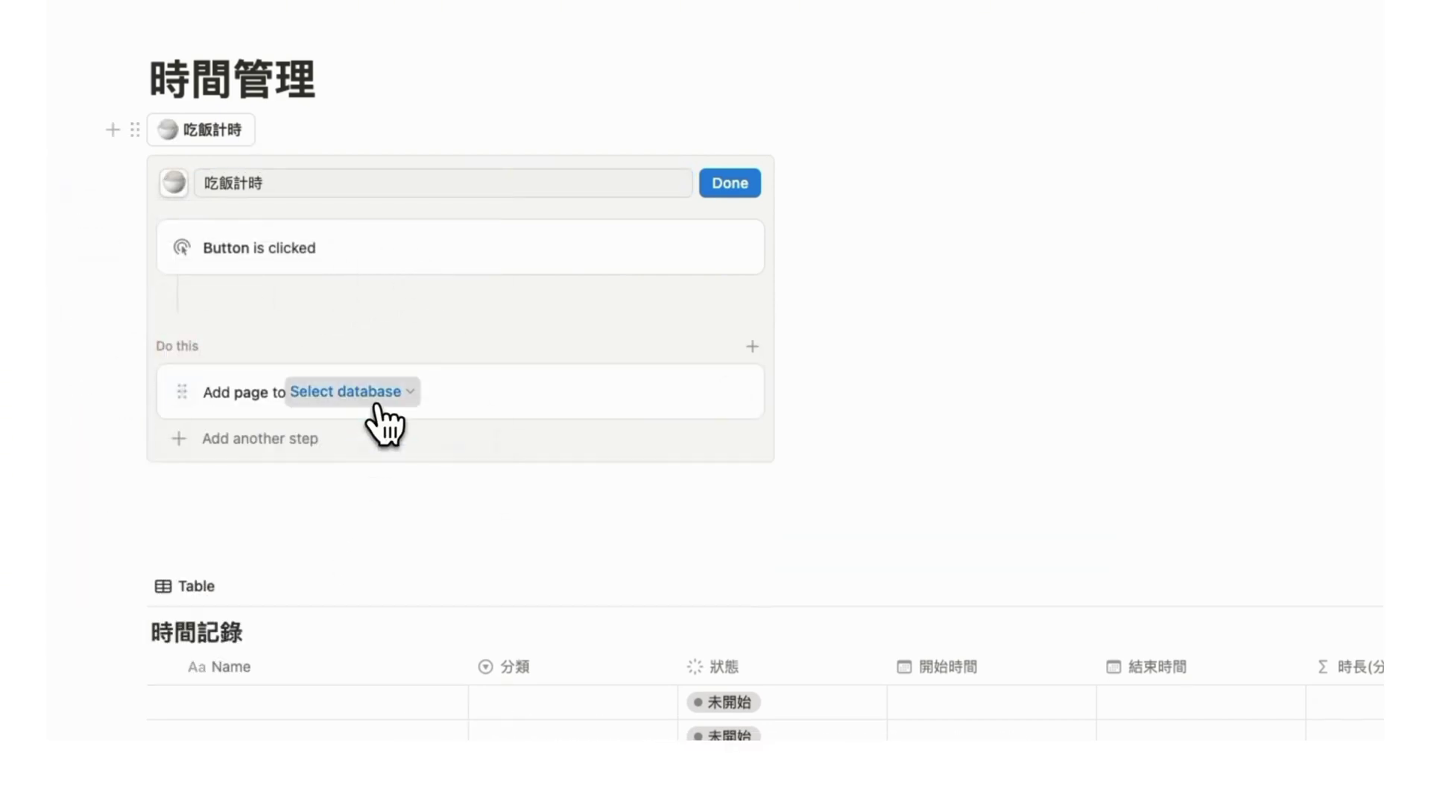
{"action": "left_click", "coordinate": [377, 407]}
{"action": "left_click", "coordinate": [373, 507]}
{"action": "left_click", "coordinate": [224, 434]}
{"action": "scroll", "coordinate": [216, 492], "scroll_direction": "down", "scroll_amount": 3}
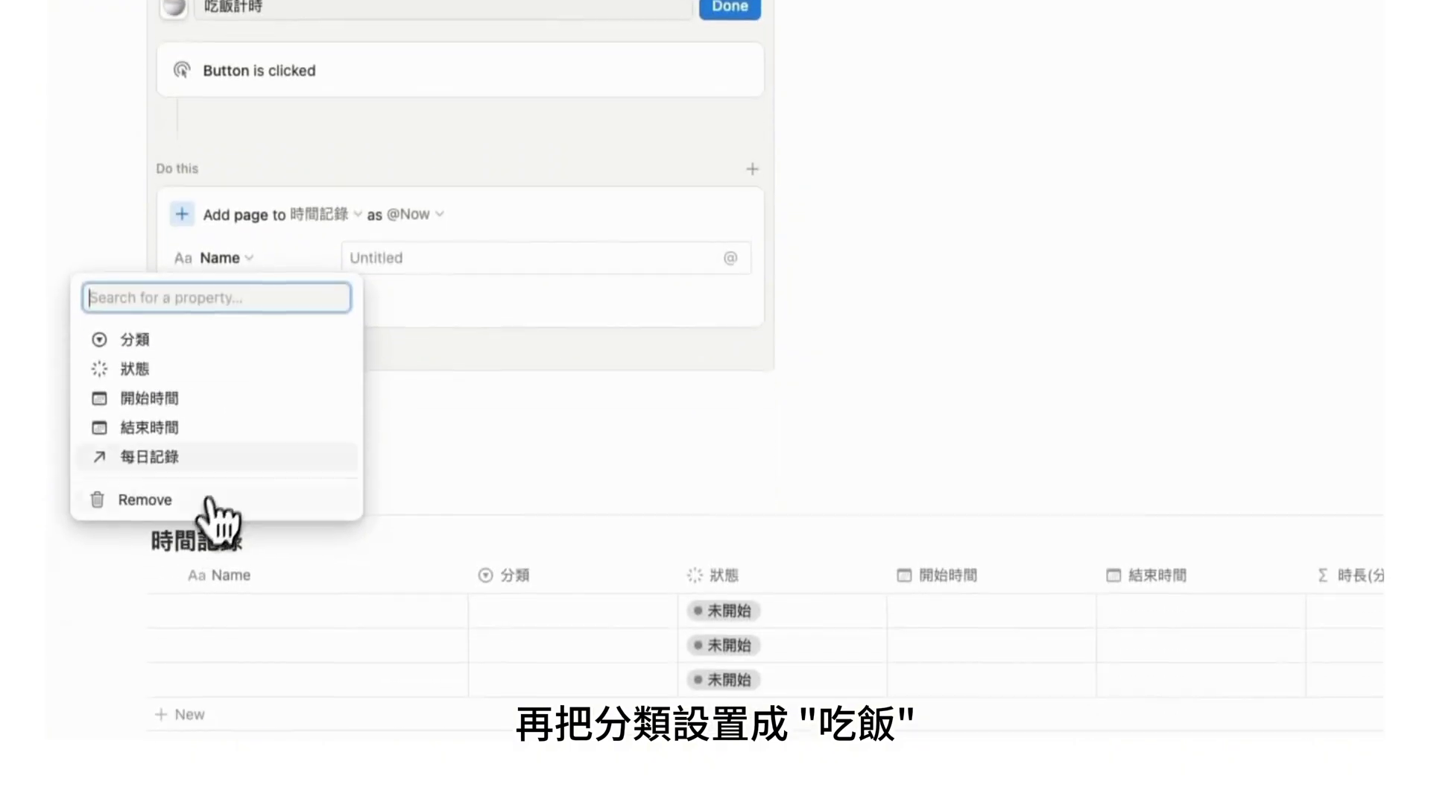
{"action": "left_click", "coordinate": [134, 339]}
{"action": "left_click", "coordinate": [447, 249]}
{"action": "left_click", "coordinate": [518, 359]}
{"action": "left_click", "coordinate": [311, 337]}
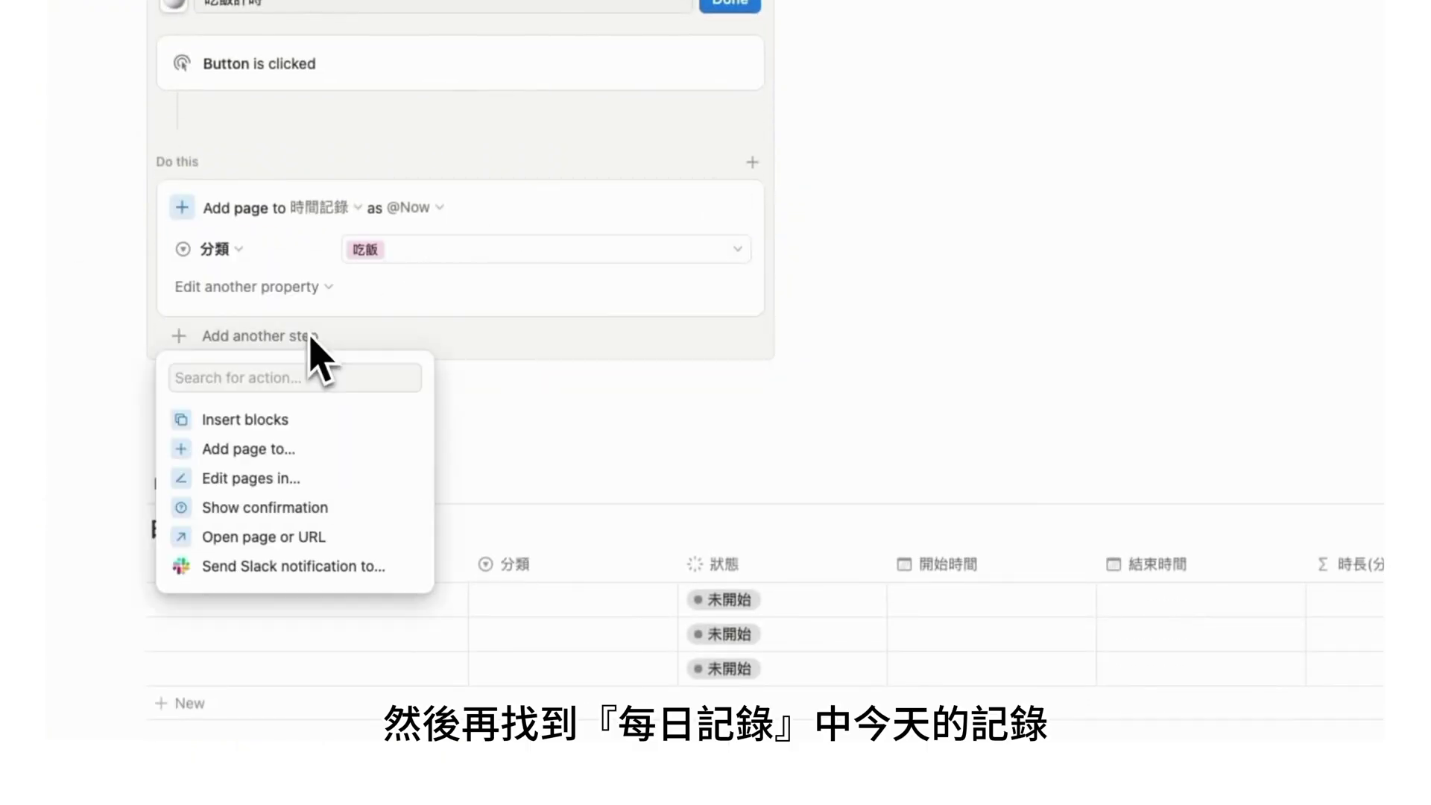
{"action": "left_click", "coordinate": [294, 477]}
{"action": "left_click", "coordinate": [337, 357]}
{"action": "left_click", "coordinate": [365, 619]}
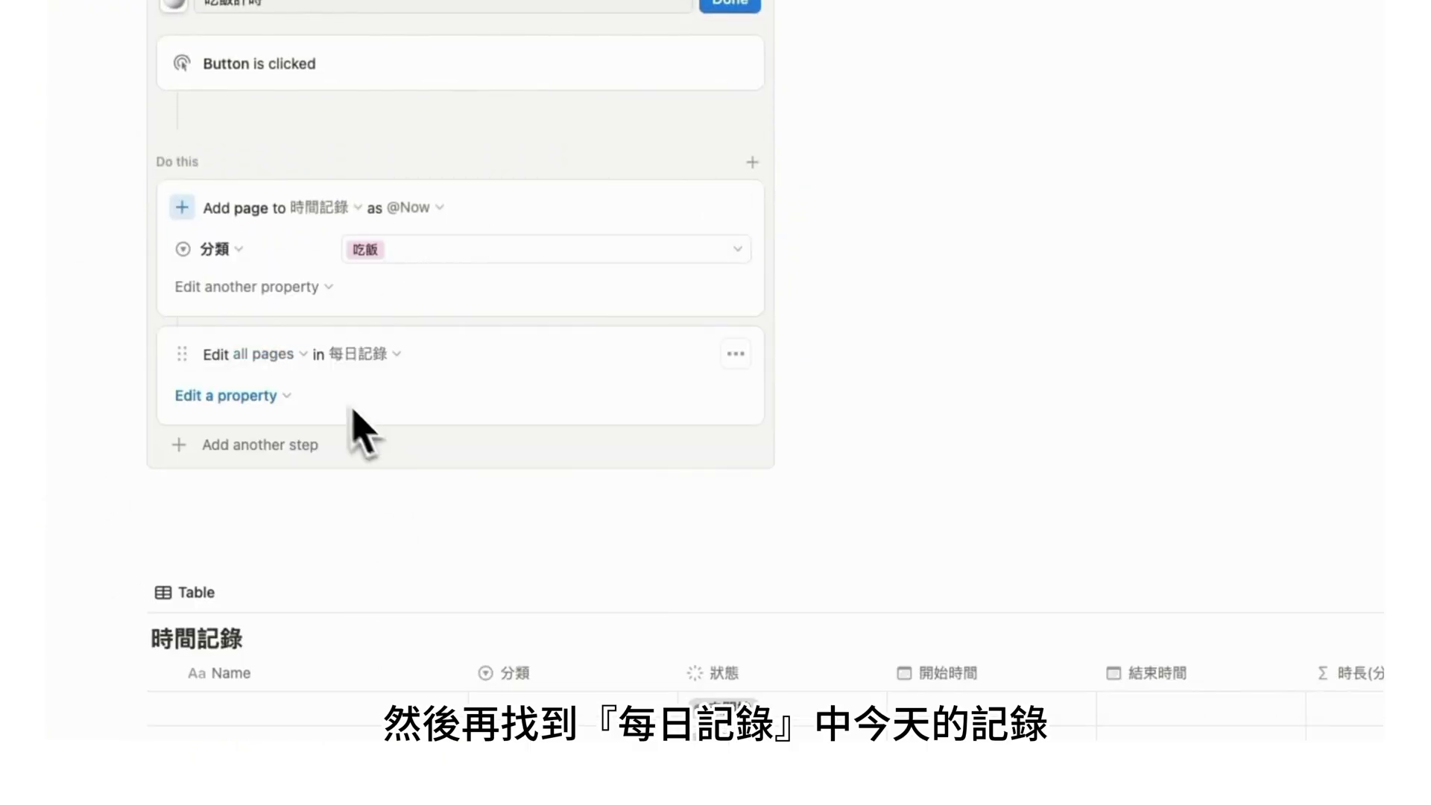
{"action": "left_click", "coordinate": [265, 353]}
{"action": "left_click", "coordinate": [306, 377]}
{"action": "type", "text": "@Today"}
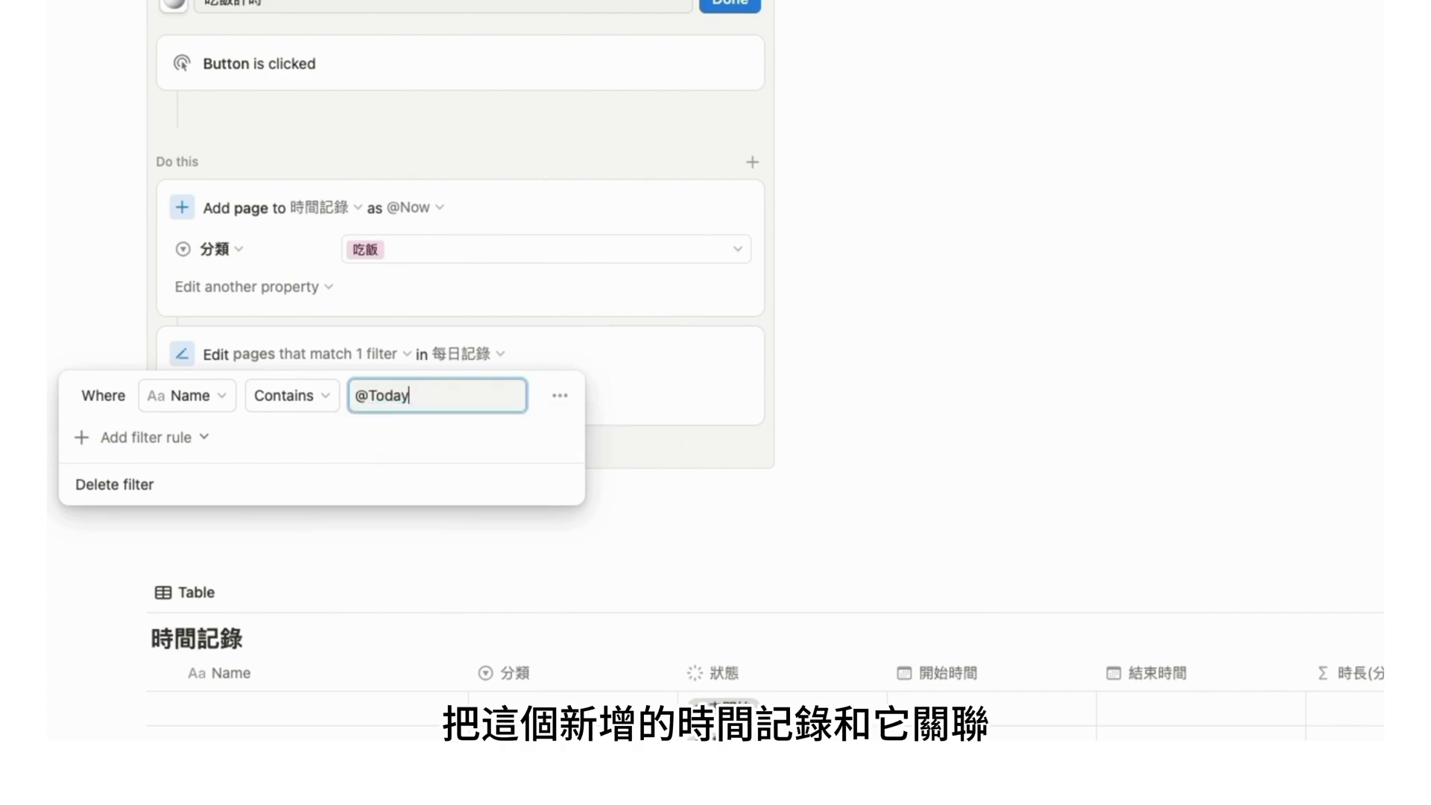
{"action": "key", "text": "Escape"}
Have the edit action add New page added to the 時間記錄 relation and finish the 吃飯計時 button.
{"action": "left_click", "coordinate": [269, 406]}
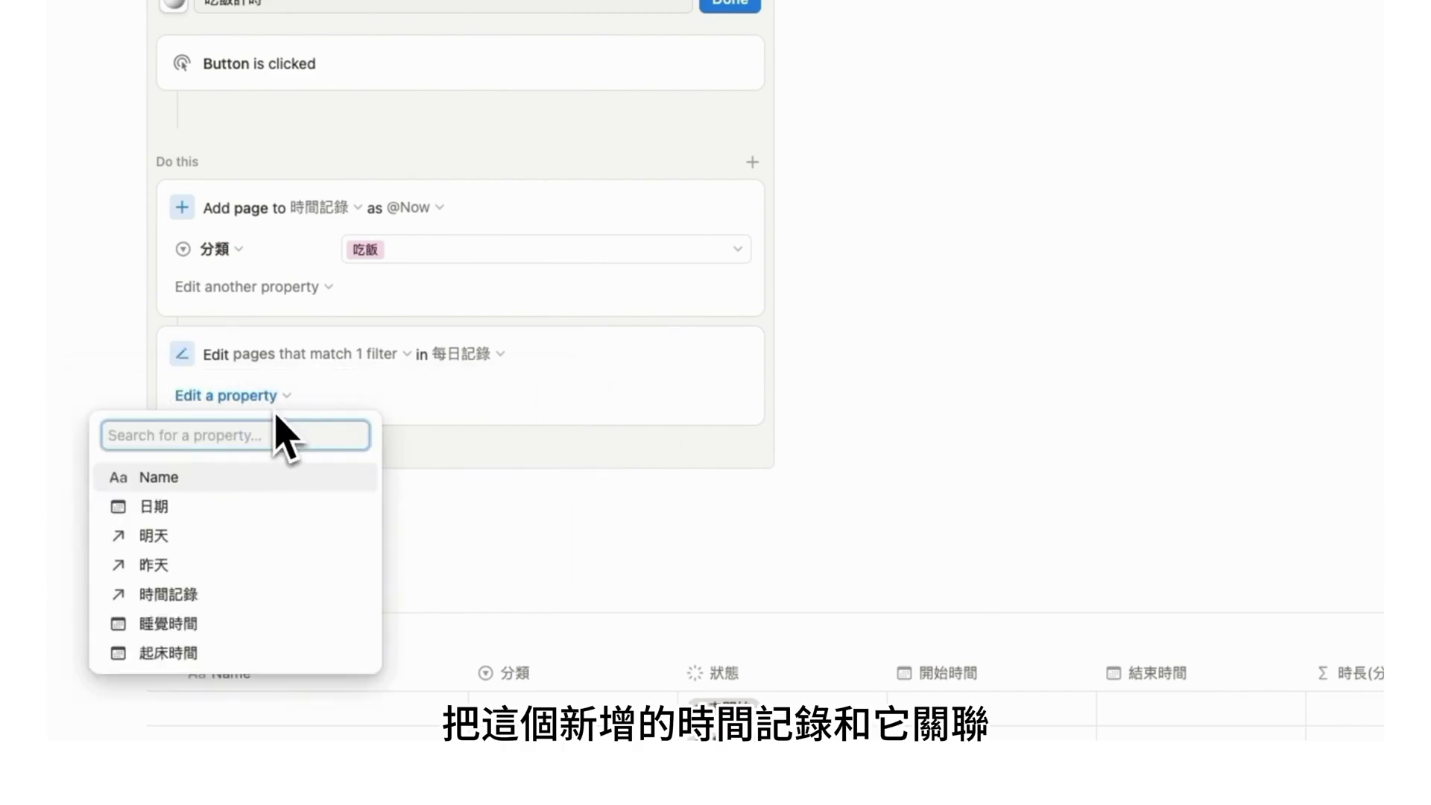
{"action": "left_click", "coordinate": [313, 596]}
{"action": "left_click", "coordinate": [410, 392]}
{"action": "left_click", "coordinate": [434, 458]}
{"action": "left_click", "coordinate": [559, 394]}
{"action": "left_click", "coordinate": [580, 515]}
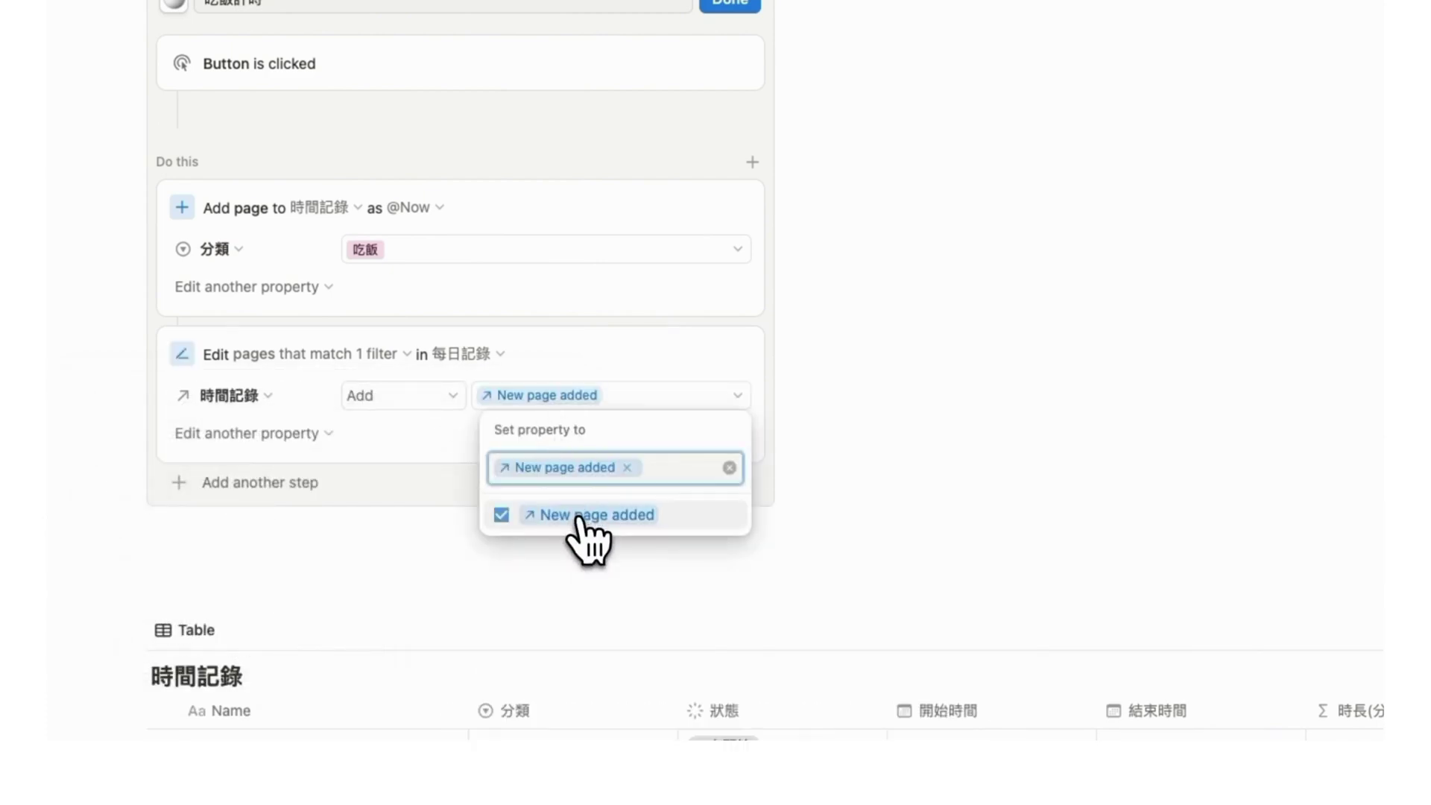
{"action": "left_click", "coordinate": [602, 340]}
{"action": "scroll", "coordinate": [604, 340], "scroll_direction": "up", "scroll_amount": 4}
{"action": "left_click", "coordinate": [730, 294]}
Insert a second Button block below 吃飯計時, named 停止計時, with the stopwatch emoji.
{"action": "left_click", "coordinate": [512, 306]}
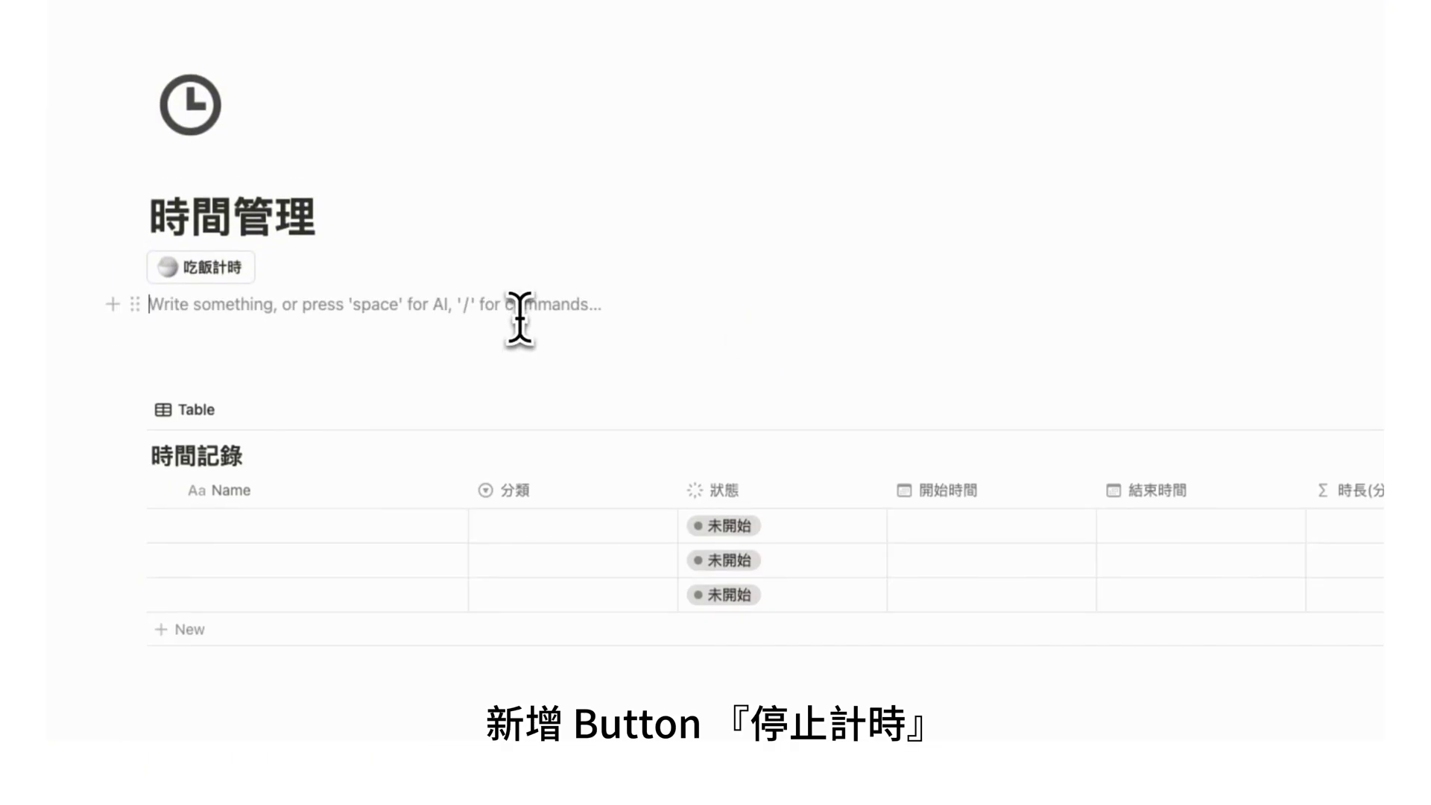
{"action": "type", "text": "/button"}
{"action": "left_click", "coordinate": [469, 394]}
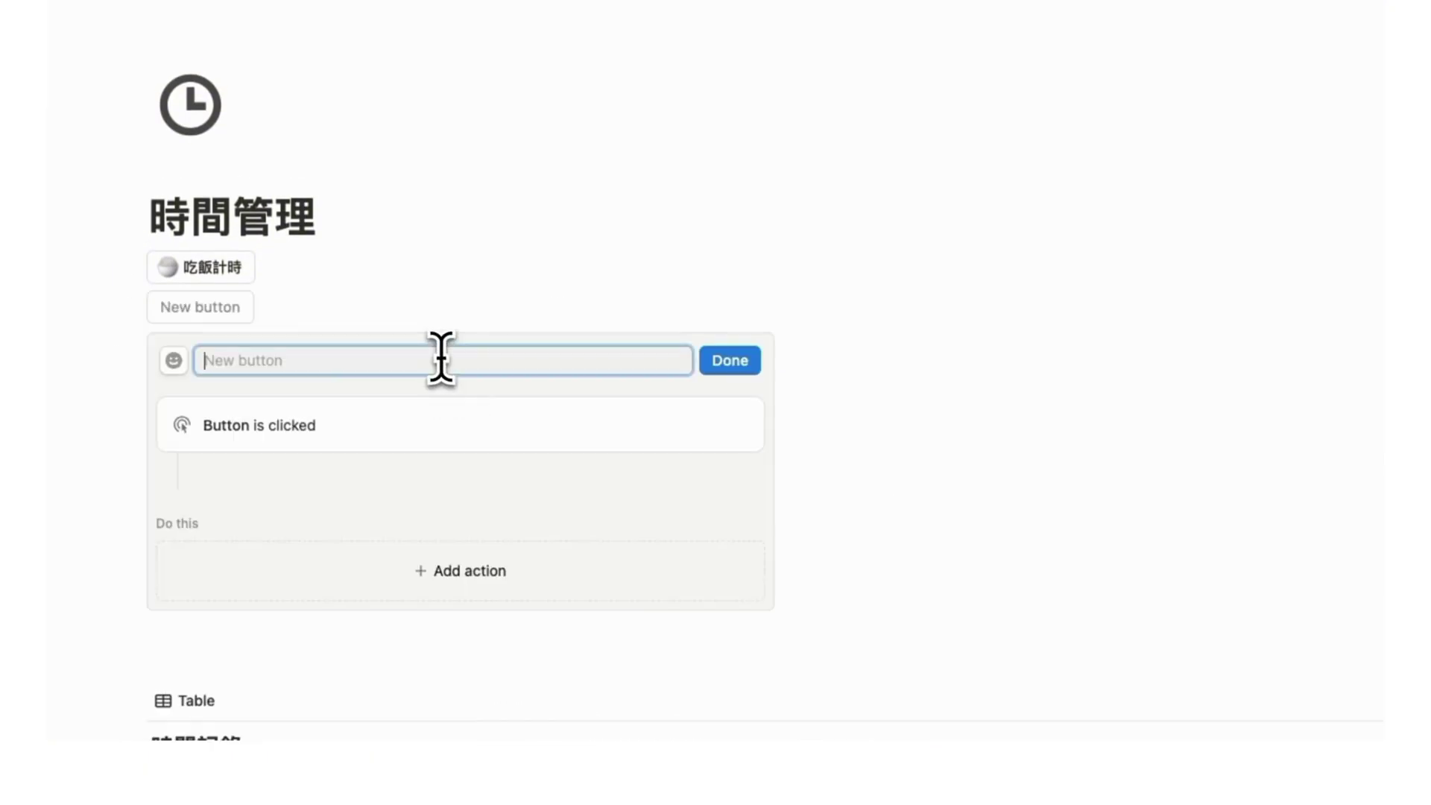
{"action": "type", "text": "停止ji'shi"}
{"action": "scroll", "coordinate": [275, 372], "scroll_direction": "down", "scroll_amount": 3}
{"action": "left_click", "coordinate": [173, 114]}
{"action": "left_click", "coordinate": [138, 150]}
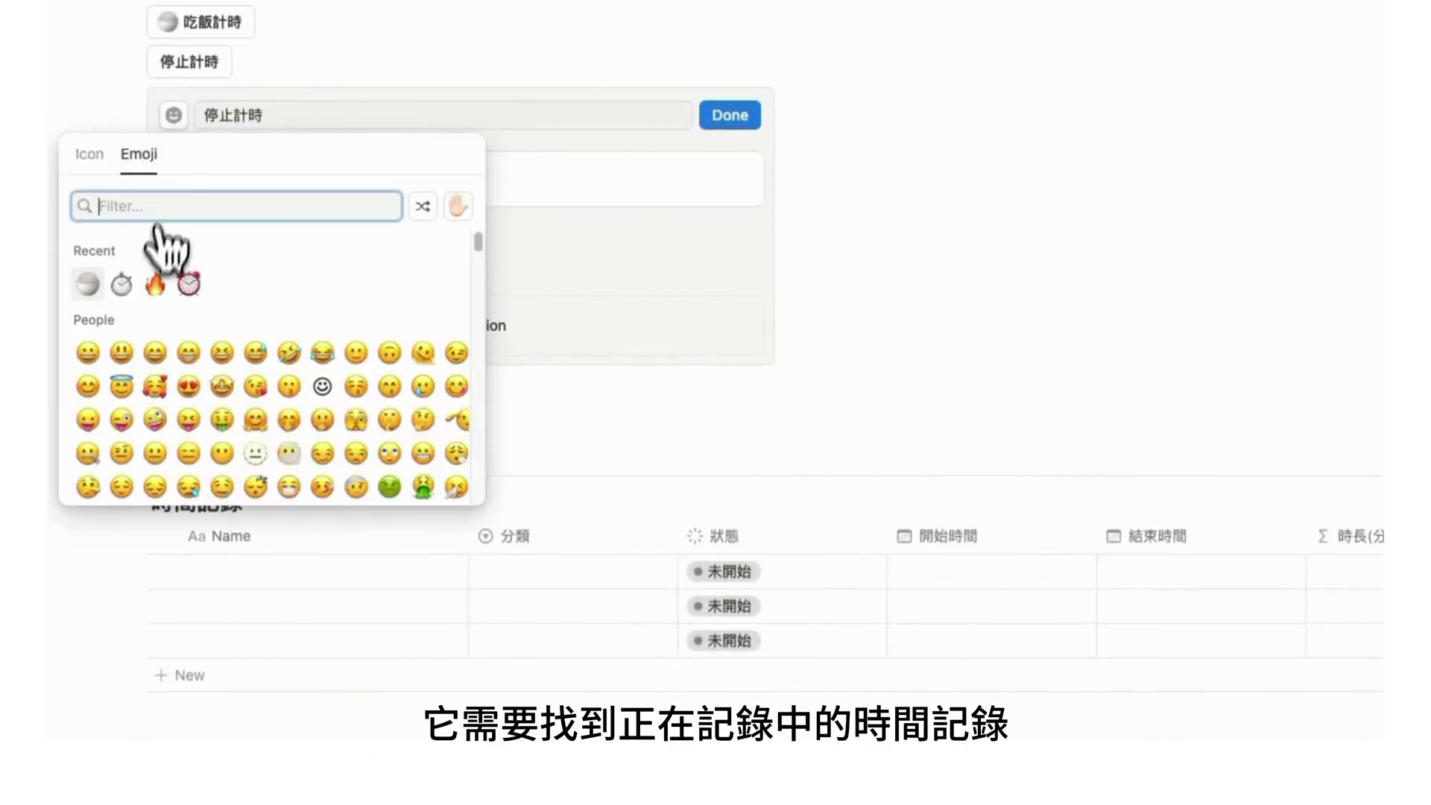
{"action": "left_click", "coordinate": [150, 281]}
Give 停止計時 an Edit pages action for 時間記錄, filtered to records whose 狀態 is 記錄中.
{"action": "left_click", "coordinate": [467, 341]}
{"action": "left_click", "coordinate": [298, 483]}
{"action": "left_click", "coordinate": [358, 323]}
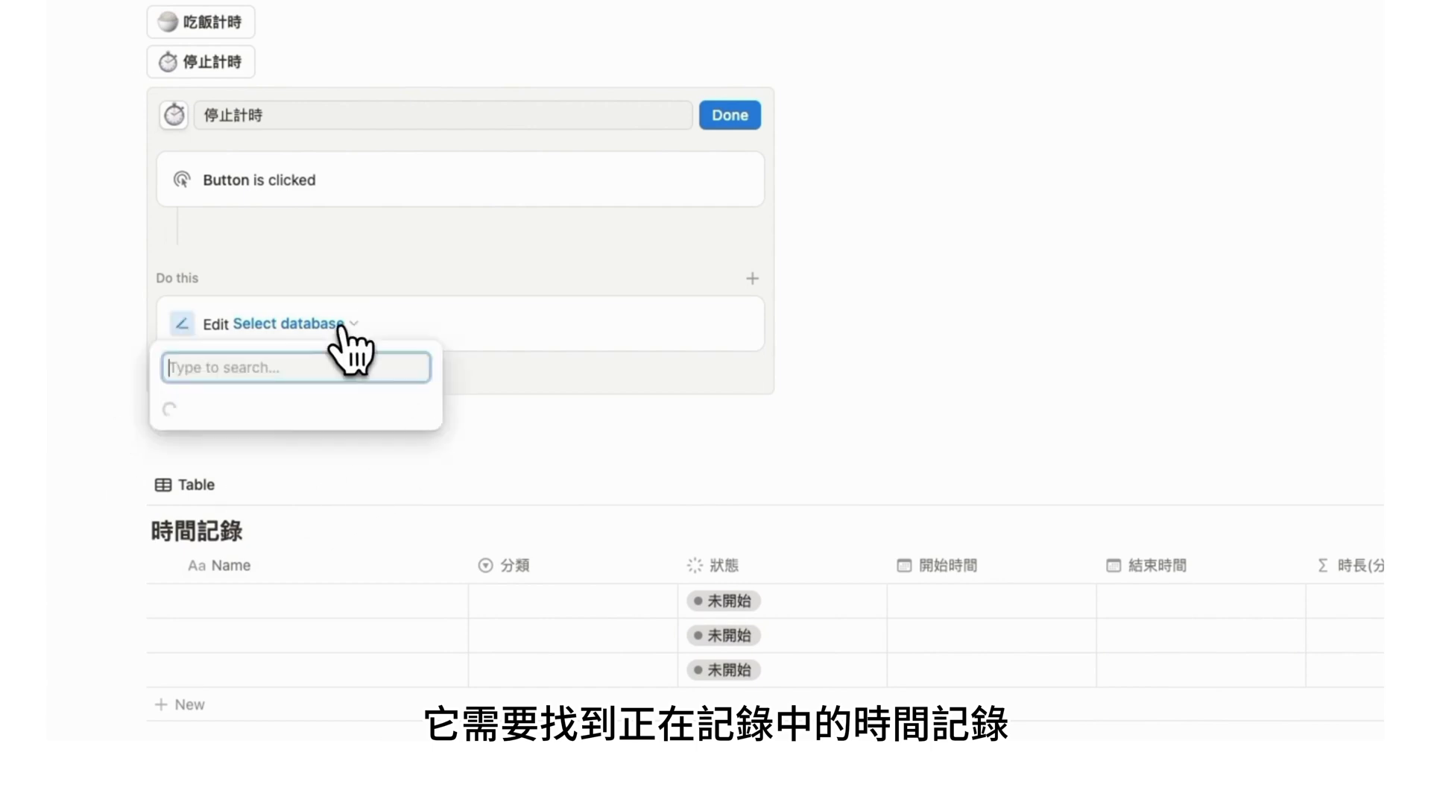
{"action": "left_click", "coordinate": [364, 441]}
{"action": "left_click", "coordinate": [304, 330]}
{"action": "left_click", "coordinate": [187, 365]}
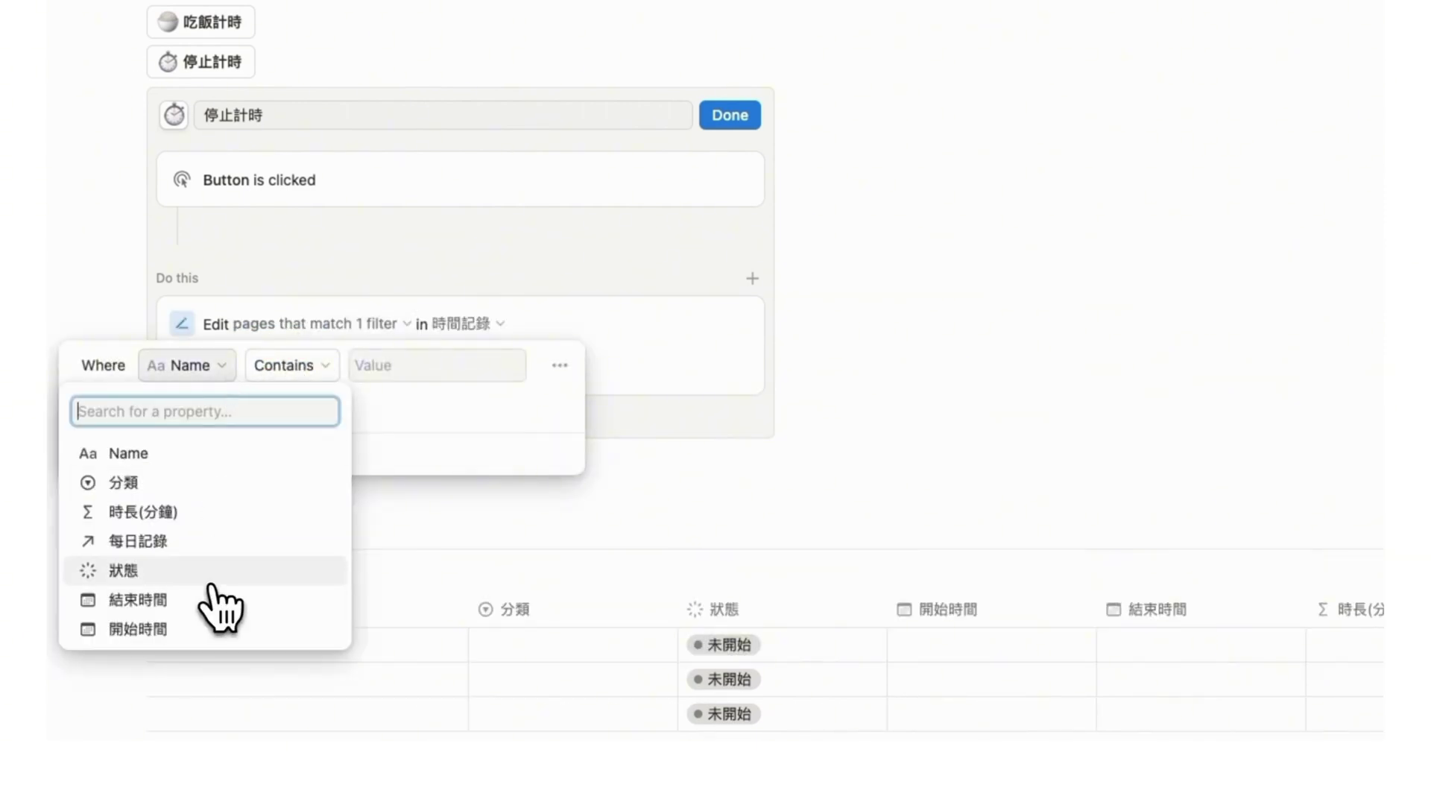
{"action": "left_click", "coordinate": [201, 573]}
{"action": "left_click", "coordinate": [351, 365]}
{"action": "left_click", "coordinate": [320, 490]}
{"action": "left_click", "coordinate": [585, 398]}
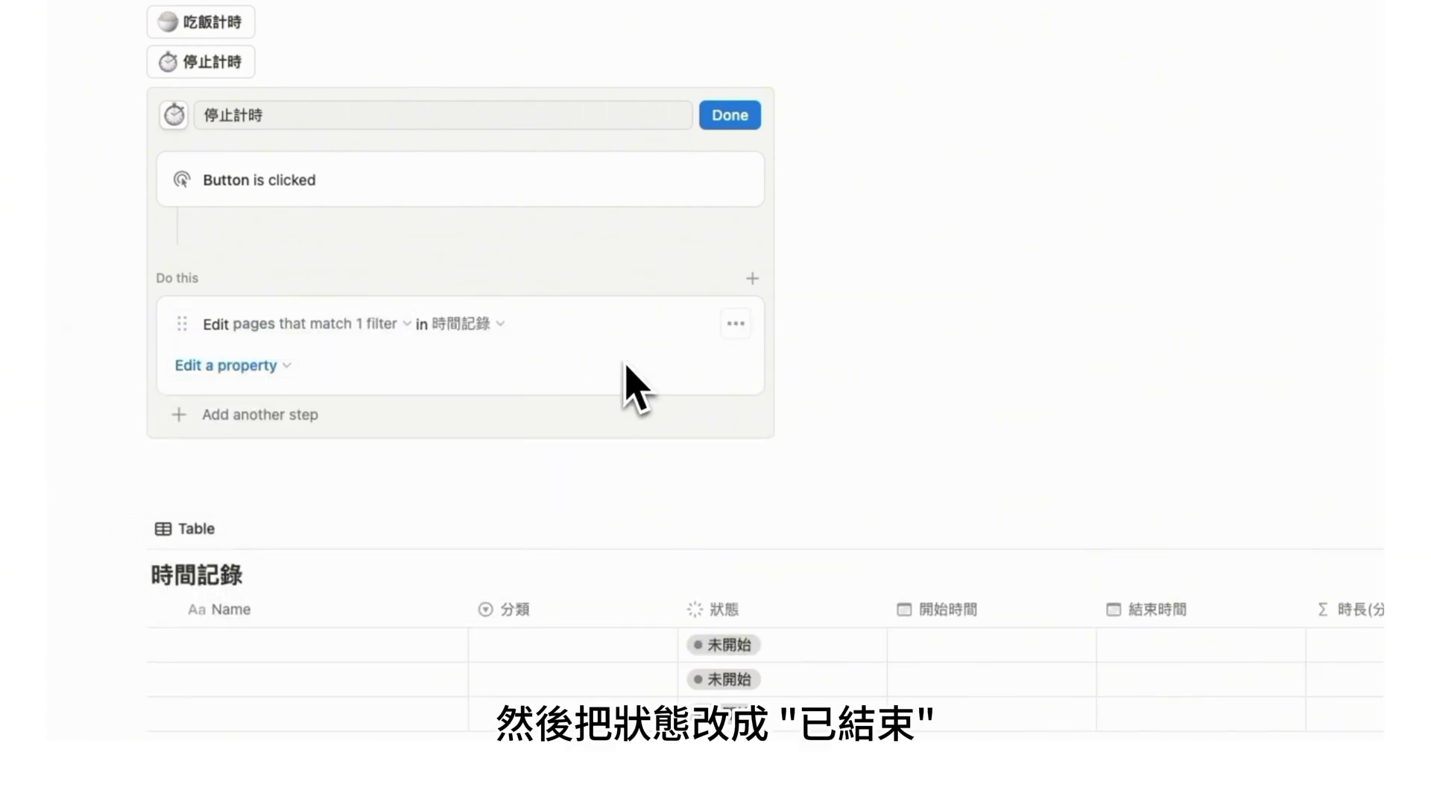
Make the 停止計時 action set 狀態 to 已結束 and 結束時間 to Time triggered.
{"action": "left_click", "coordinate": [284, 374]}
{"action": "left_click", "coordinate": [223, 503]}
{"action": "left_click", "coordinate": [533, 635]}
{"action": "left_click", "coordinate": [322, 395]}
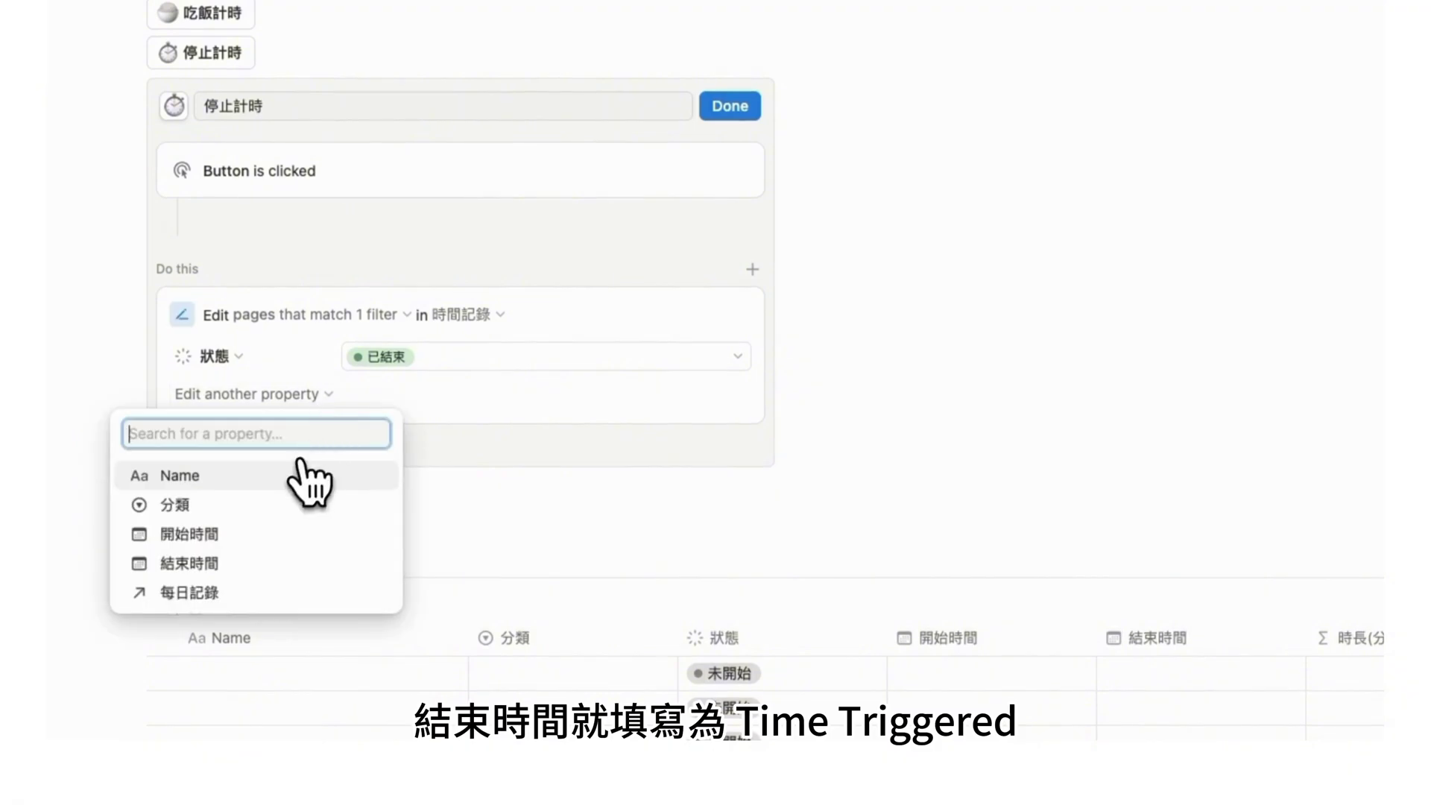
{"action": "left_click", "coordinate": [190, 563]}
{"action": "left_click", "coordinate": [447, 393]}
{"action": "left_click", "coordinate": [523, 464]}
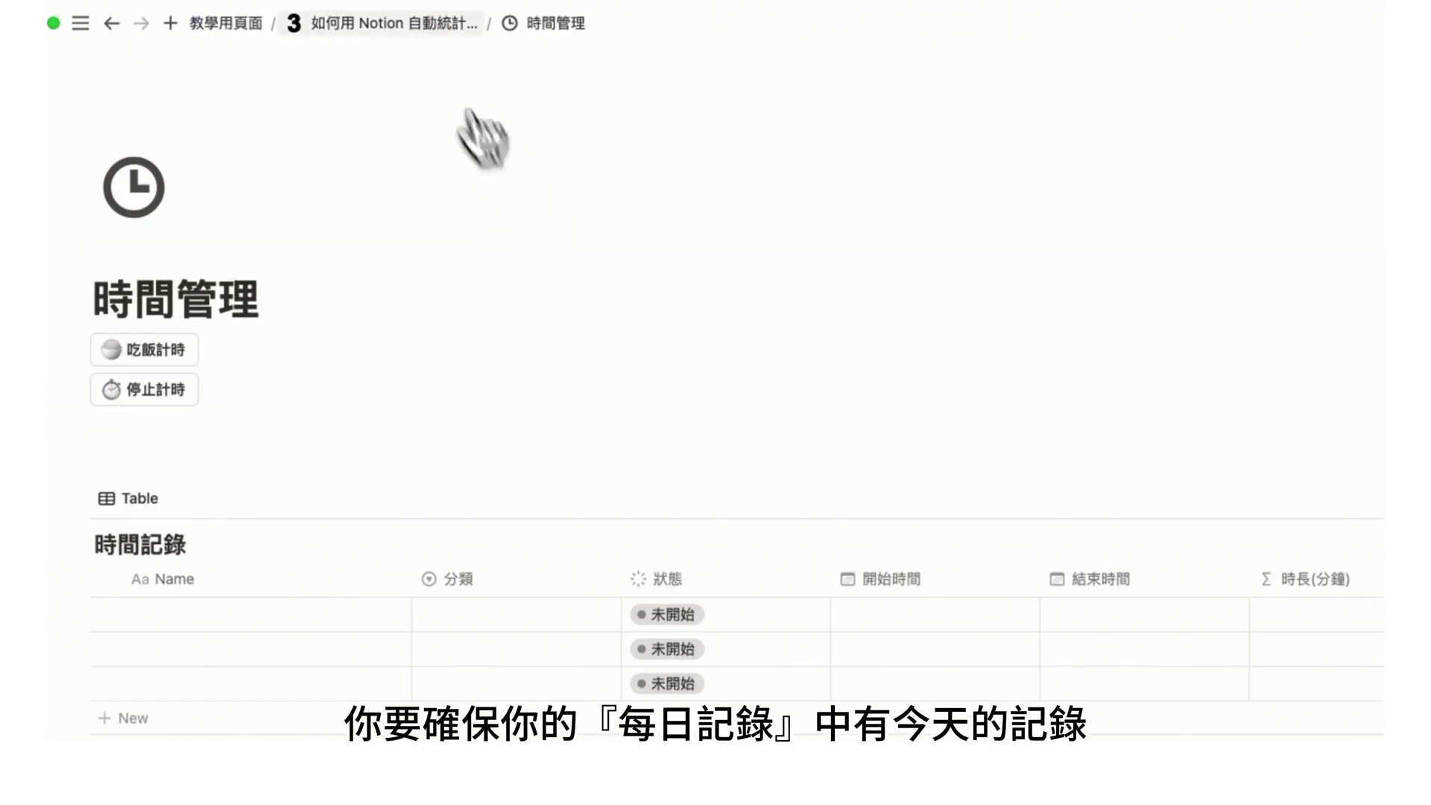
Add a new record for today to the 每日記錄 database and close its page.
{"action": "left_click", "coordinate": [416, 23]}
{"action": "left_click", "coordinate": [1025, 416]}
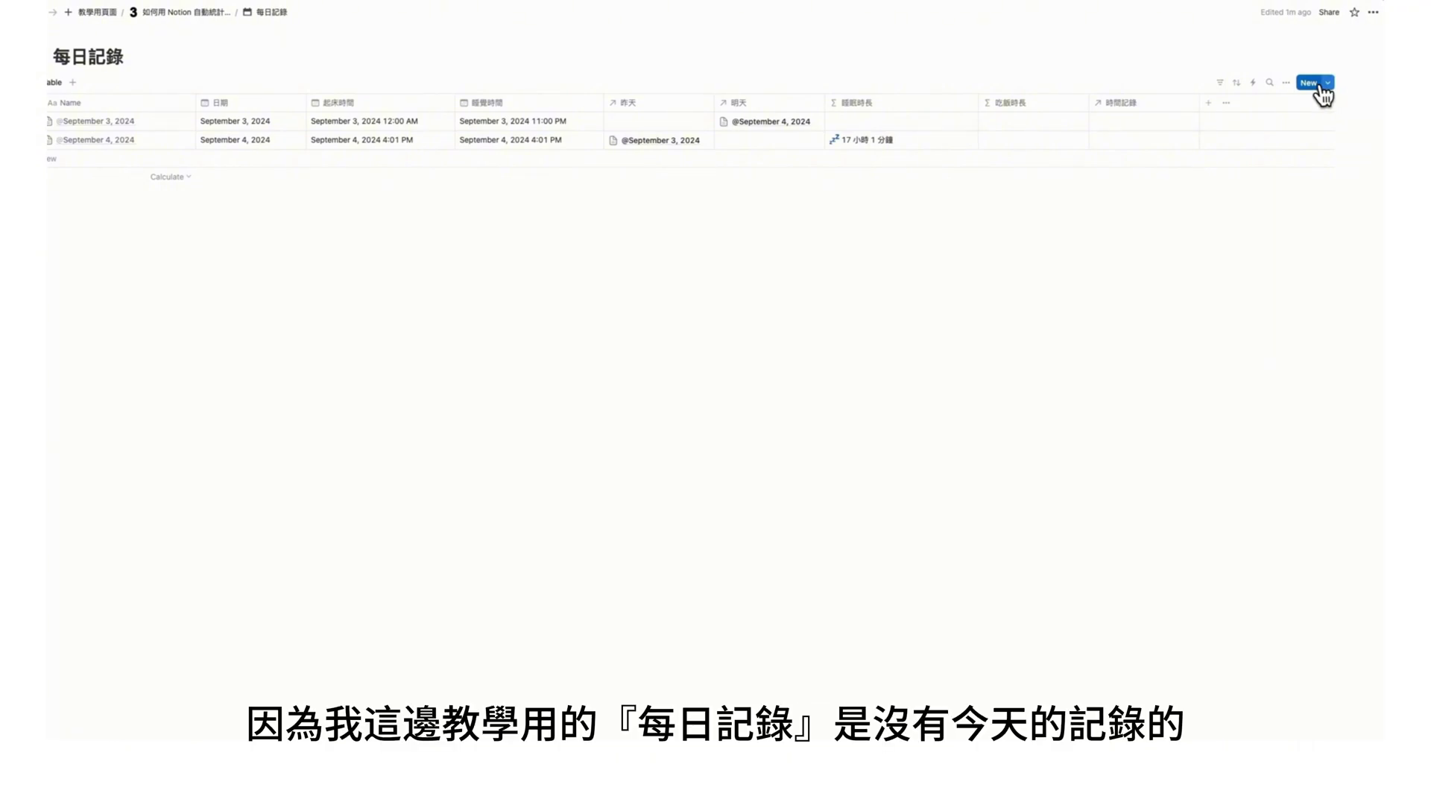
{"action": "left_click", "coordinate": [1313, 83]}
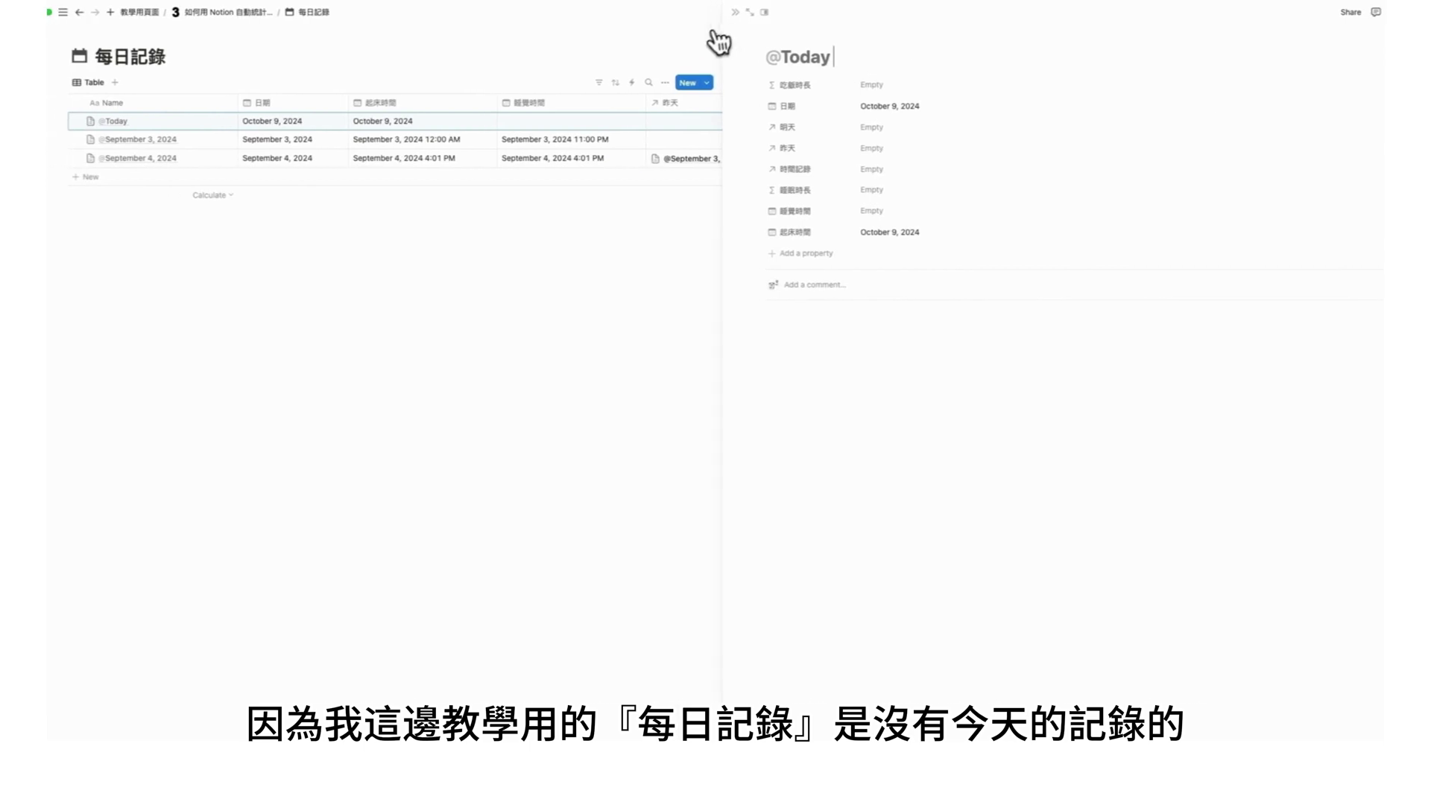
{"action": "left_click", "coordinate": [675, 38]}
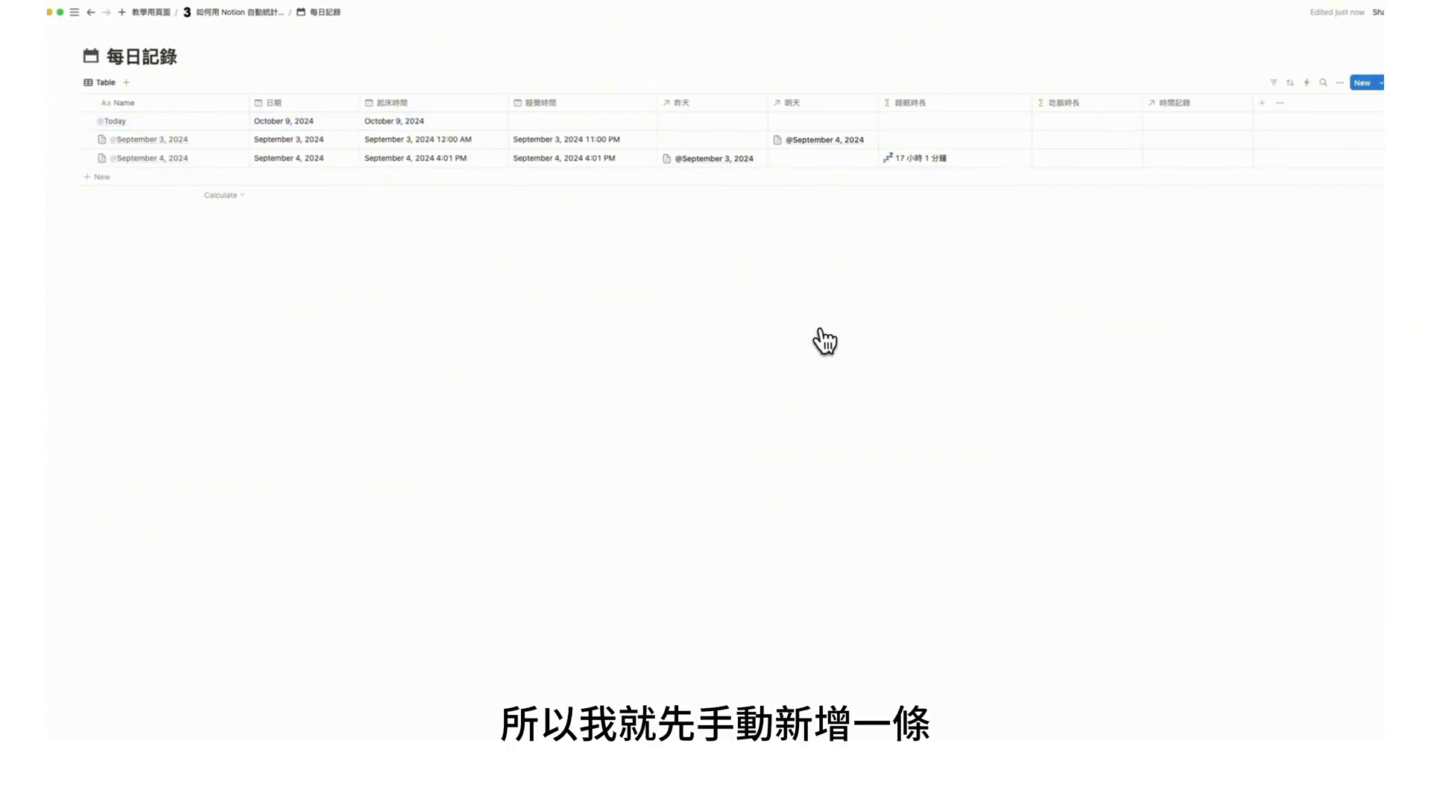
Delete the three blank records from 時間記錄 on the 時間管理 page and test-run 吃飯計時 and 停止計時.
{"action": "left_click", "coordinate": [257, 13]}
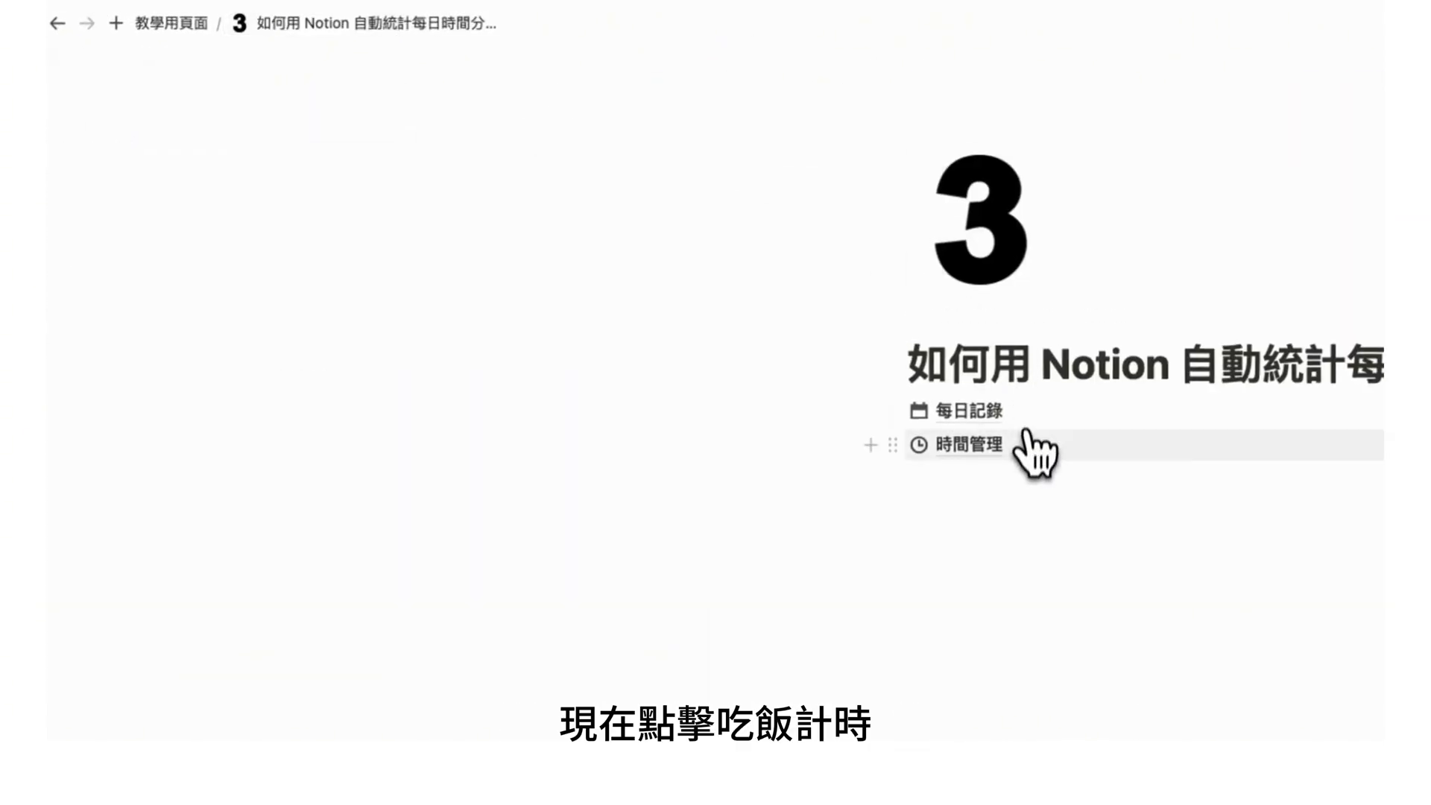
{"action": "left_click", "coordinate": [607, 227]}
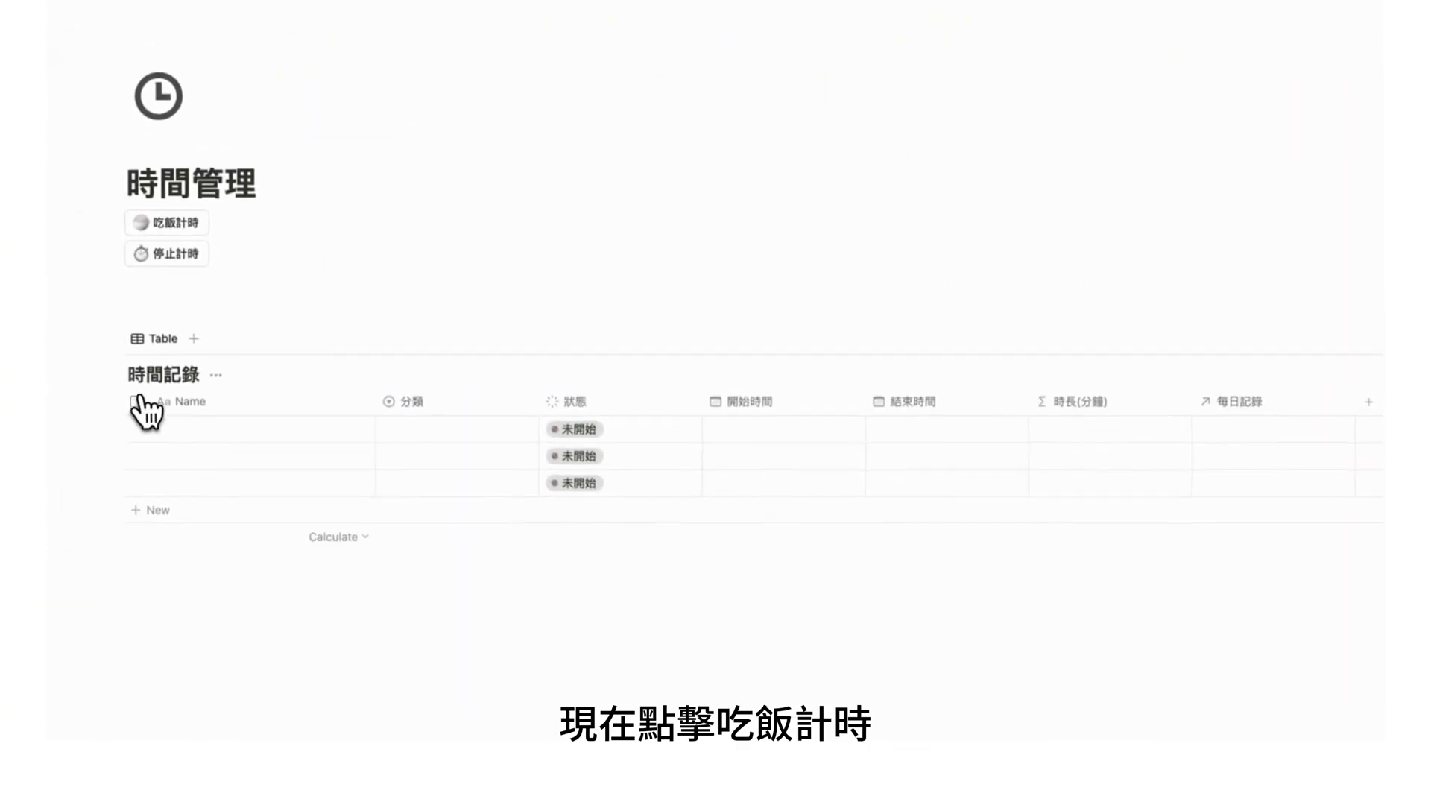
{"action": "left_click", "coordinate": [137, 402]}
{"action": "key", "text": "Delete"}
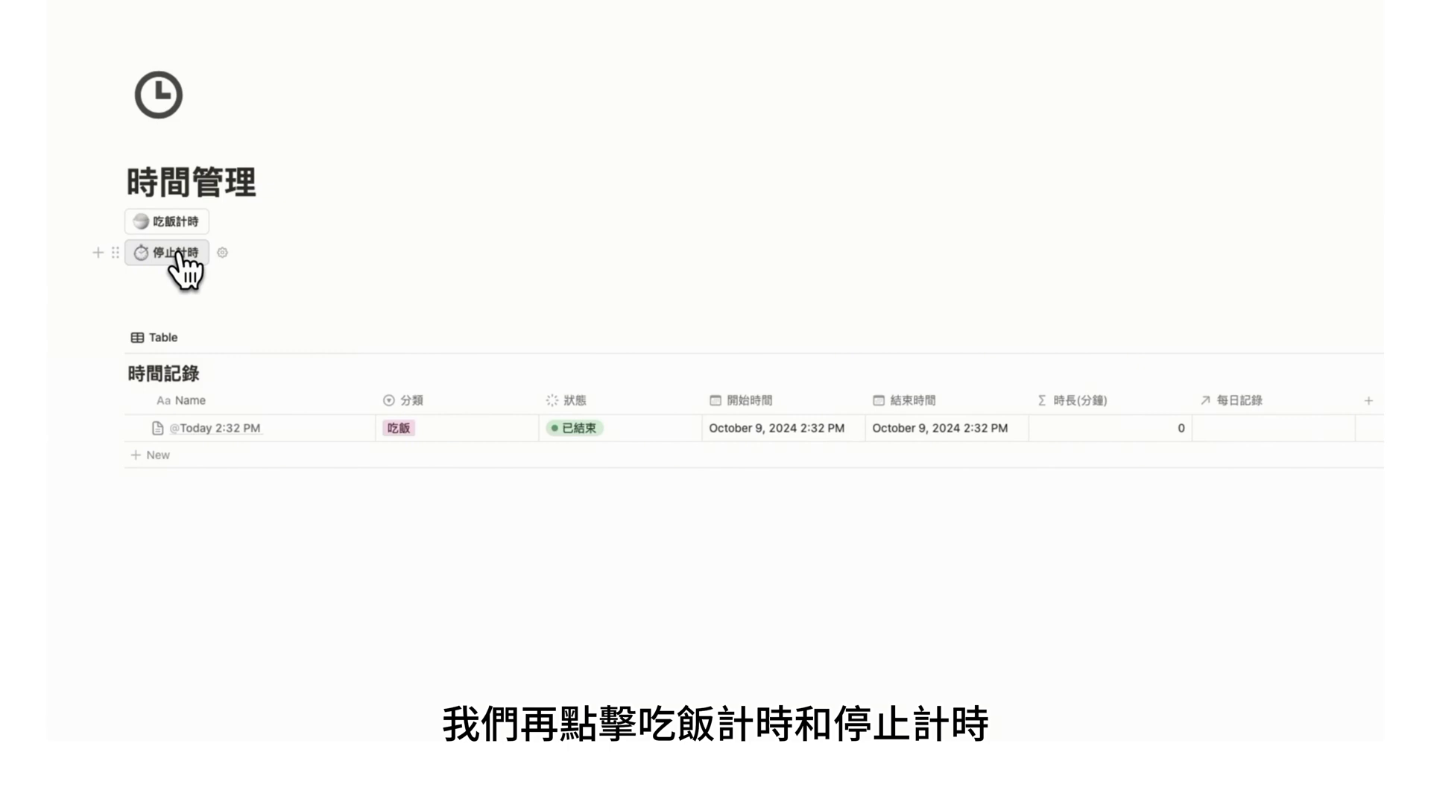
{"action": "left_click", "coordinate": [179, 230]}
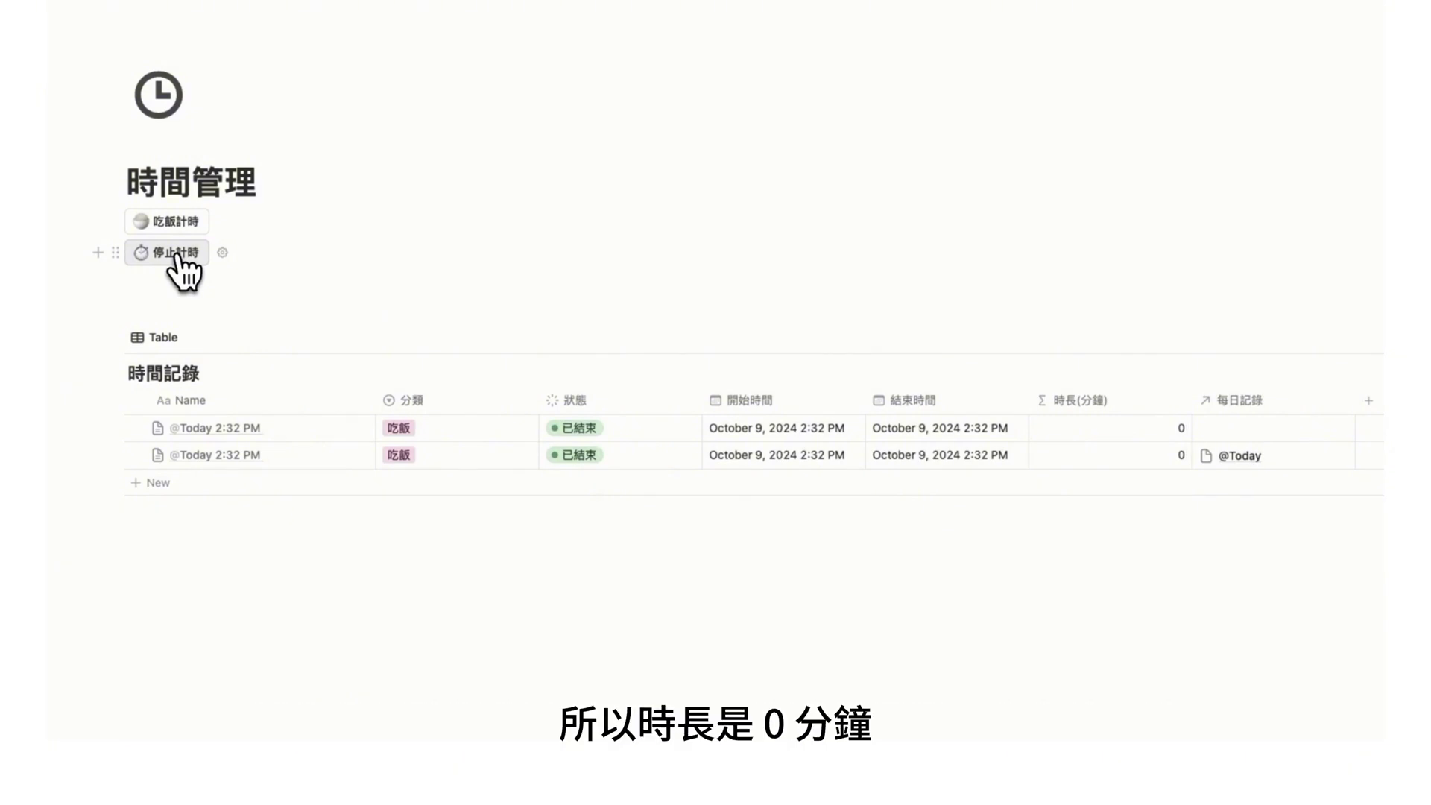
Move the 結束時間 of the two test records in 時間記錄 later, the first to October 9, 2024 2:38 PM.
{"action": "scroll", "coordinate": [728, 425], "scroll_direction": "down", "scroll_amount": 1}
{"action": "scroll", "coordinate": [728, 425], "scroll_direction": "right", "scroll_amount": 4}
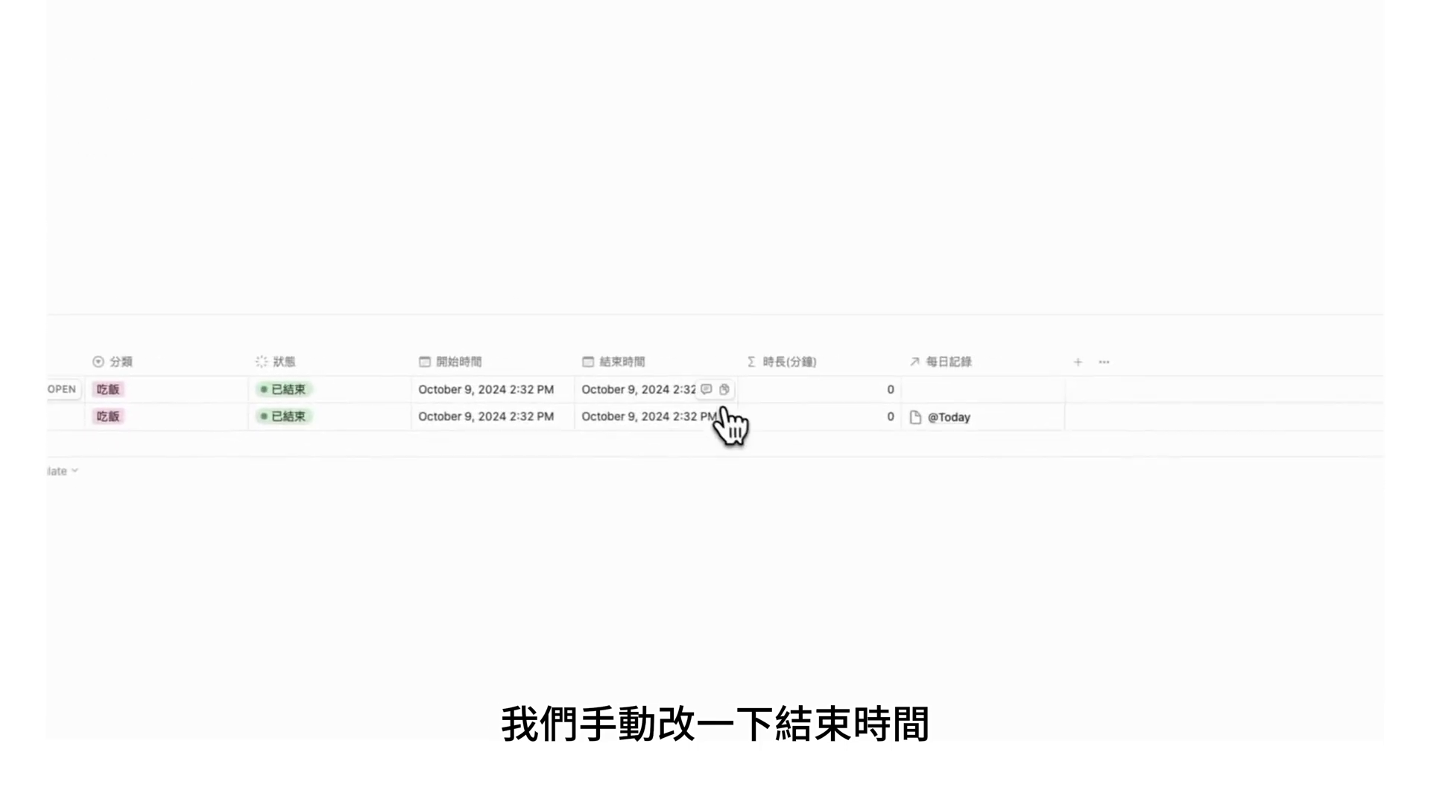
{"action": "left_click", "coordinate": [715, 418]}
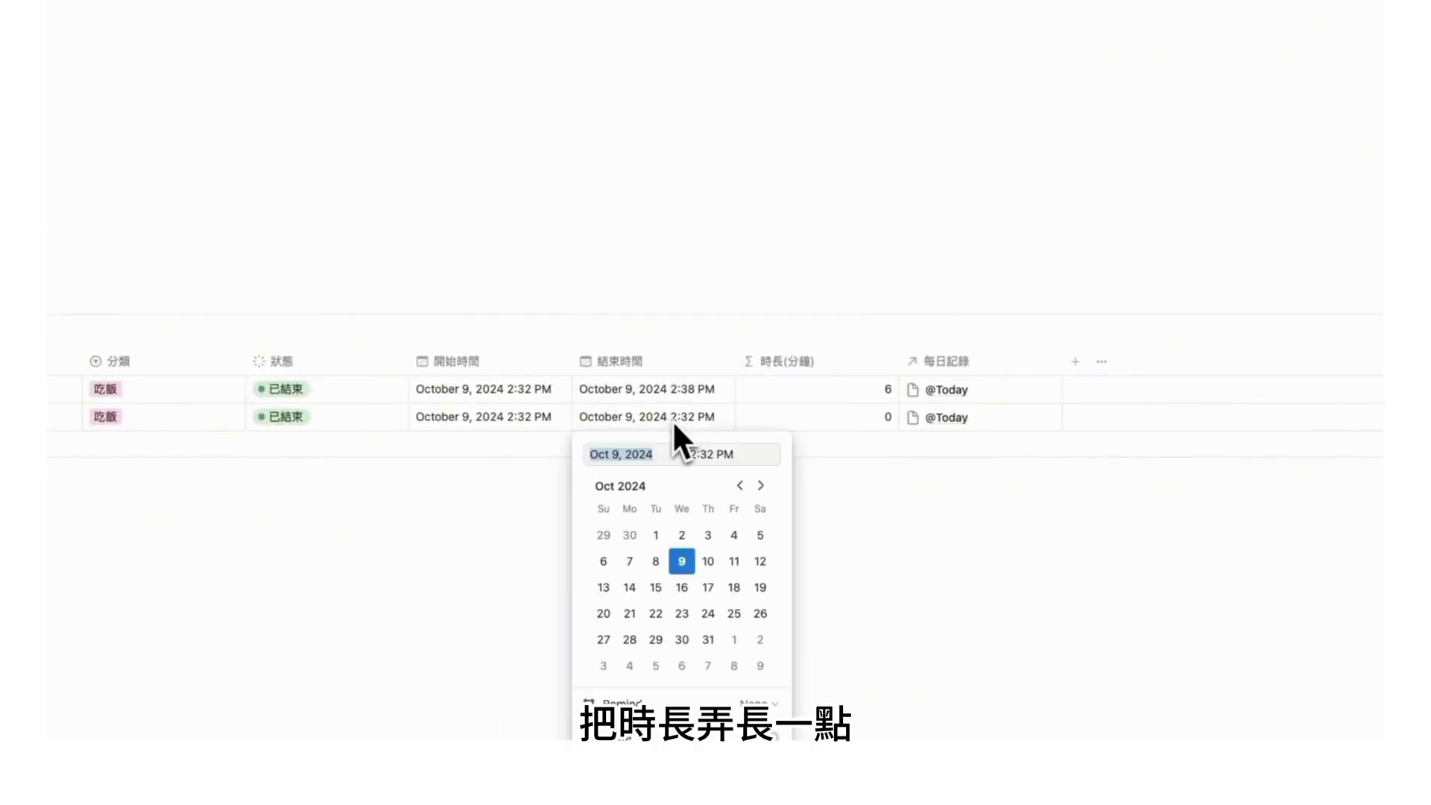
{"action": "left_click", "coordinate": [714, 455]}
{"action": "left_click", "coordinate": [838, 244]}
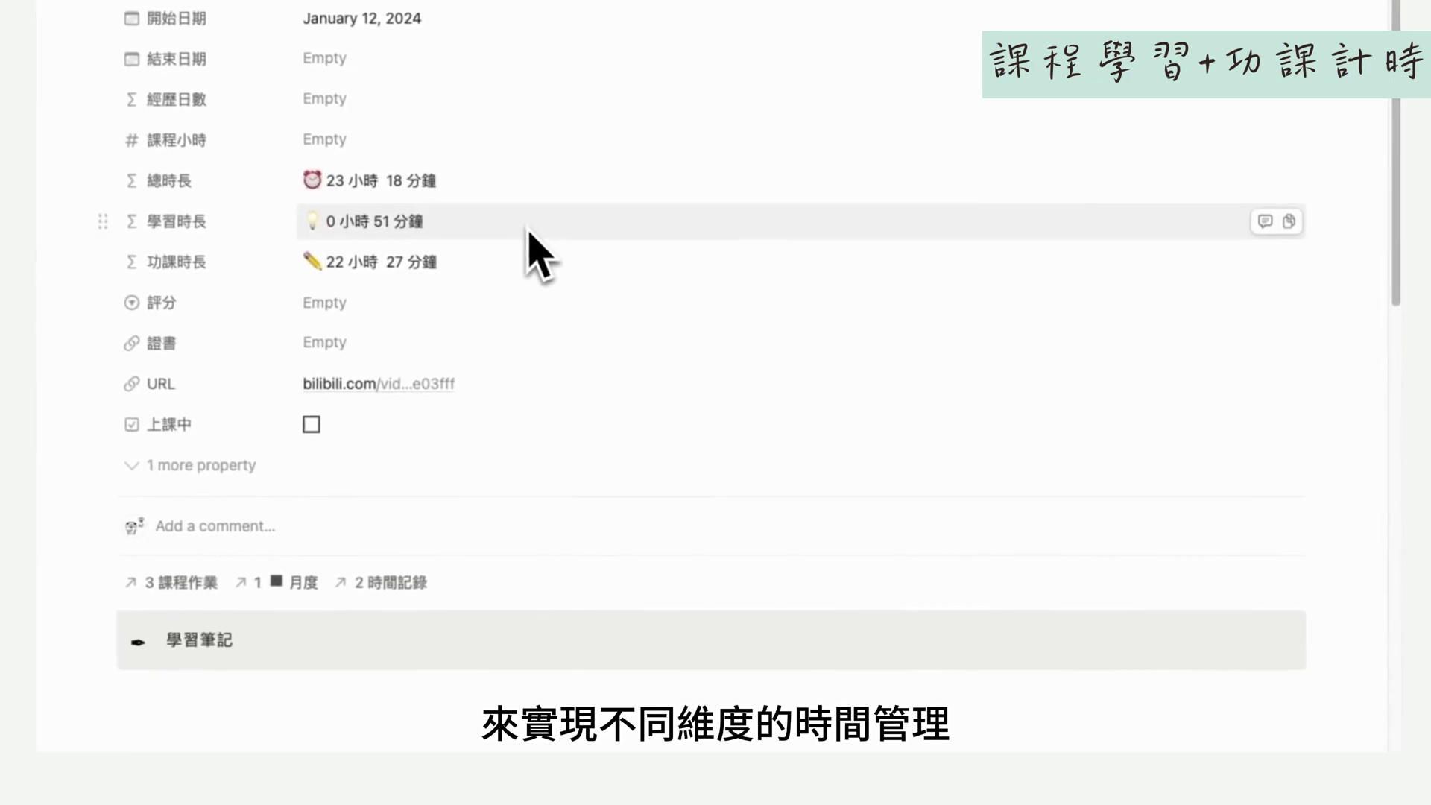
On the 每日打卡 page, fill in the 書架 relation of the running 閱讀 record and stop its timing with 停止計時.
{"action": "scroll", "coordinate": [641, 279], "scroll_direction": "down", "scroll_amount": 10}
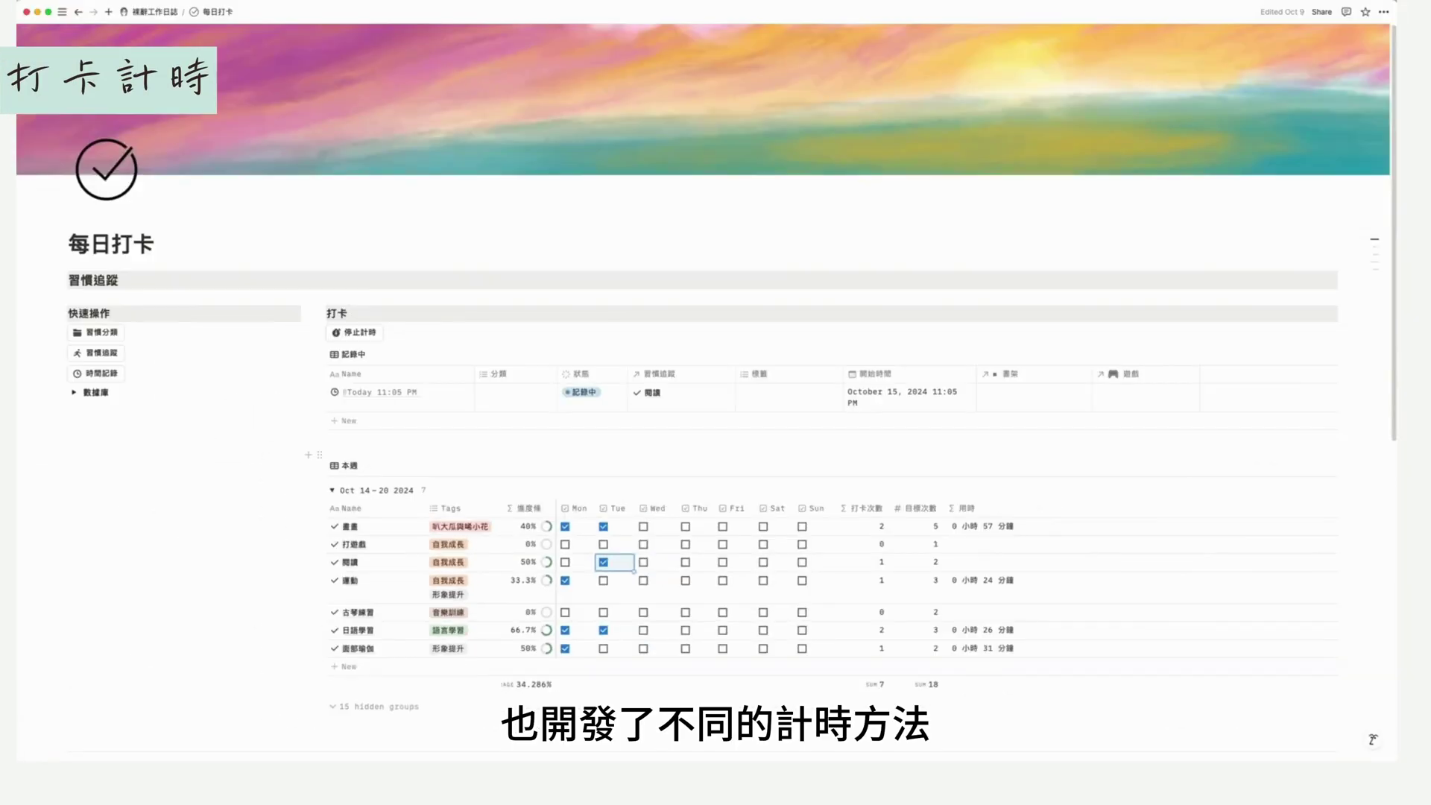
{"action": "left_click", "coordinate": [527, 395]}
{"action": "left_click", "coordinate": [322, 447]}
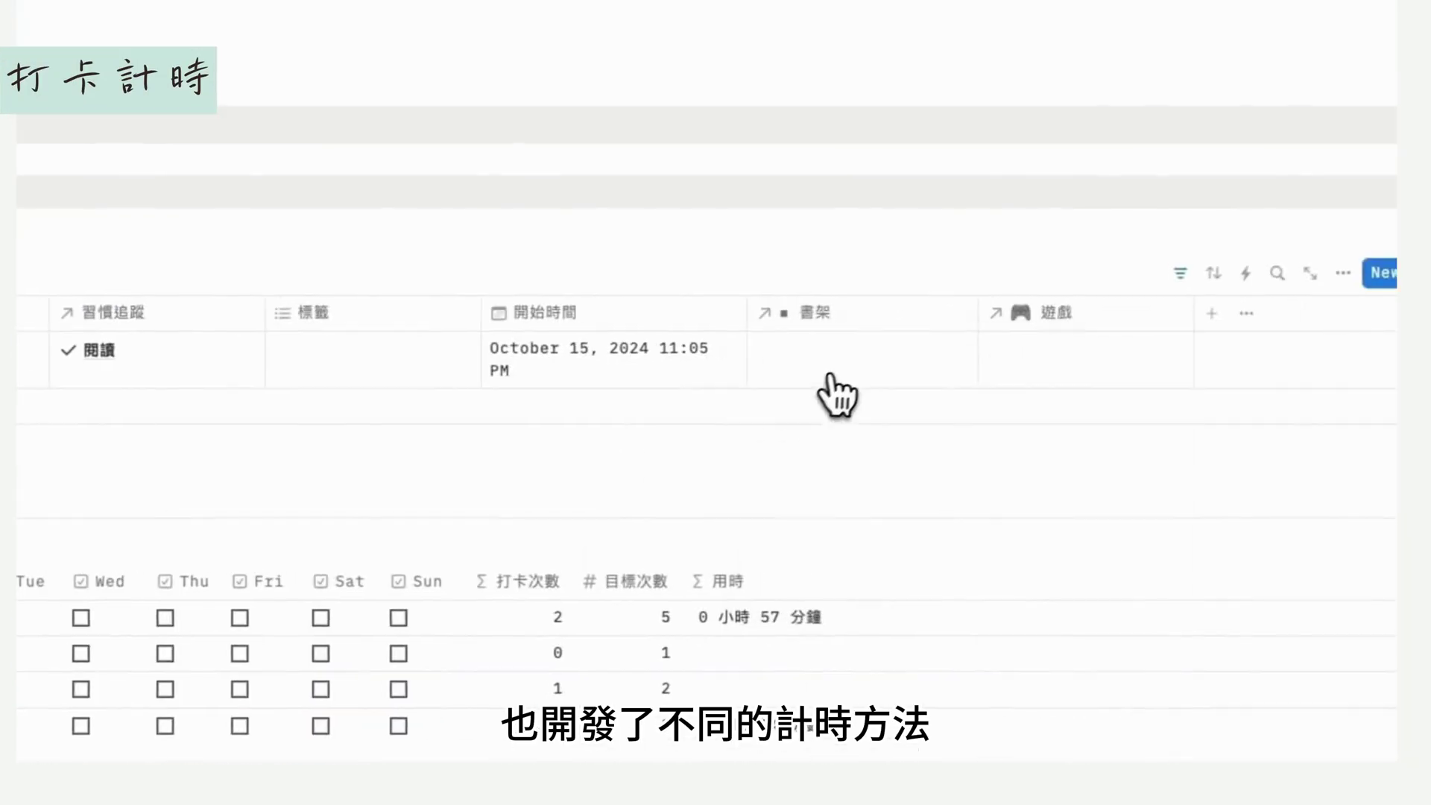
{"action": "left_click", "coordinate": [1334, 331]}
{"action": "left_click", "coordinate": [1389, 479]}
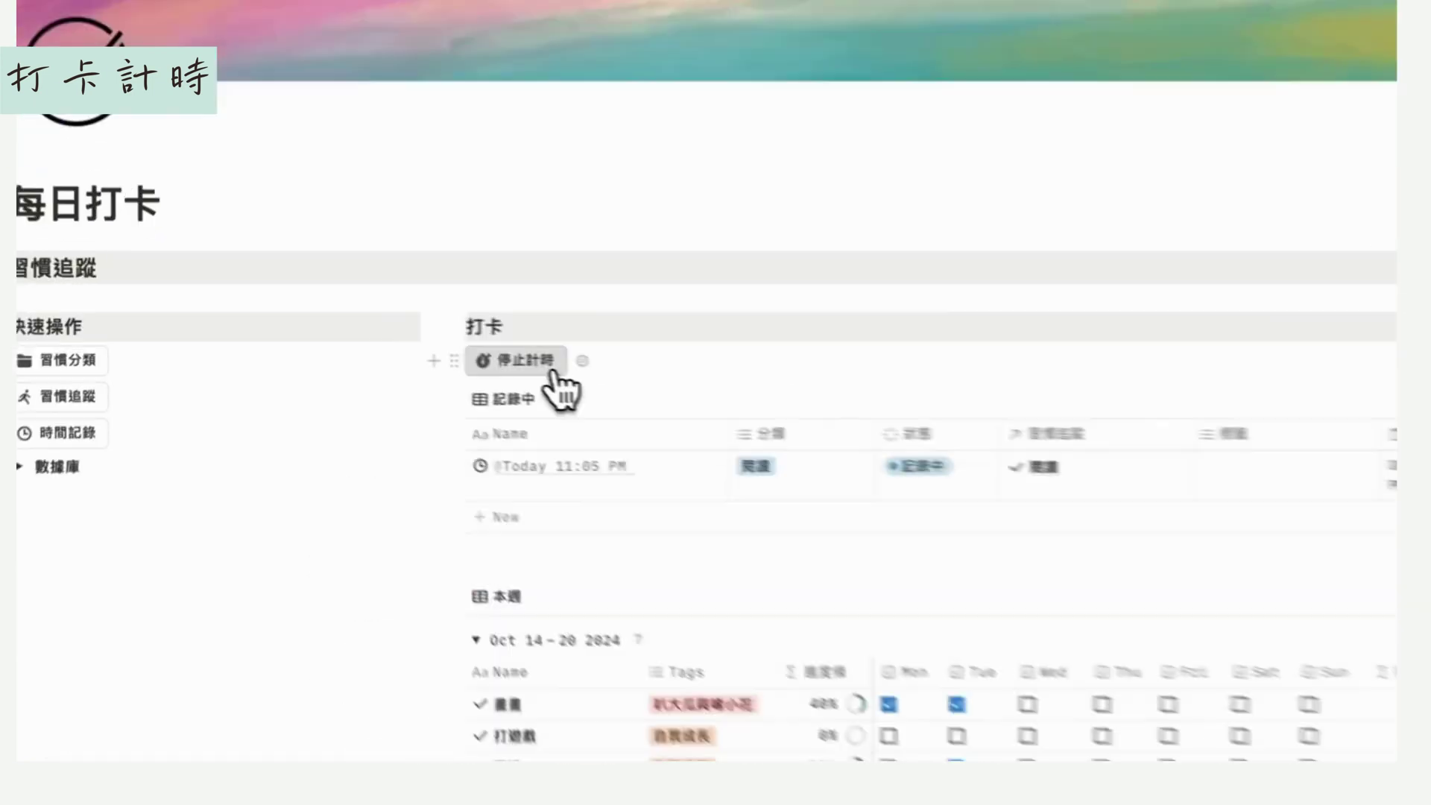
{"action": "left_click", "coordinate": [276, 322]}
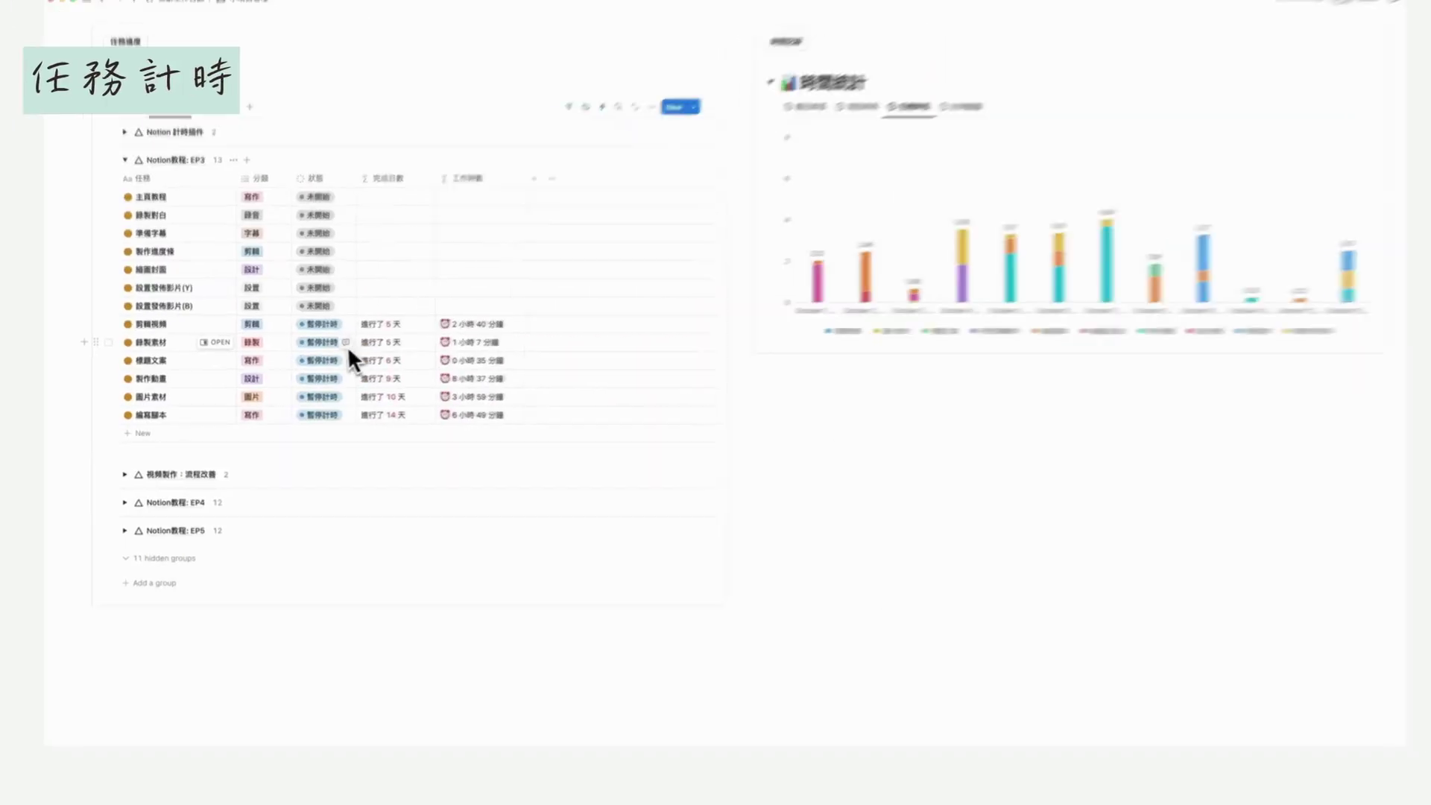
Change the timing 狀態 of the 錄製素材 task in the Notion教程: EP3 group.
{"action": "left_click", "coordinate": [328, 343]}
{"action": "left_click", "coordinate": [326, 432]}
{"action": "left_click", "coordinate": [339, 416]}
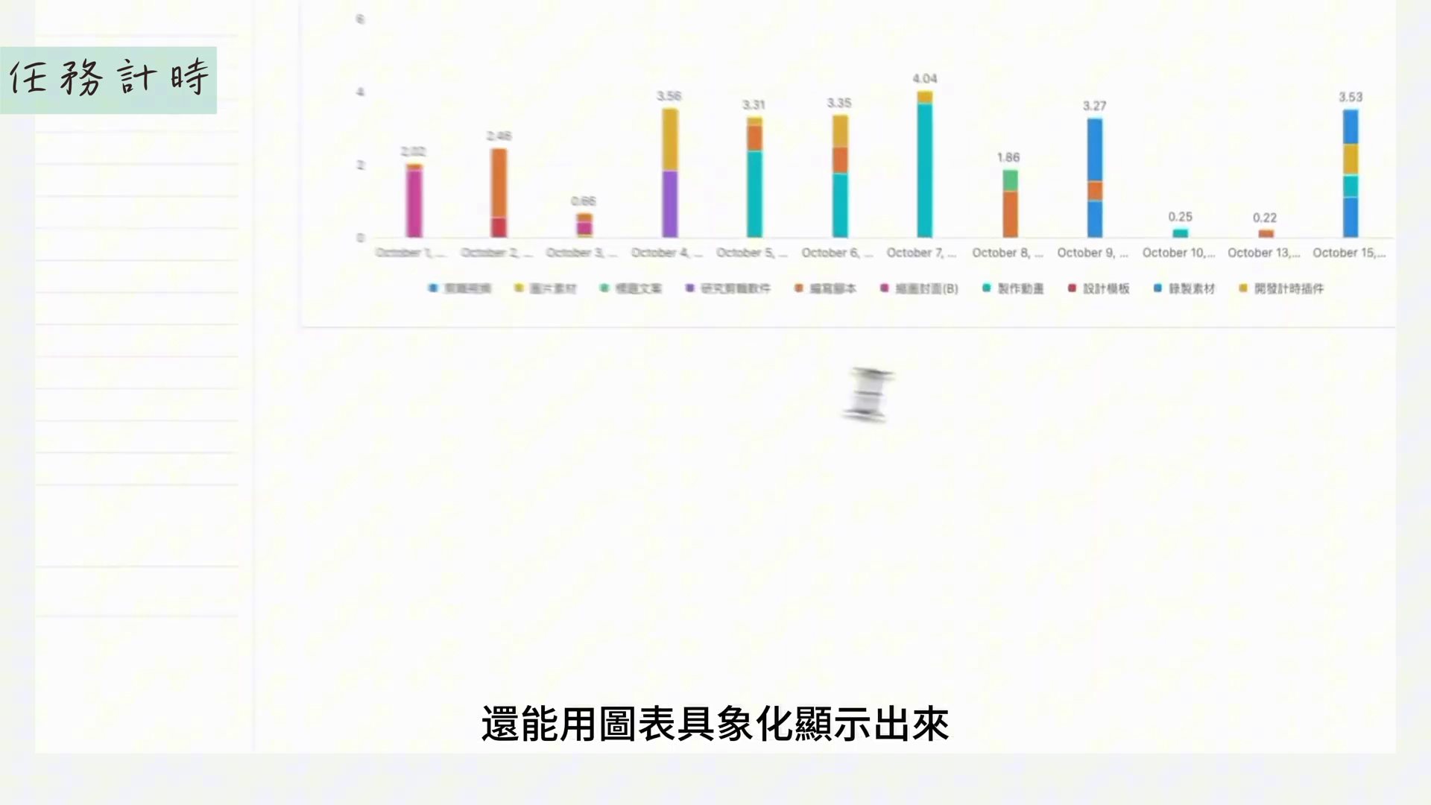
Examine the 任務時長 chart and the working hours in the completed project's task list.
{"action": "mouse_move", "coordinate": [1207, 283]}
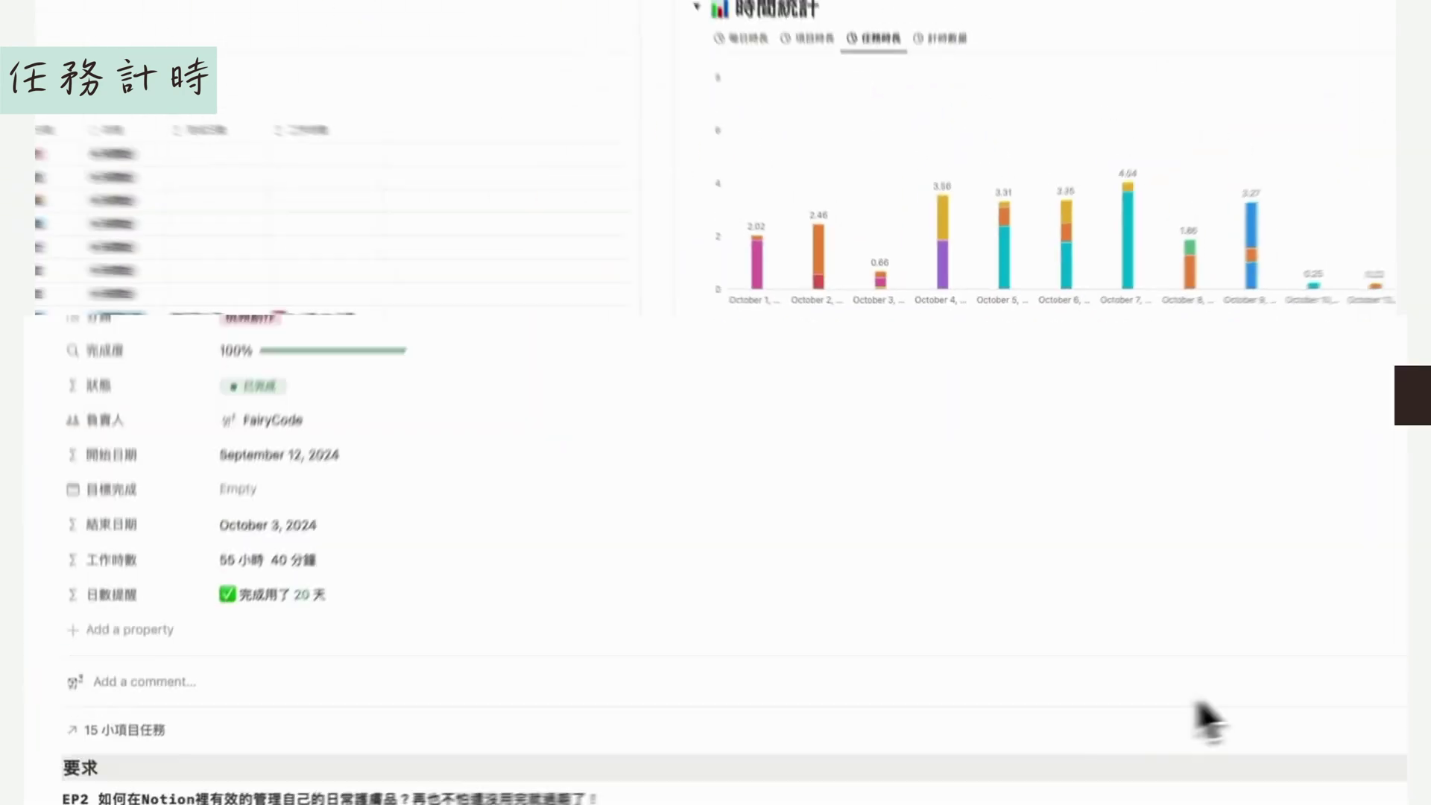
{"action": "scroll", "coordinate": [1207, 718], "scroll_direction": "down", "scroll_amount": 9}
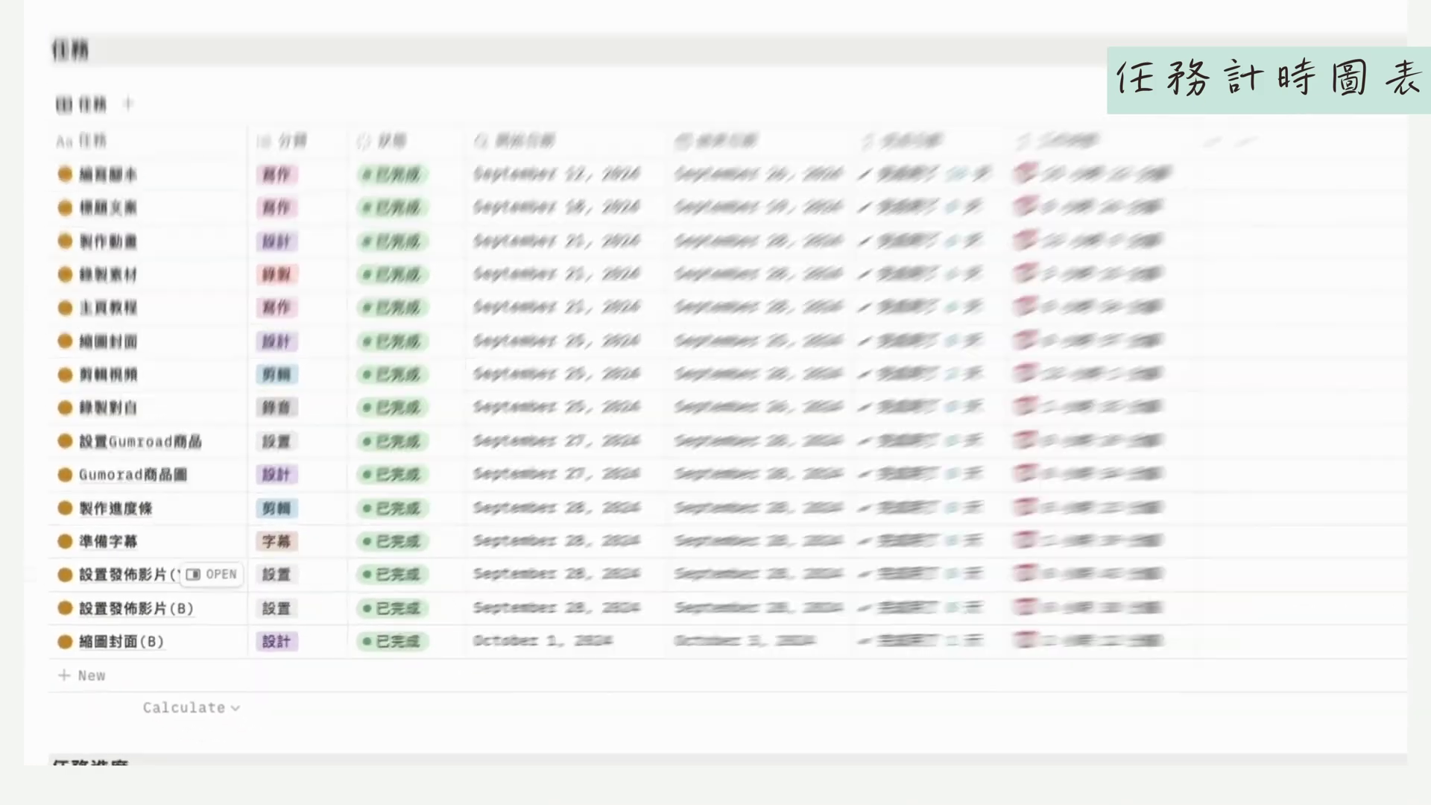